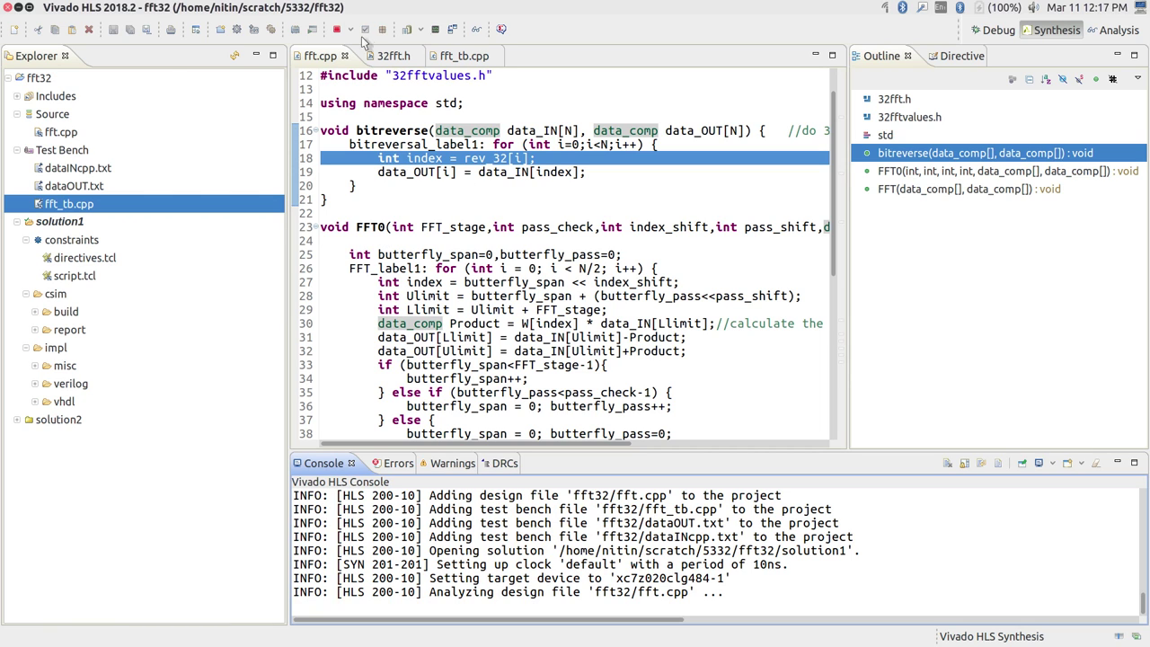
- Open 32fft.h and examine the commented-out float typedef and the ap_fixed typedef of data_t
left_click(379, 57)
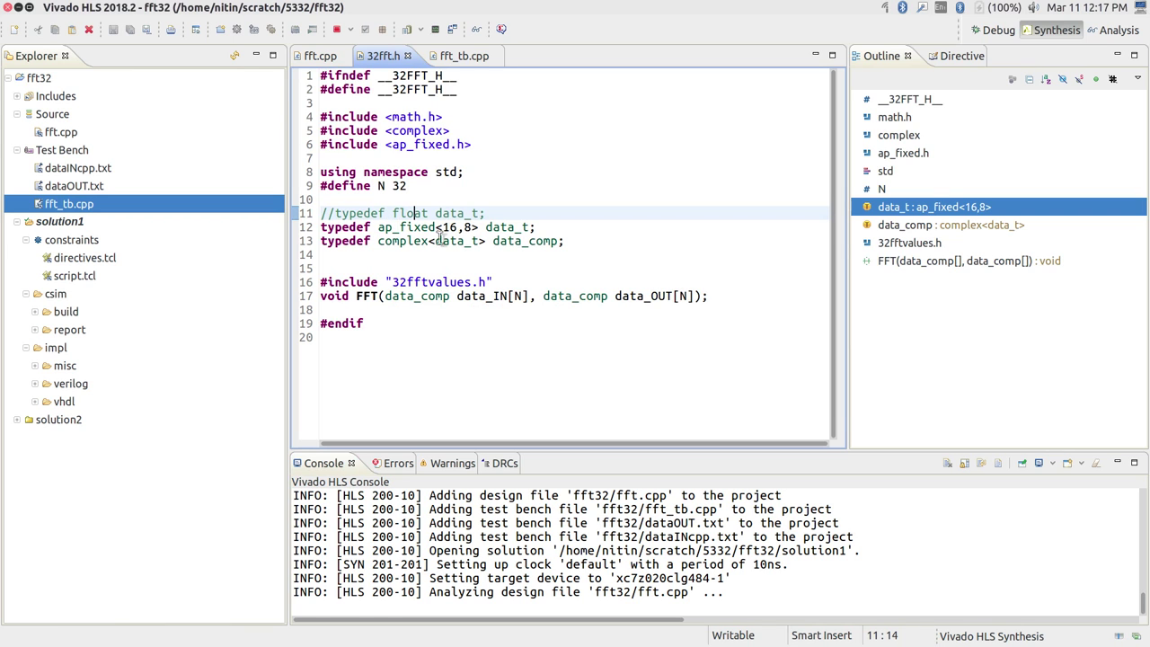
mouse_move(445, 230)
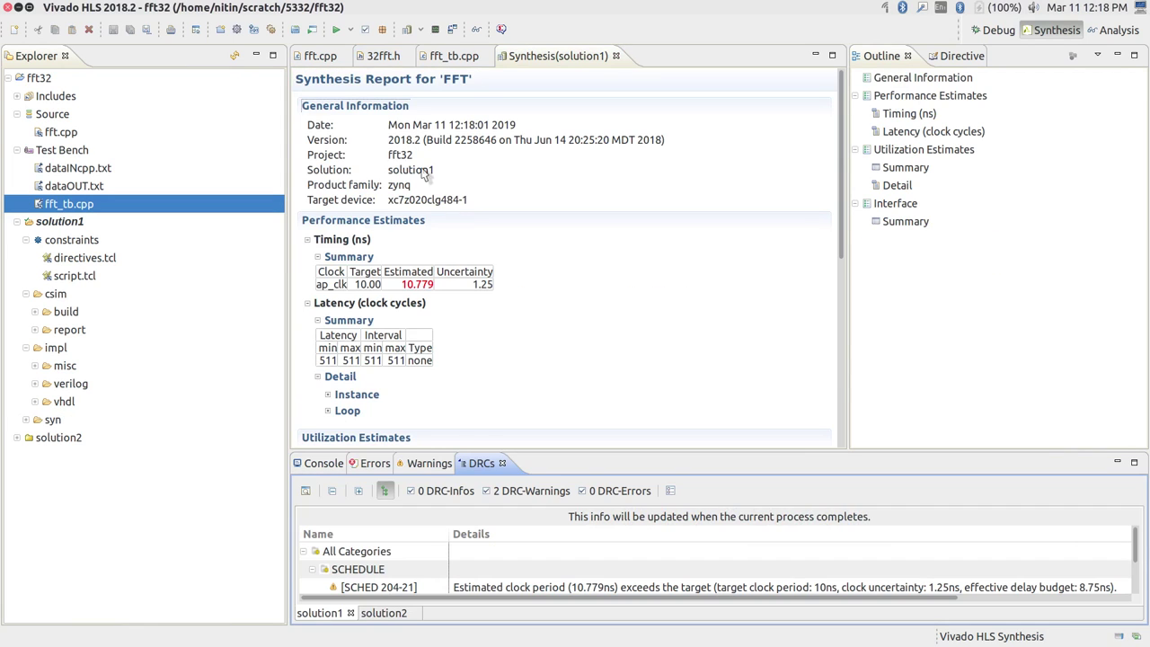
left_click(384, 55)
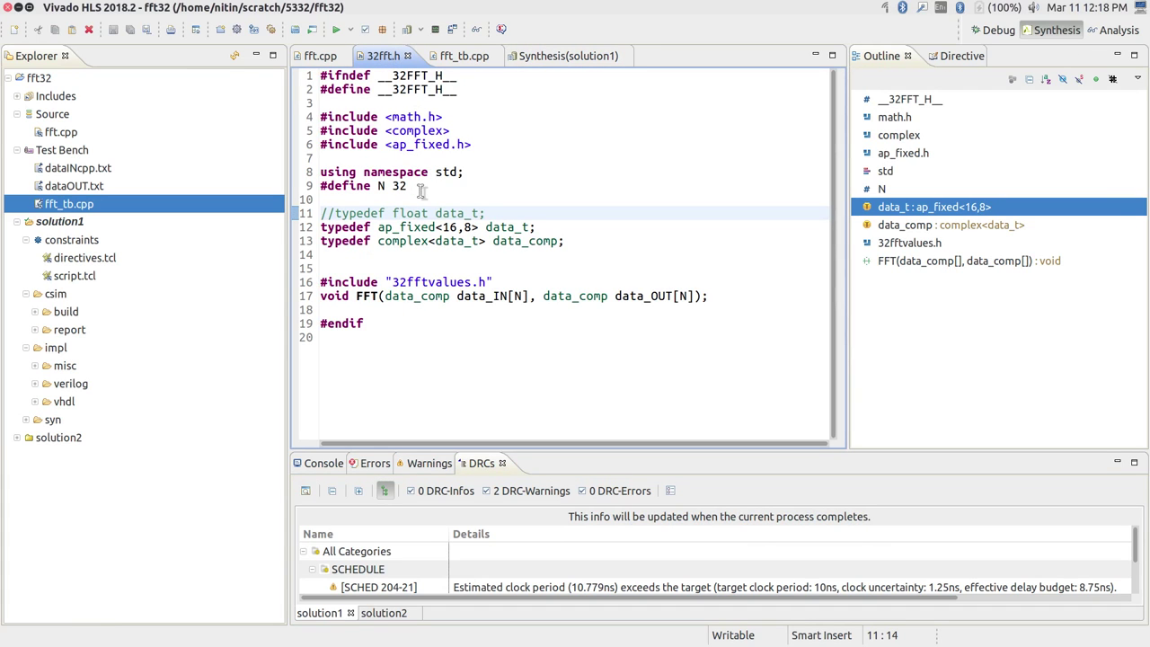
key("ctrl+Left")
key("ctrl+Left")
key("ctrl+Left")
key("shift+Down")
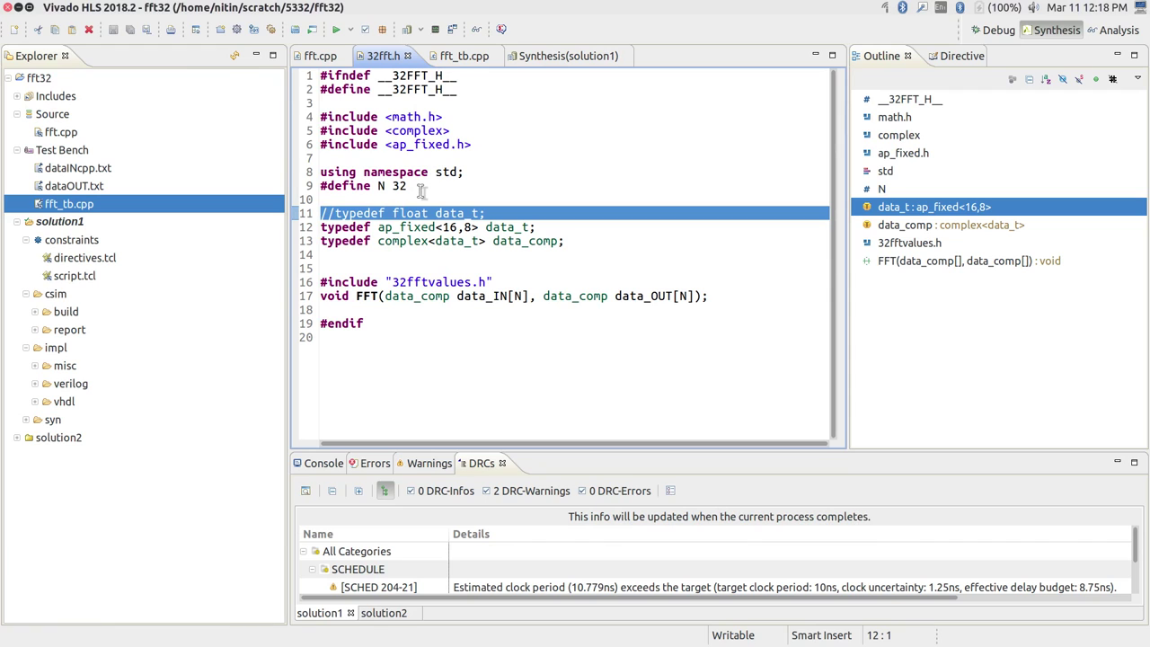
key("Right")
key("shift+Down")
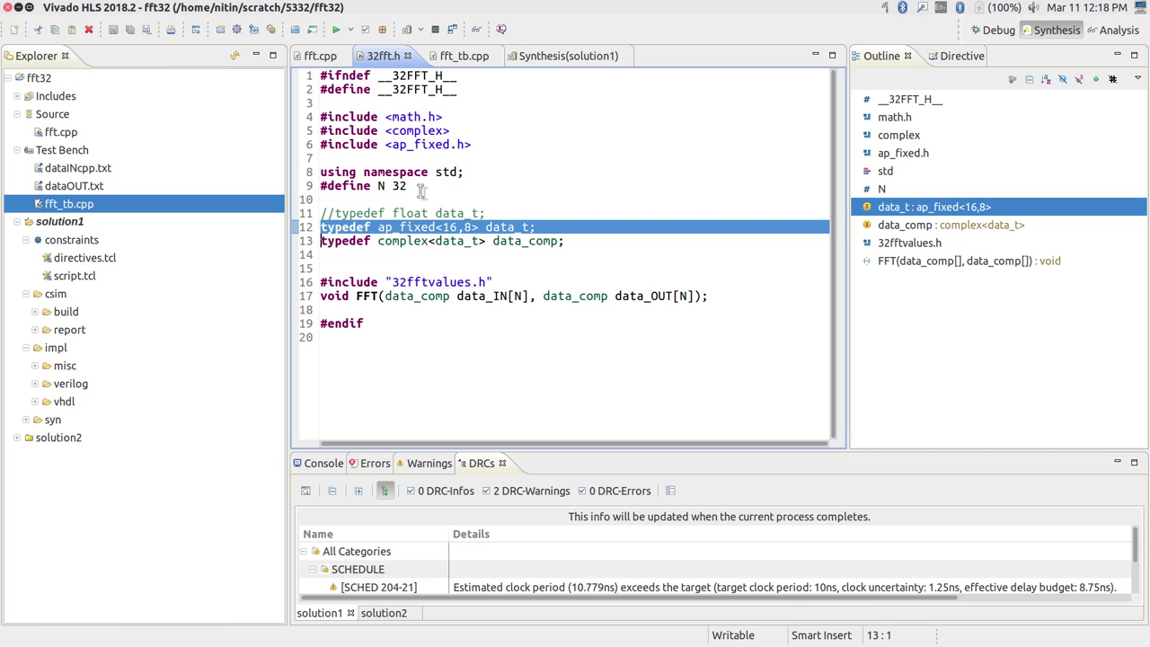
- Return to the solution1 synthesis report and review its timing, latency and utilization estimates
key("ctrl+Page_Down")
key("ctrl+Page_Down")
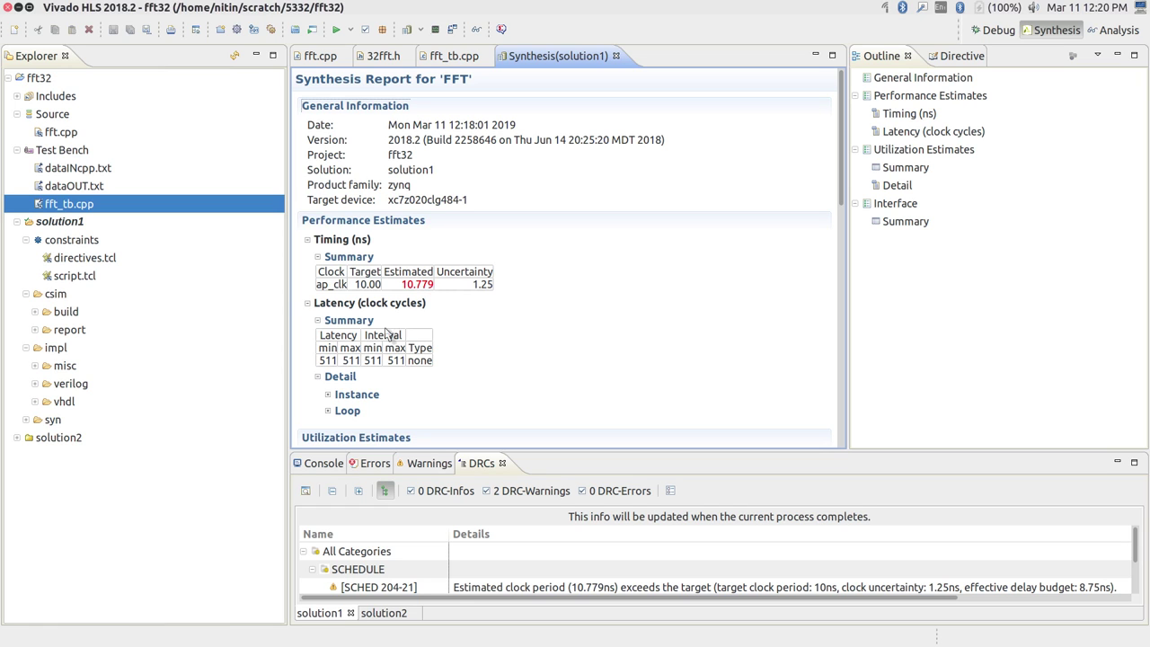
scroll(397, 334, "down", 5)
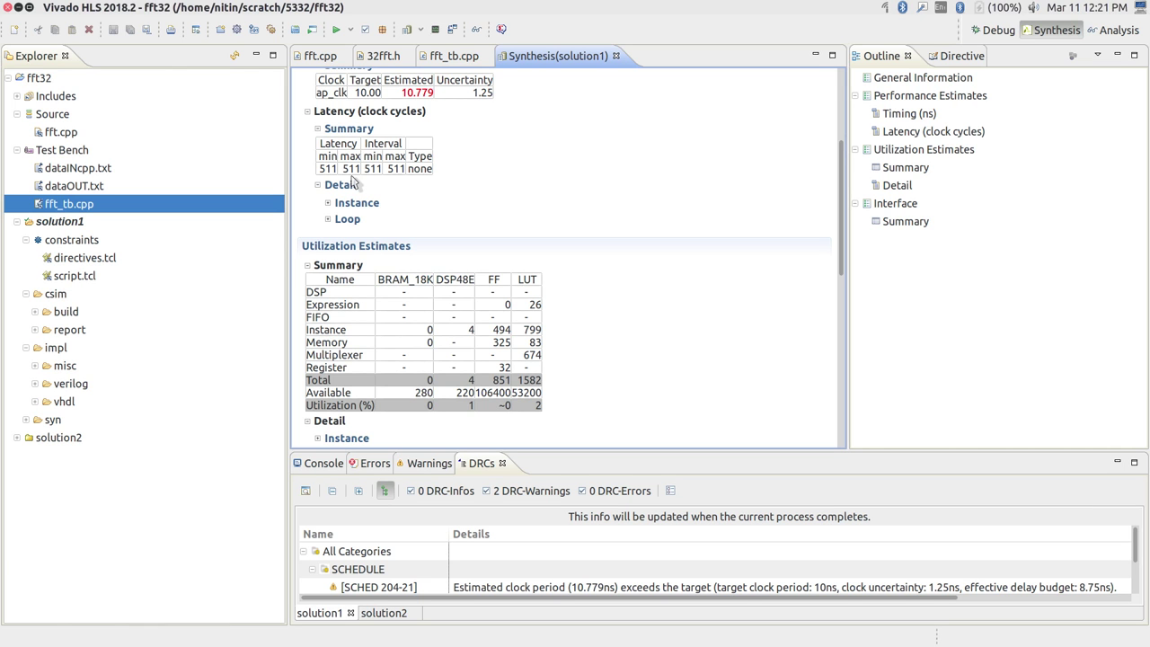
- Switch to Xournal, go to a new page 3, and draw a box labelled FFT0 marked from 0 to 511
key("ctrl+alt+Left")
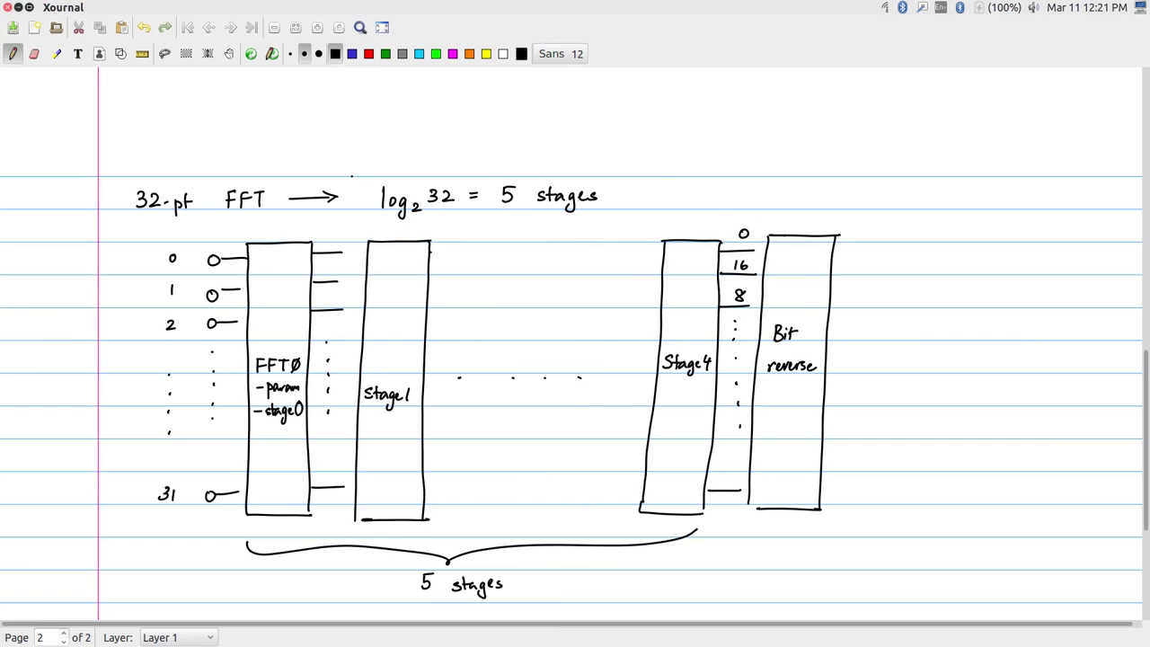
left_click(63, 632)
mouse_move(179, 243)
left_mouse_down()
mouse_move(180, 210)
mouse_move(315, 210)
mouse_move(306, 242)
mouse_move(315, 239)
left_mouse_up()
left_click_drag(220, 221, 220, 236)
left_click_drag(220, 221, 229, 221)
left_click_drag(220, 228, 259, 220)
left_click_drag(254, 222, 260, 233)
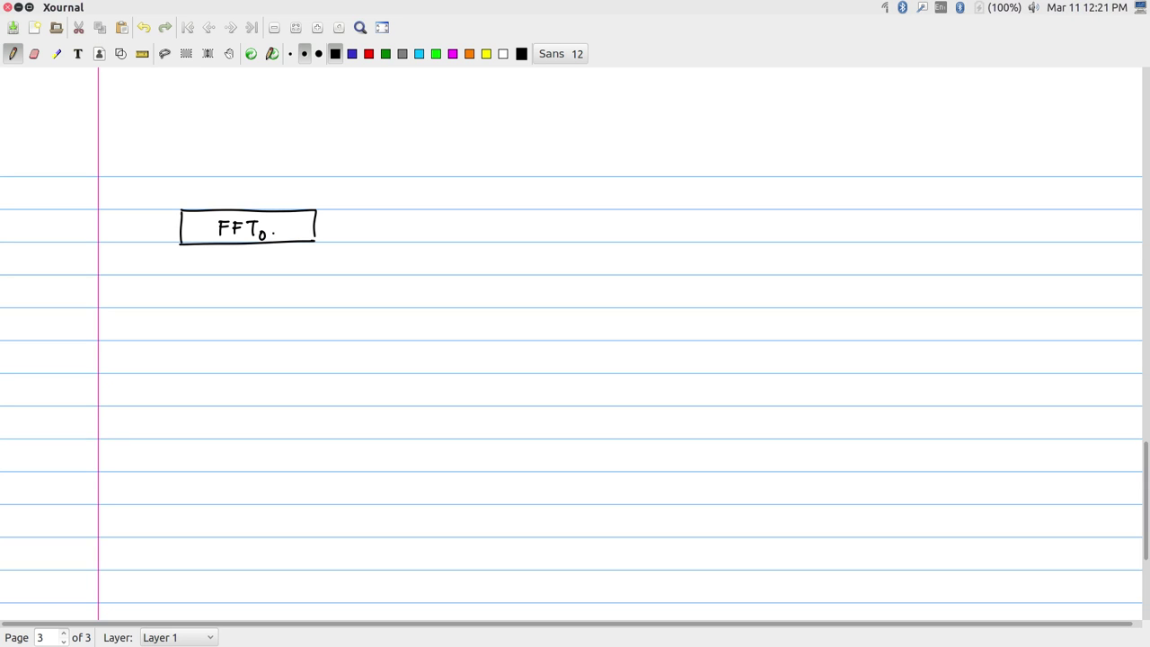
left_click_drag(174, 184, 175, 185)
left_click_drag(313, 184, 327, 193)
left_click_drag(335, 184, 336, 194)
- Draw a box labelled FFT1 one row lower, starting where the FFT0 box ends
mouse_move(316, 246)
left_mouse_down()
mouse_move(314, 269)
mouse_move(377, 242)
mouse_move(439, 241)
left_mouse_up()
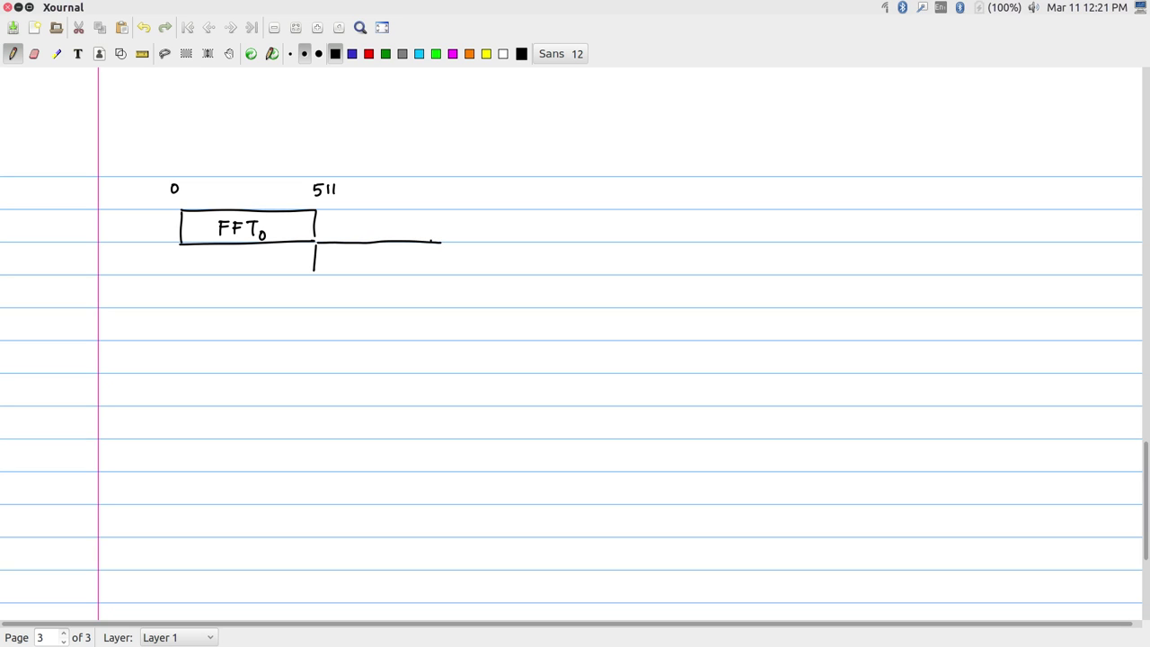
left_click_drag(439, 241, 439, 272)
left_click_drag(315, 272, 438, 272)
left_click_drag(363, 250, 370, 250)
left_click_drag(363, 255, 376, 263)
left_click_drag(375, 251, 381, 256)
- Draw a box labelled FFT2 starting at the end of FFT1, and mark that boundary 1022
mouse_move(387, 250)
left_mouse_down()
mouse_move(436, 307)
mouse_move(526, 275)
mouse_move(537, 274)
mouse_move(537, 306)
left_mouse_up()
left_click_drag(435, 308, 539, 309)
left_click_drag(437, 223, 437, 233)
left_click_drag(444, 223, 467, 230)
left_click_drag(465, 297, 465, 284)
left_click_drag(465, 285, 474, 291)
mouse_move(479, 285)
left_mouse_down()
mouse_move(478, 297)
mouse_move(499, 285)
mouse_move(494, 297)
left_mouse_up()
left_click_drag(500, 290, 509, 296)
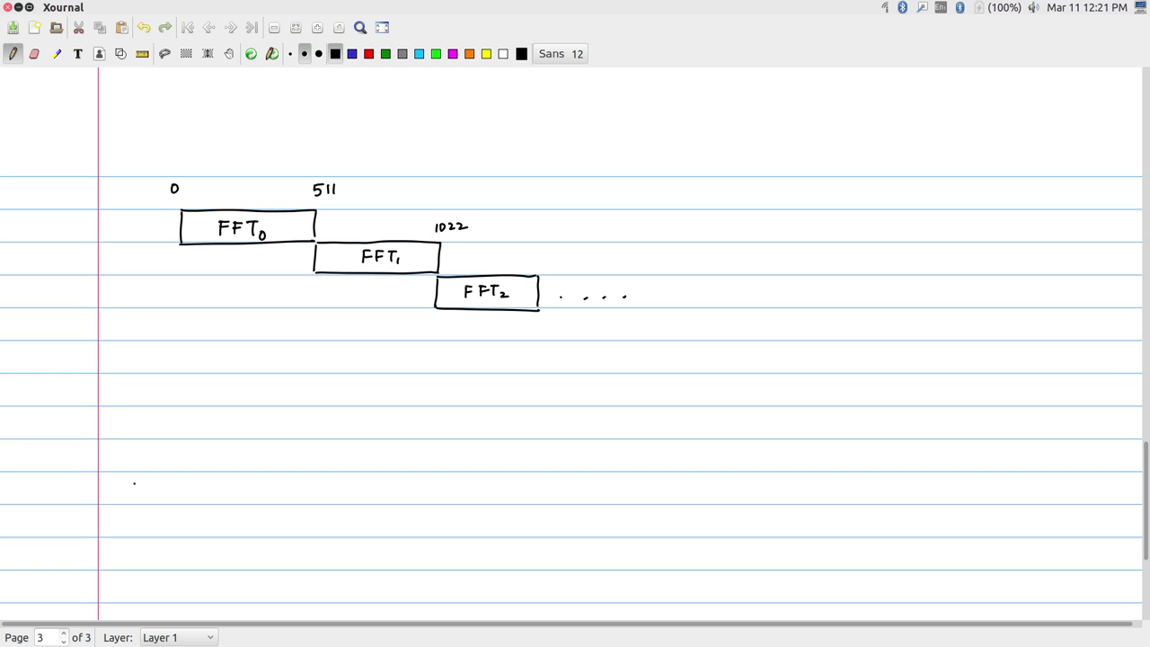
- Write the note "Init Interval = Latency." below the sequential FFT boxes
mouse_move(221, 349)
left_mouse_down()
mouse_move(237, 348)
mouse_move(229, 365)
left_mouse_up()
left_click_drag(223, 366, 249, 365)
mouse_move(256, 348)
left_mouse_down()
mouse_move(257, 365)
mouse_move(295, 347)
left_mouse_up()
left_click_drag(282, 366, 303, 365)
left_click_drag(305, 351, 316, 363)
left_click_drag(314, 365, 327, 358)
left_click_drag(327, 361, 339, 365)
mouse_move(342, 348)
left_mouse_down()
mouse_move(345, 366)
mouse_move(397, 354)
mouse_move(448, 365)
left_mouse_up()
left_click(437, 363)
left_click_drag(441, 355, 455, 355)
left_click_drag(452, 360, 471, 365)
left_click_drag(478, 358, 483, 379)
left_click(493, 367)
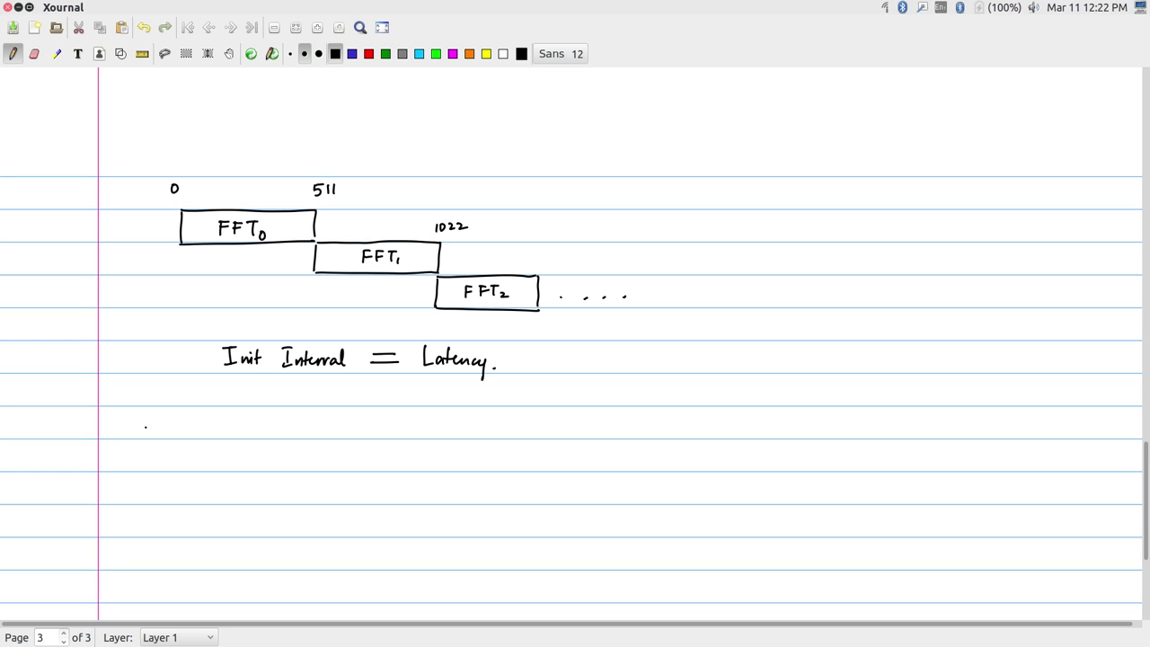
- Write "If" below the note and draw a box labelled FFT0 beside it
left_click_drag(144, 415, 145, 435)
mouse_move(158, 417)
left_mouse_down()
mouse_move(151, 442)
mouse_move(162, 427)
mouse_move(185, 469)
mouse_move(298, 464)
left_mouse_up()
left_click_drag(184, 467, 304, 466)
left_click_drag(223, 456, 223, 460)
left_click_drag(222, 445, 254, 445)
- Draw a box labelled FFT1 under the lower FFT0 box, starting before that box ends
mouse_move(248, 445)
left_mouse_down()
mouse_move(249, 460)
mouse_move(259, 452)
mouse_move(231, 501)
mouse_move(322, 469)
mouse_move(329, 504)
left_mouse_up()
left_click_drag(228, 503, 329, 502)
mouse_move(262, 480)
left_mouse_down()
mouse_move(263, 496)
mouse_move(271, 479)
left_mouse_up()
mouse_move(274, 481)
left_mouse_down()
mouse_move(274, 495)
mouse_move(284, 479)
left_mouse_up()
mouse_move(285, 480)
left_mouse_down()
mouse_move(298, 478)
mouse_move(293, 495)
left_mouse_up()
- Draw a third overlapping box, also labelled FFT1, one row below and shifted further along
left_click_drag(299, 488, 267, 531)
mouse_move(267, 505)
left_mouse_down()
mouse_move(371, 504)
mouse_move(370, 536)
left_mouse_up()
left_click_drag(269, 535, 367, 534)
left_click_drag(302, 511, 303, 527)
left_click_drag(303, 511, 315, 526)
left_click_drag(314, 511, 339, 511)
left_click_drag(334, 512, 334, 525)
left_click_drag(339, 518, 339, 528)
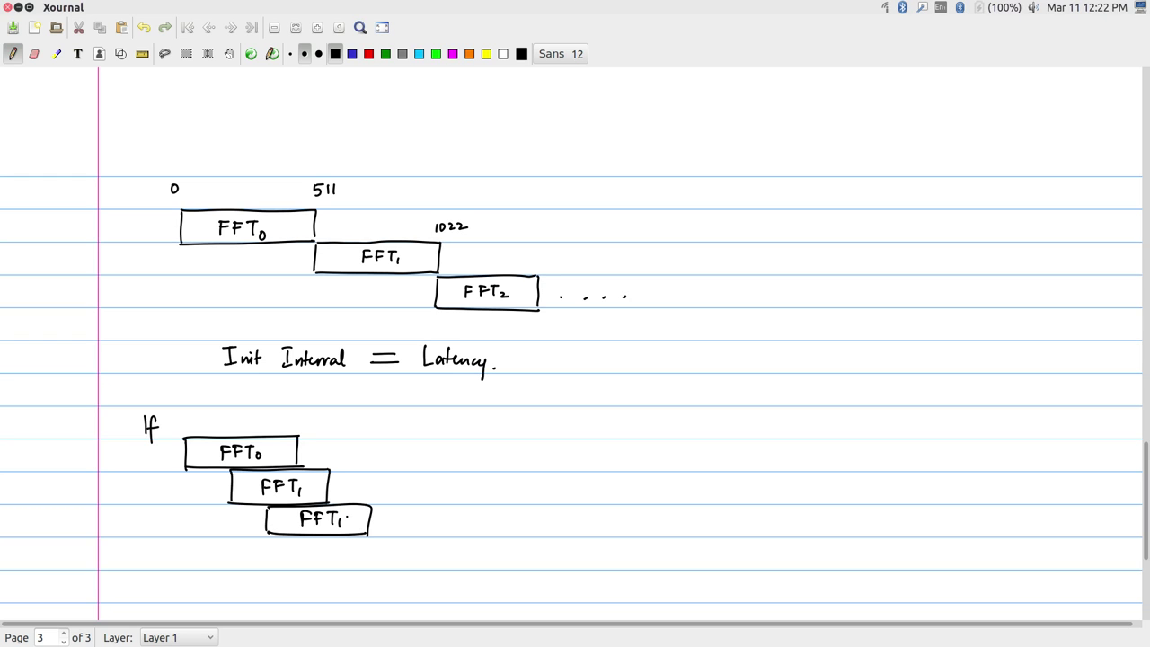
- Switch to red ink and mark the width of the lower FFT0 box with arrows labelled "latency"
left_click(368, 53)
mouse_move(185, 415)
left_mouse_down()
mouse_move(182, 429)
mouse_move(208, 418)
left_mouse_up()
left_click_drag(182, 420, 190, 416)
left_click_drag(265, 420, 292, 419)
left_click_drag(285, 416, 286, 424)
mouse_move(228, 398)
left_mouse_down()
mouse_move(228, 414)
mouse_move(271, 415)
left_mouse_up()
- Mark the offset between the starts of the lower FFT0 and FFT1 boxes in red as "Init interval"
mouse_move(186, 480)
left_mouse_down()
mouse_move(185, 504)
mouse_move(228, 528)
mouse_move(171, 524)
left_mouse_up()
left_click_drag(249, 519, 230, 518)
mouse_move(239, 514)
left_mouse_down()
mouse_move(239, 525)
mouse_move(191, 536)
mouse_move(185, 550)
left_mouse_up()
left_click_drag(180, 550, 190, 550)
left_click_drag(191, 544, 208, 550)
left_click(198, 565)
left_click_drag(203, 543, 208, 568)
left_click_drag(207, 553, 218, 567)
left_click_drag(216, 561, 229, 567)
left_click_drag(230, 561, 239, 568)
left_click_drag(236, 560, 243, 560)
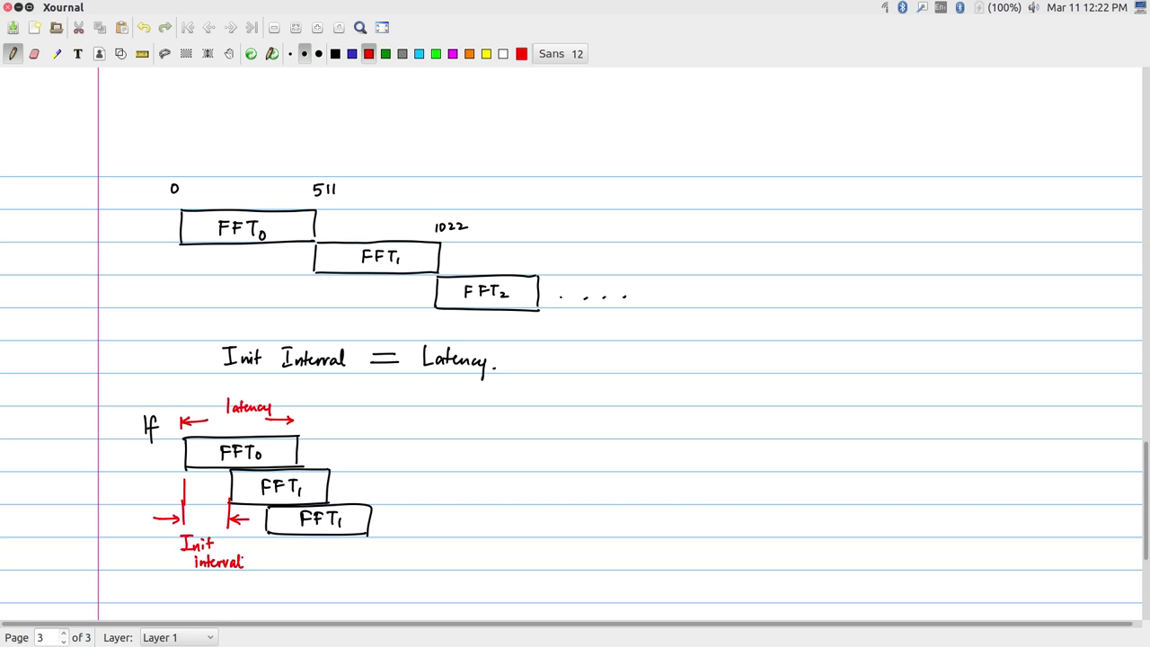
- Bracket both diagrams in red with the note "Init. interval ≤ Latency" and set the pen back to black
mouse_move(619, 180)
left_mouse_down()
mouse_move(663, 318)
mouse_move(613, 529)
left_mouse_up()
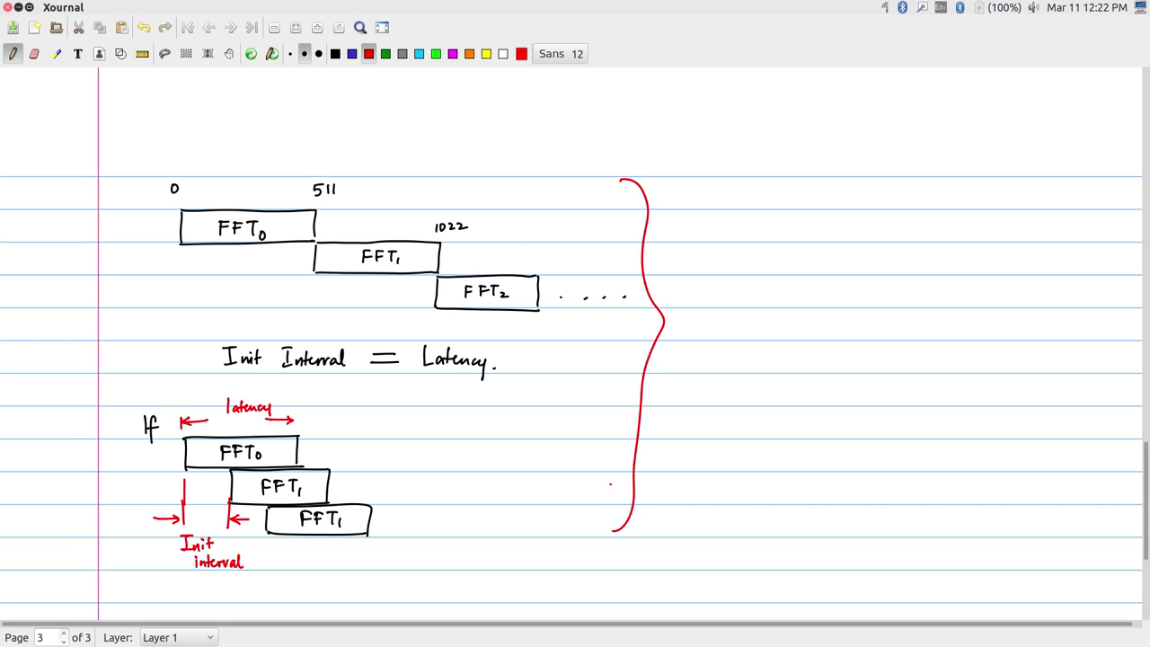
left_click_drag(695, 285, 707, 304)
left_click_drag(706, 297, 728, 304)
left_click(717, 291)
left_click(736, 303)
left_click_drag(723, 295, 764, 305)
left_click_drag(759, 293, 768, 294)
left_click_drag(766, 301, 782, 298)
mouse_move(781, 303)
left_mouse_down()
mouse_move(800, 303)
mouse_move(779, 338)
mouse_move(821, 335)
left_mouse_up()
left_click(801, 329)
mouse_move(828, 318)
left_mouse_down()
mouse_move(827, 335)
mouse_move(834, 324)
left_mouse_up()
left_click_drag(832, 333, 848, 329)
left_click_drag(857, 327, 860, 346)
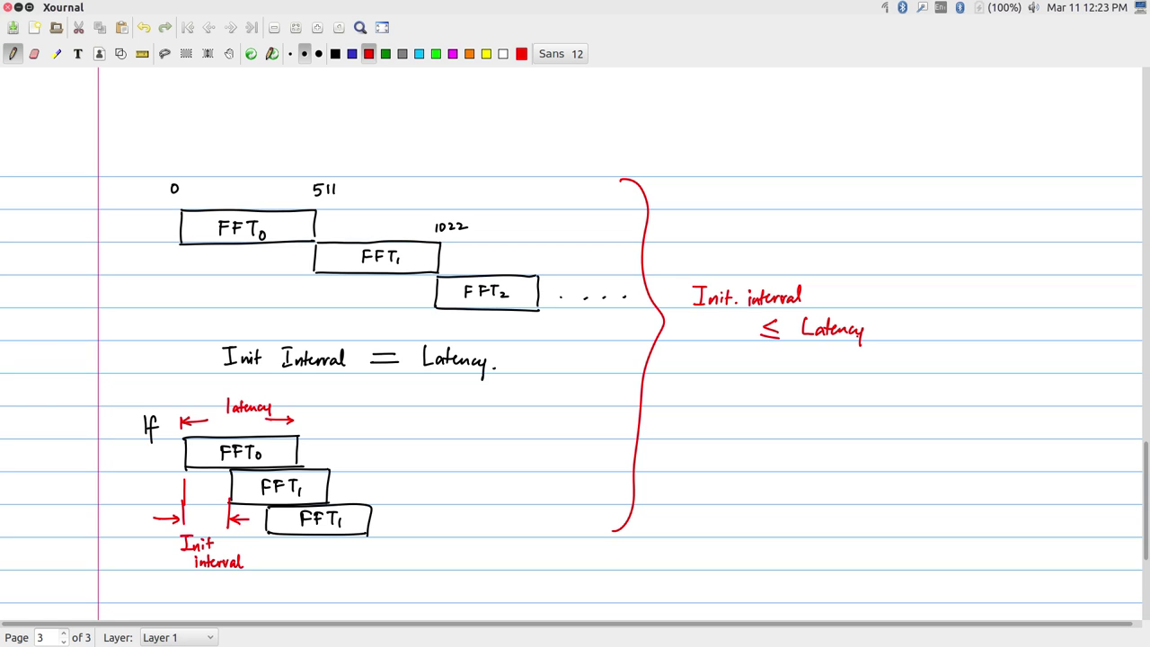
left_click(338, 54)
- Switch to Vivado HLS and examine the instance latency details in the synthesis report
key("alt+Tab")
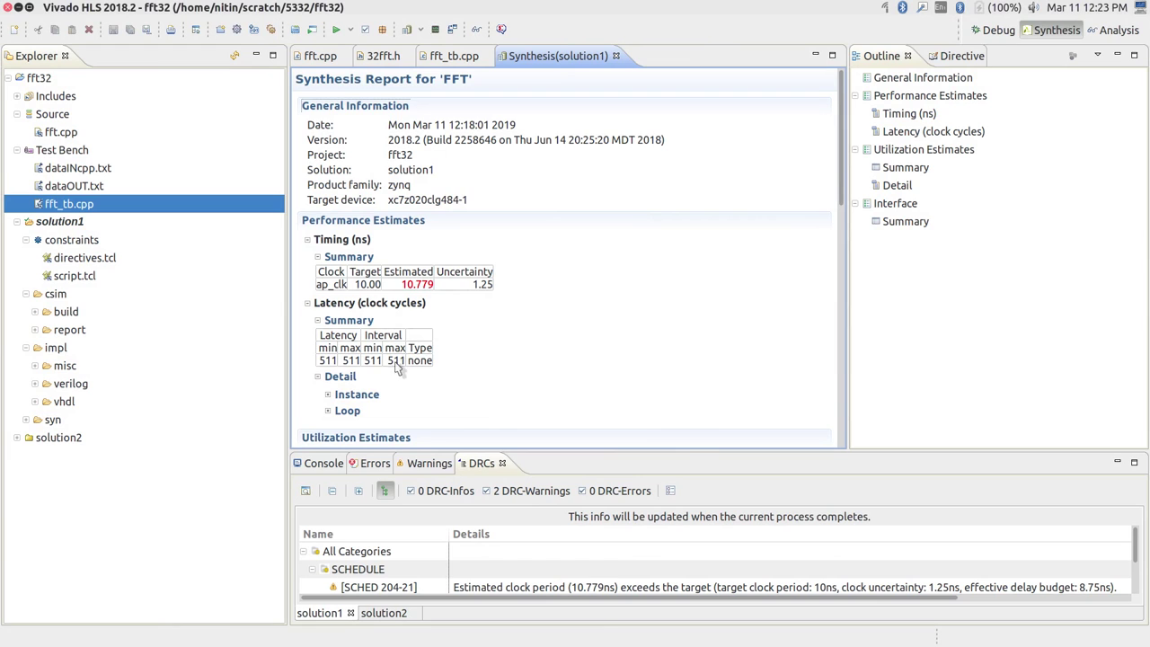
left_click(329, 395)
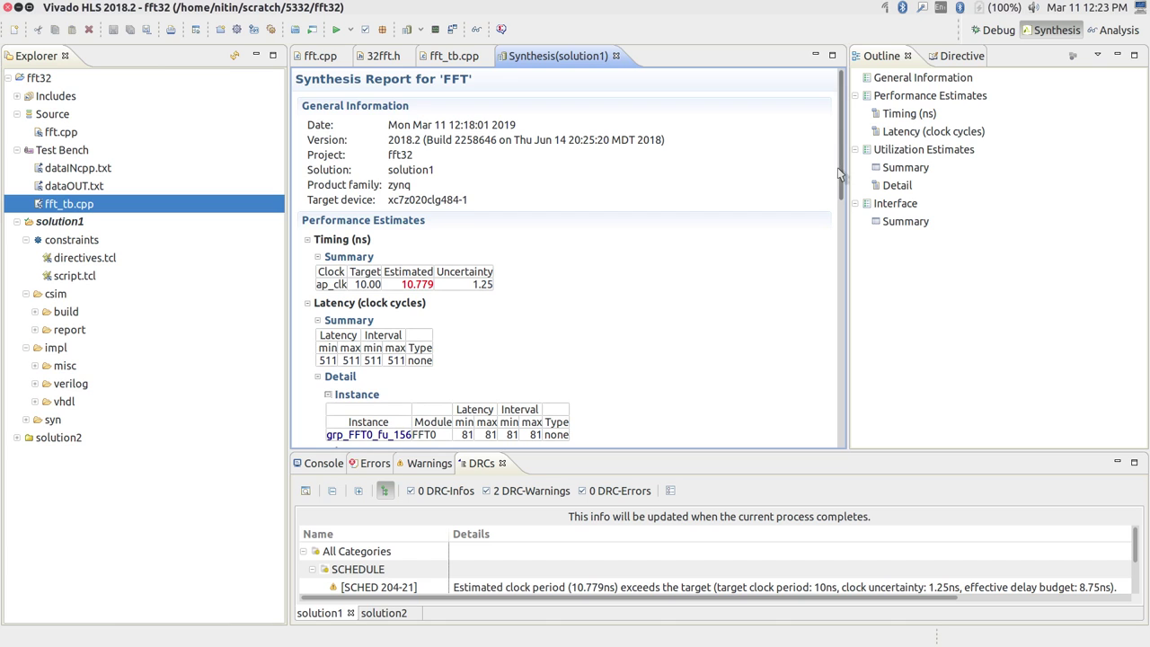
left_click_drag(842, 179, 841, 211)
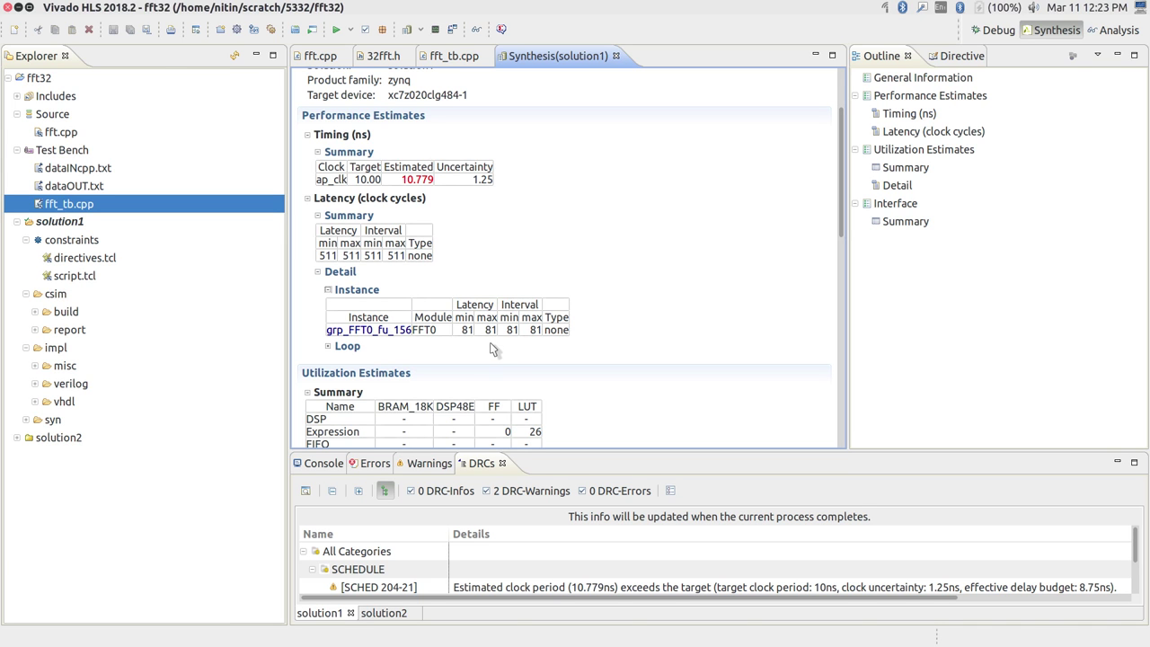
- Switch to Xournal, go to a new page 4, and draw a wide box labelled FFT marked from 0 to 511
key("alt+Tab")
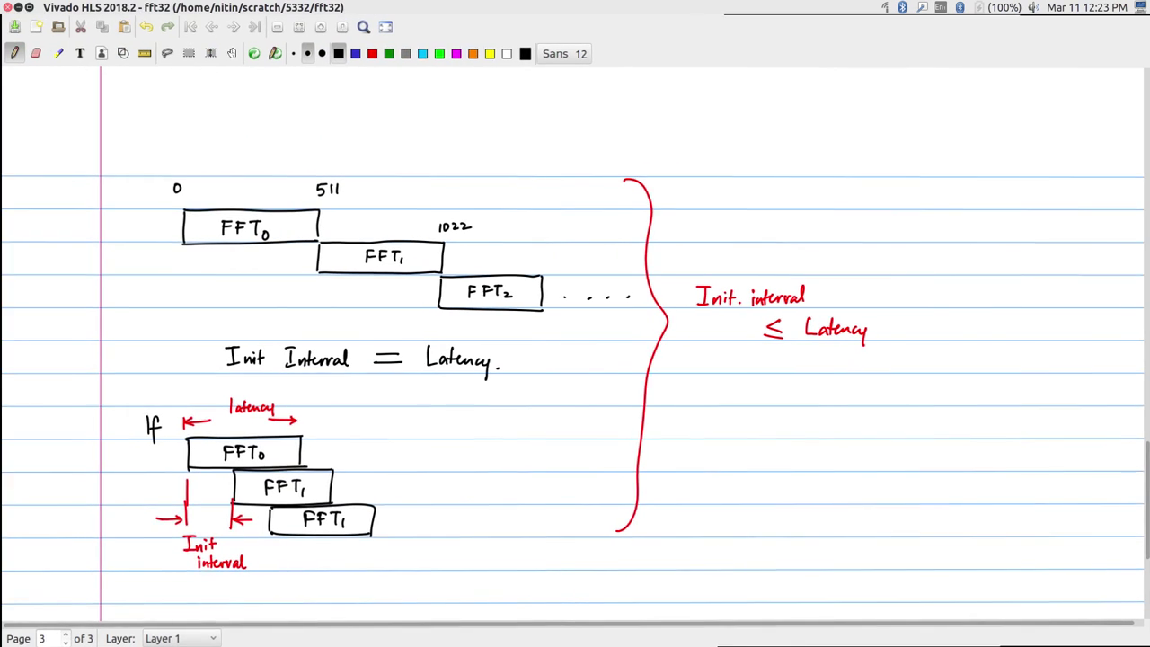
left_click(63, 632)
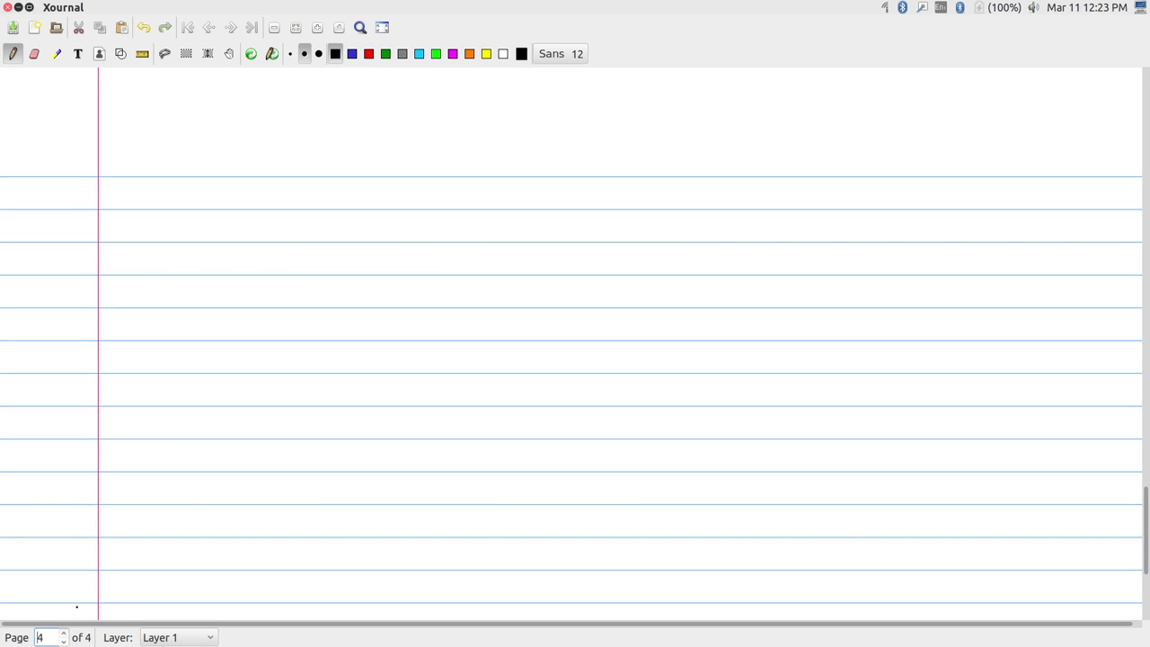
left_click_drag(182, 207, 385, 232)
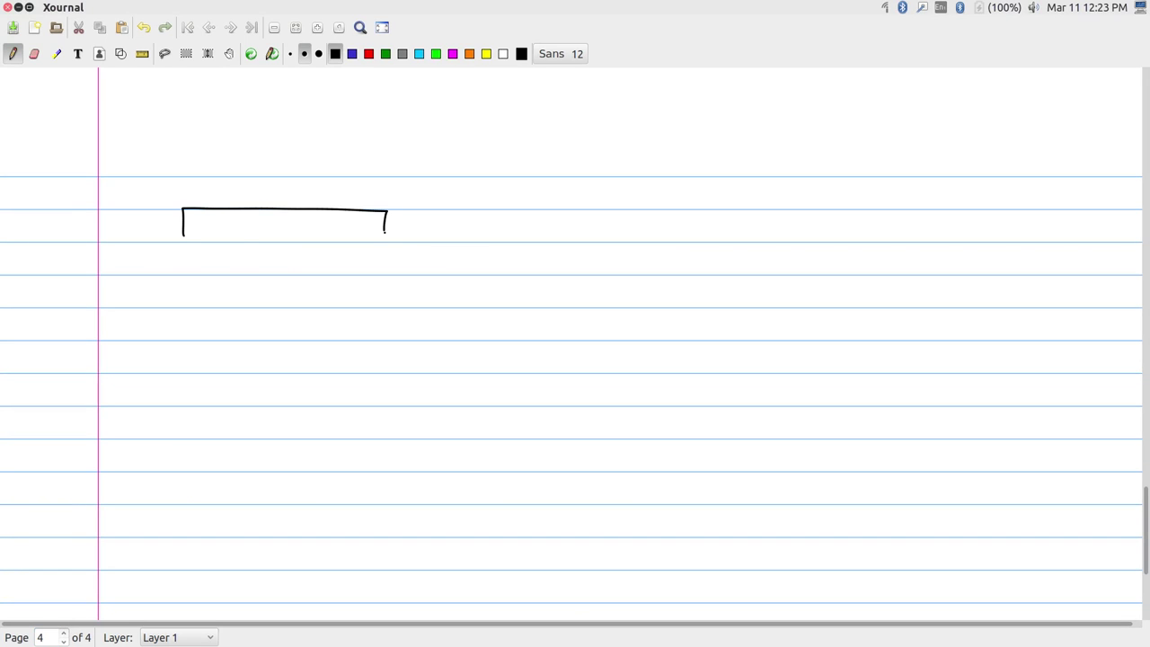
left_click_drag(184, 239, 374, 243)
left_click_drag(257, 236, 269, 227)
left_click_drag(272, 234, 284, 219)
mouse_move(288, 220)
left_mouse_down()
mouse_move(298, 219)
mouse_move(292, 235)
left_mouse_up()
left_click_drag(177, 182, 176, 183)
left_click_drag(391, 186, 391, 196)
left_click_drag(392, 185, 399, 185)
left_click_drag(403, 185, 410, 196)
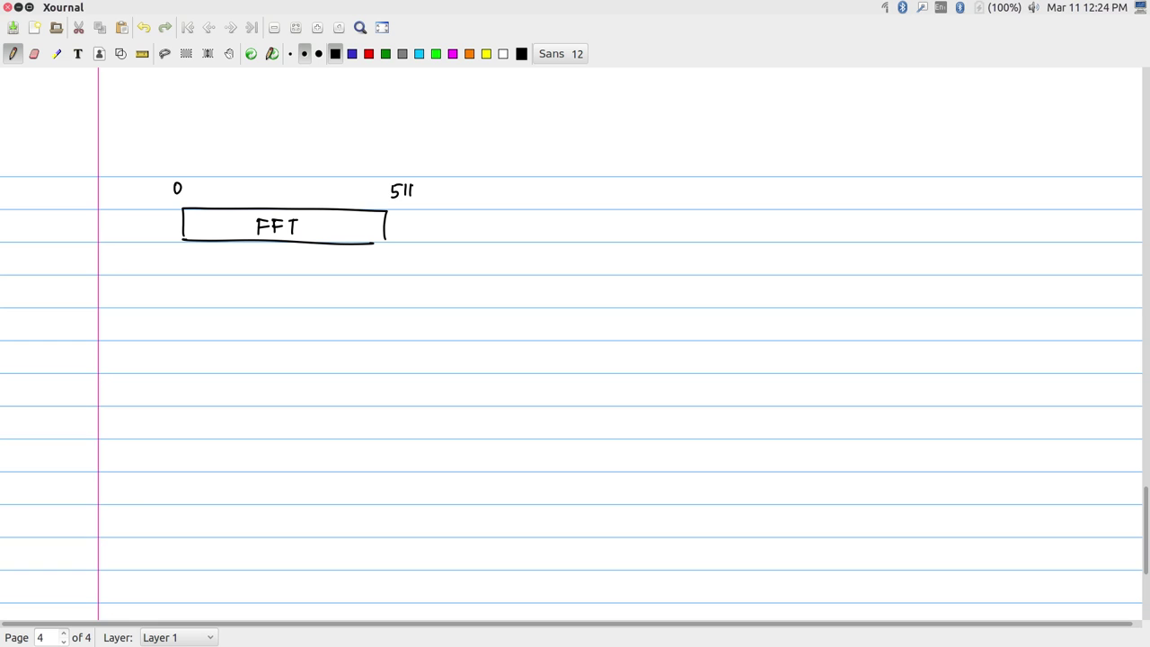
- Draw a small box labelled FFT0 under the start of the FFT box and write 81 above it
mouse_move(183, 276)
left_mouse_down()
mouse_move(183, 302)
mouse_move(225, 302)
mouse_move(184, 303)
mouse_move(201, 283)
left_mouse_up()
left_click_drag(195, 288, 209, 283)
mouse_move(205, 283)
left_mouse_down()
mouse_move(204, 297)
mouse_move(217, 283)
left_mouse_up()
mouse_move(213, 283)
left_mouse_down()
mouse_move(213, 296)
mouse_move(203, 259)
left_mouse_up()
left_click_drag(210, 258, 209, 271)
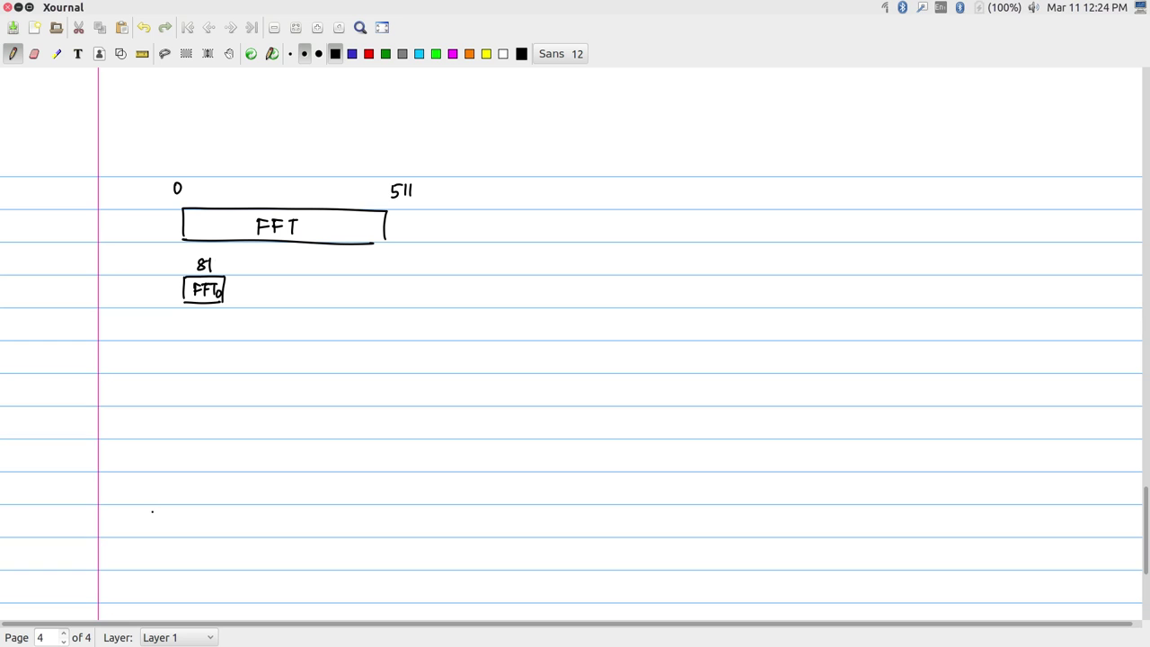
- Draw four more small boxes stepping down in a staircase from the FFT0 box
mouse_move(224, 311)
left_mouse_down()
mouse_move(224, 338)
mouse_move(270, 339)
mouse_move(223, 337)
mouse_move(271, 352)
mouse_move(271, 369)
left_mouse_up()
mouse_move(272, 342)
left_mouse_down()
mouse_move(307, 368)
mouse_move(271, 369)
mouse_move(310, 399)
left_mouse_up()
mouse_move(311, 374)
left_mouse_down()
mouse_move(341, 388)
mouse_move(341, 402)
left_mouse_up()
mouse_move(341, 402)
left_mouse_down()
mouse_move(310, 402)
mouse_move(341, 433)
left_mouse_up()
mouse_move(342, 407)
left_mouse_down()
mouse_move(373, 433)
mouse_move(339, 435)
left_mouse_up()
- Label each of the four new staircase boxes FFT0
left_click_drag(232, 317, 232, 330)
left_click_drag(231, 316, 241, 315)
left_click_drag(247, 314, 259, 314)
left_click_drag(253, 314, 278, 361)
left_click_drag(277, 354, 286, 361)
left_click_drag(287, 354, 298, 349)
left_click_drag(295, 348, 314, 393)
left_click_drag(315, 385, 322, 392)
left_click_drag(323, 384, 335, 379)
left_click_drag(331, 379, 330, 392)
left_click_drag(335, 388, 354, 414)
mouse_move(356, 413)
left_mouse_down()
mouse_move(352, 426)
mouse_move(357, 418)
left_mouse_up()
left_click_drag(357, 415, 363, 415)
mouse_move(361, 415)
left_mouse_down()
mouse_move(359, 427)
mouse_move(365, 414)
left_mouse_up()
left_click_drag(367, 422, 365, 424)
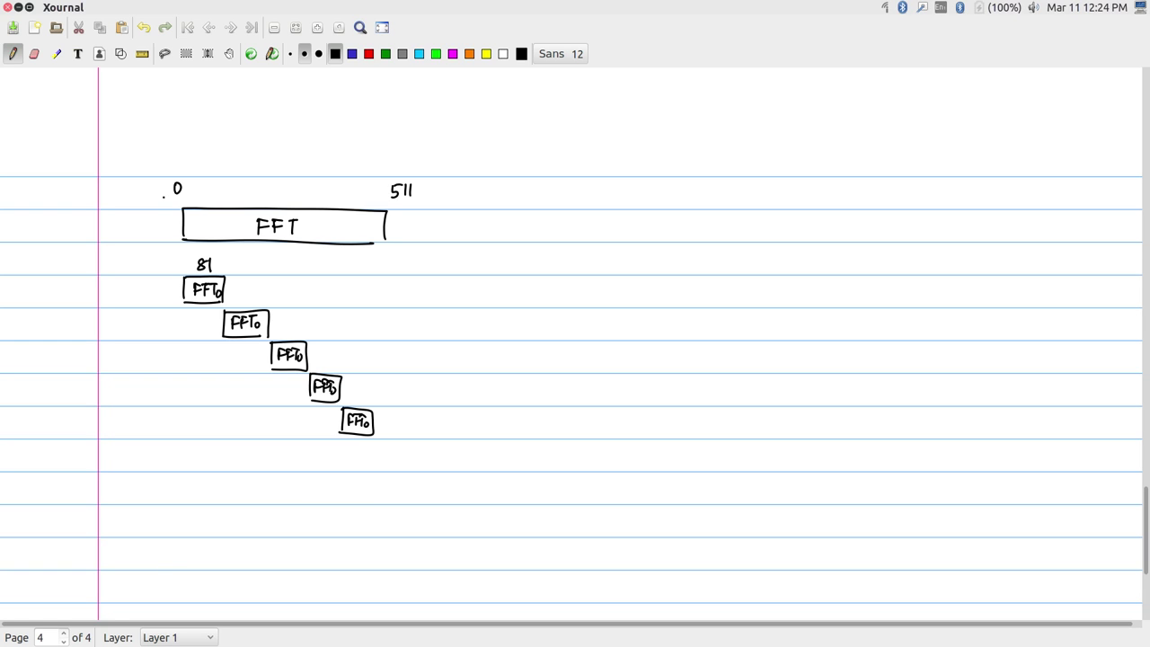
- Add a "Bit rev" box before the first FFT0 box and extend the wide FFT box back to cover it
left_click_drag(177, 187, 185, 239)
mouse_move(131, 279)
left_mouse_down()
mouse_move(130, 300)
mouse_move(177, 278)
mouse_move(176, 301)
mouse_move(128, 302)
mouse_move(146, 295)
left_mouse_up()
left_click_drag(151, 283, 159, 301)
left_click_drag(155, 296, 167, 296)
mouse_move(127, 208)
left_mouse_down()
mouse_move(199, 208)
mouse_move(151, 242)
mouse_move(201, 239)
left_mouse_up()
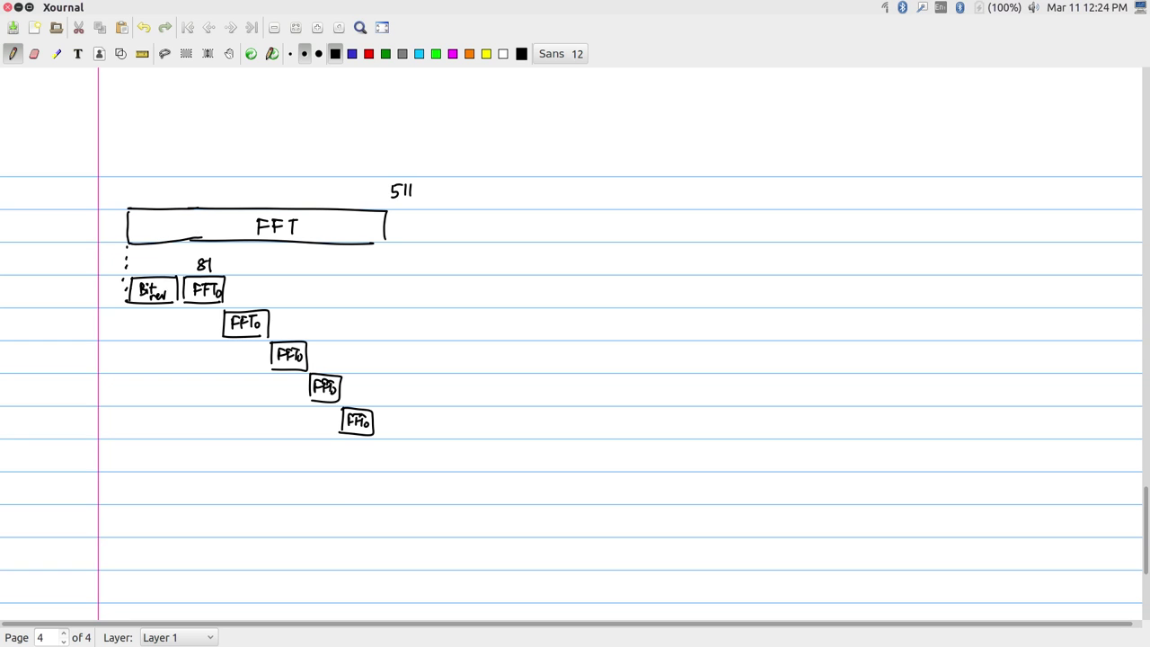
- Draw a dashed line down from the end of the FFT box and write 0 above its new start
left_click_drag(386, 268, 387, 282)
left_click_drag(384, 300, 383, 312)
left_click_drag(381, 352, 379, 378)
left_click_drag(379, 395, 378, 406)
left_click_drag(378, 416, 377, 459)
left_click_drag(126, 185, 129, 199)
- Switch to Vivado HLS and examine the report's loop latency details and the bitreverse function and call in fft.cpp
key("alt+Tab")
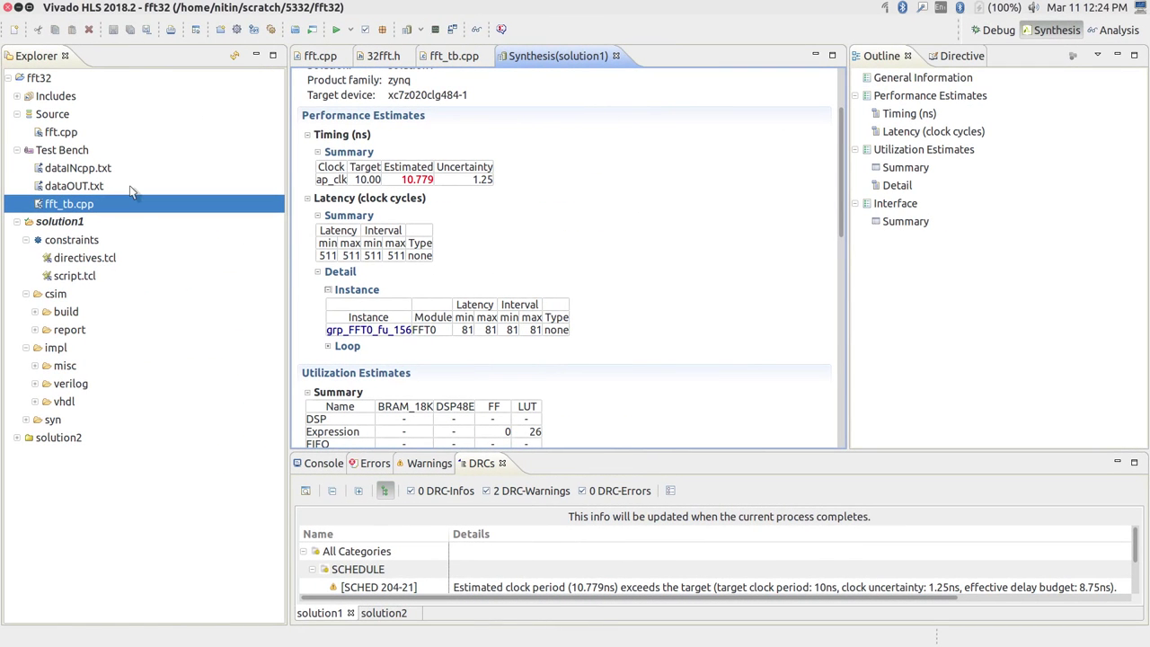
left_click(327, 347)
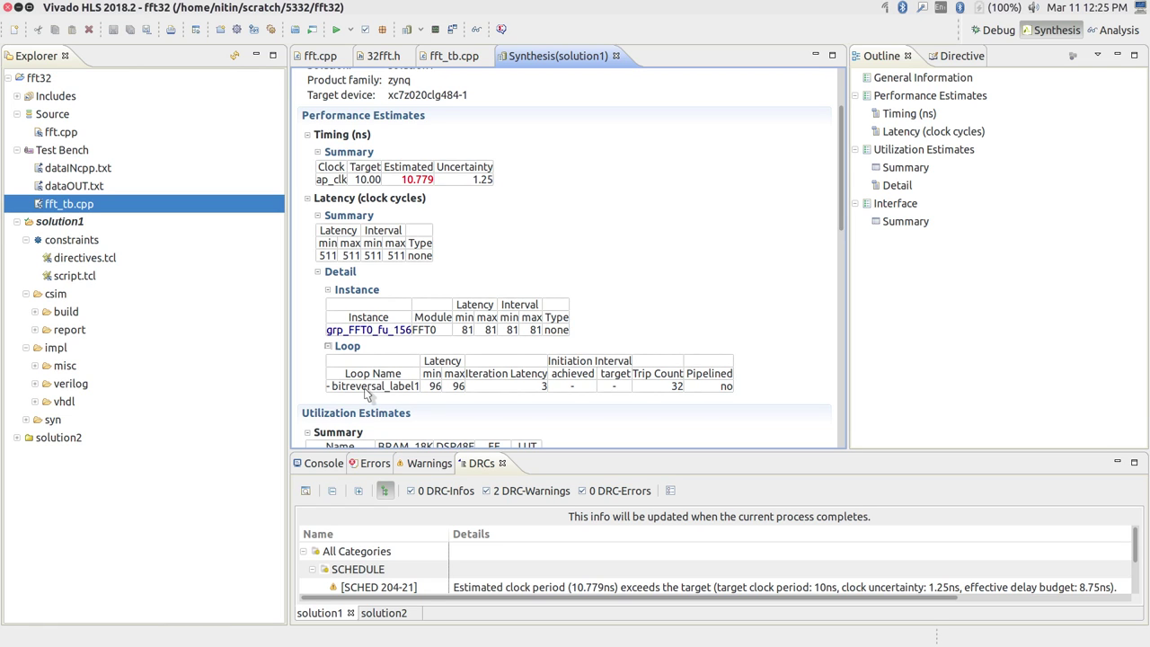
left_click(316, 56)
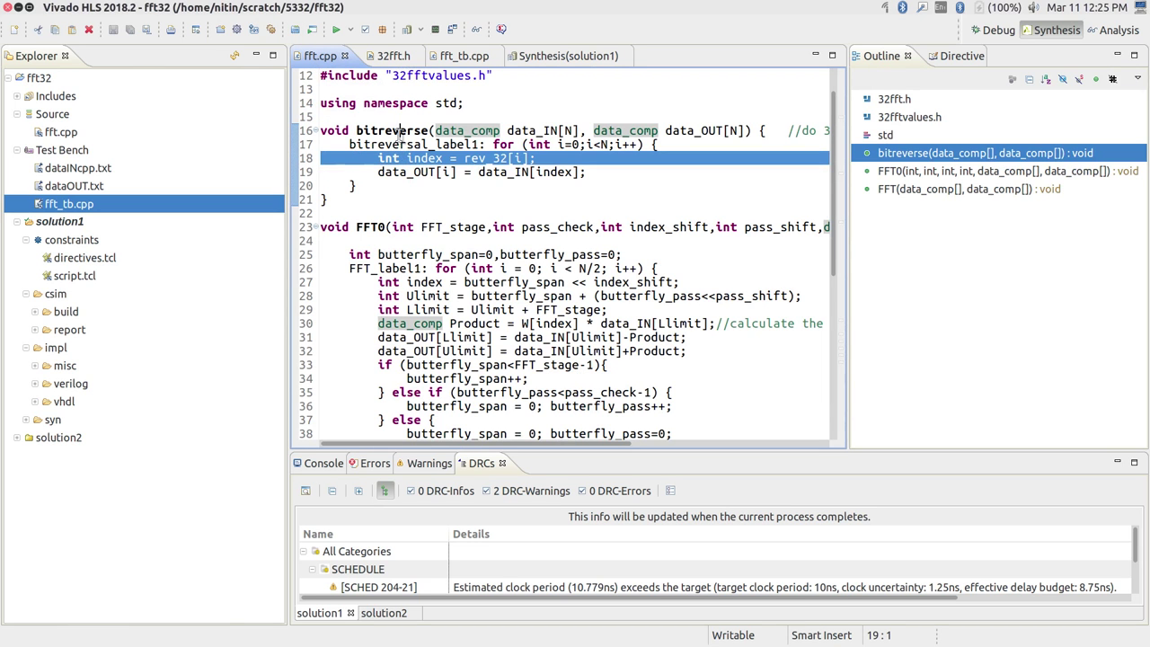
double_click(399, 132)
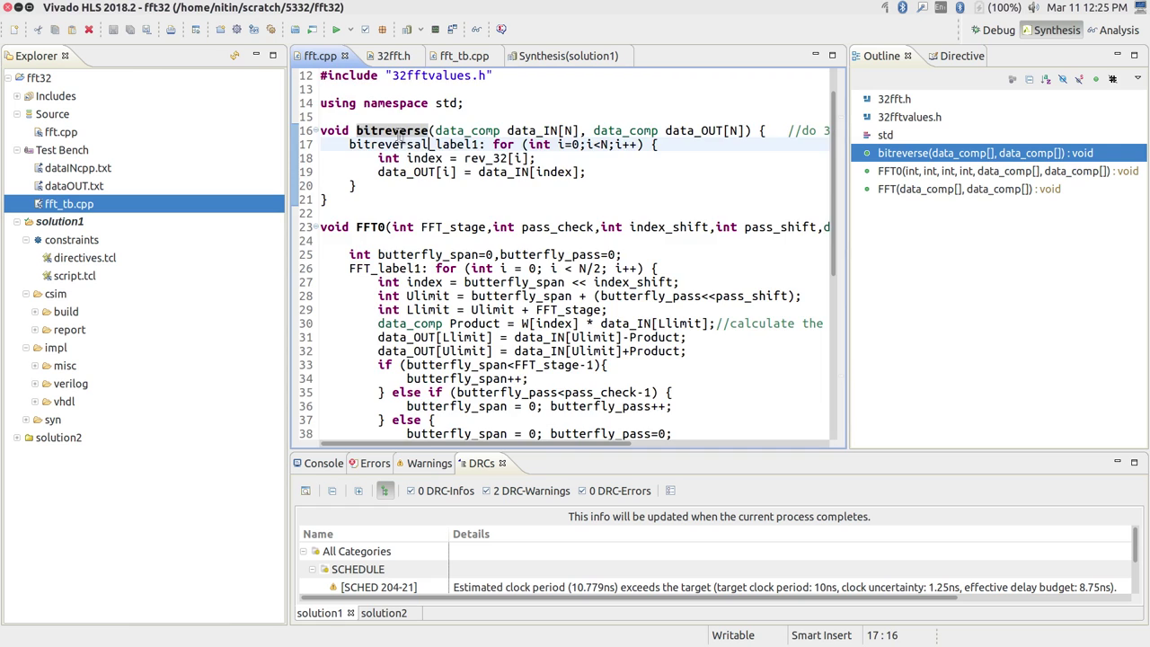
key("ctrl+End")
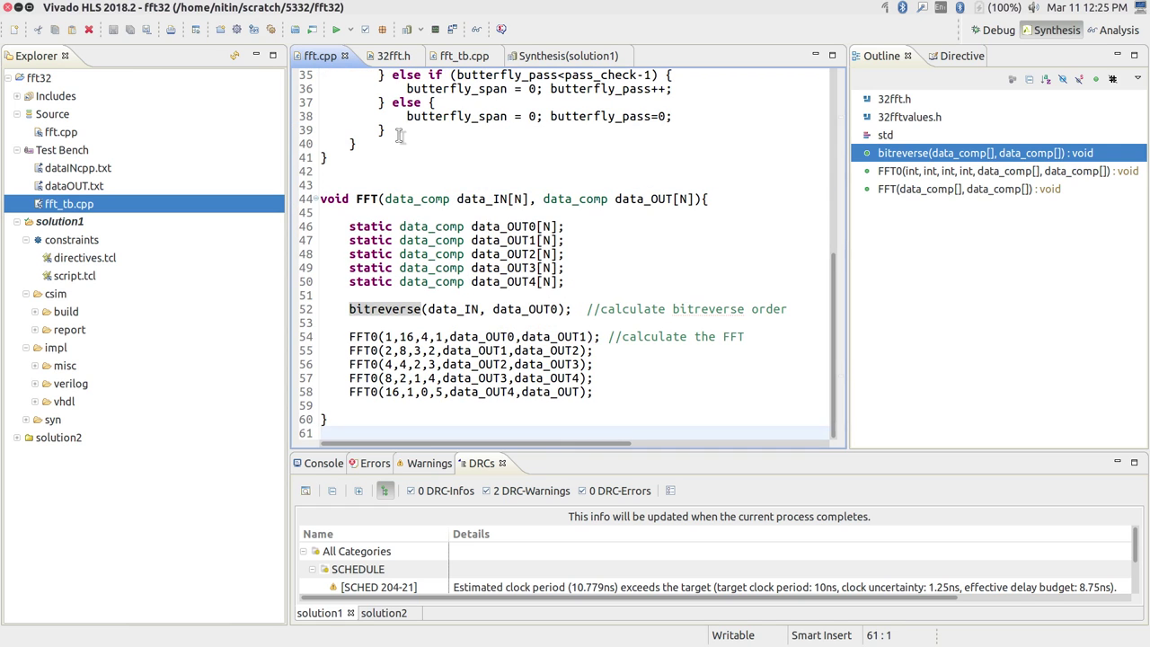
double_click(441, 311)
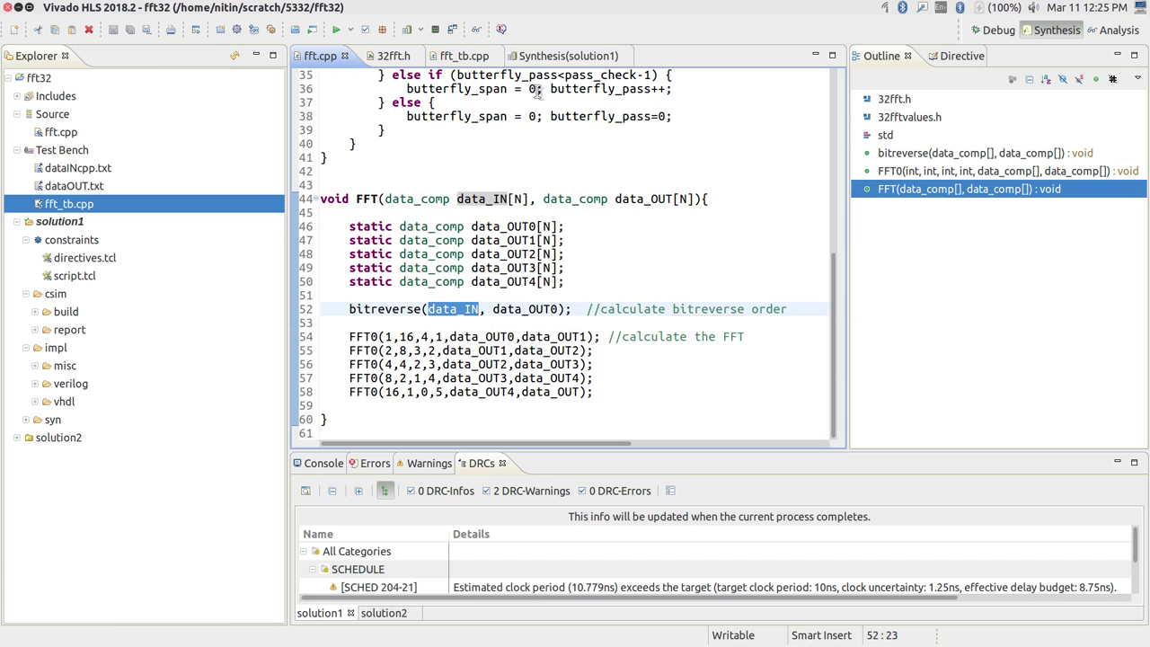
left_click(553, 56)
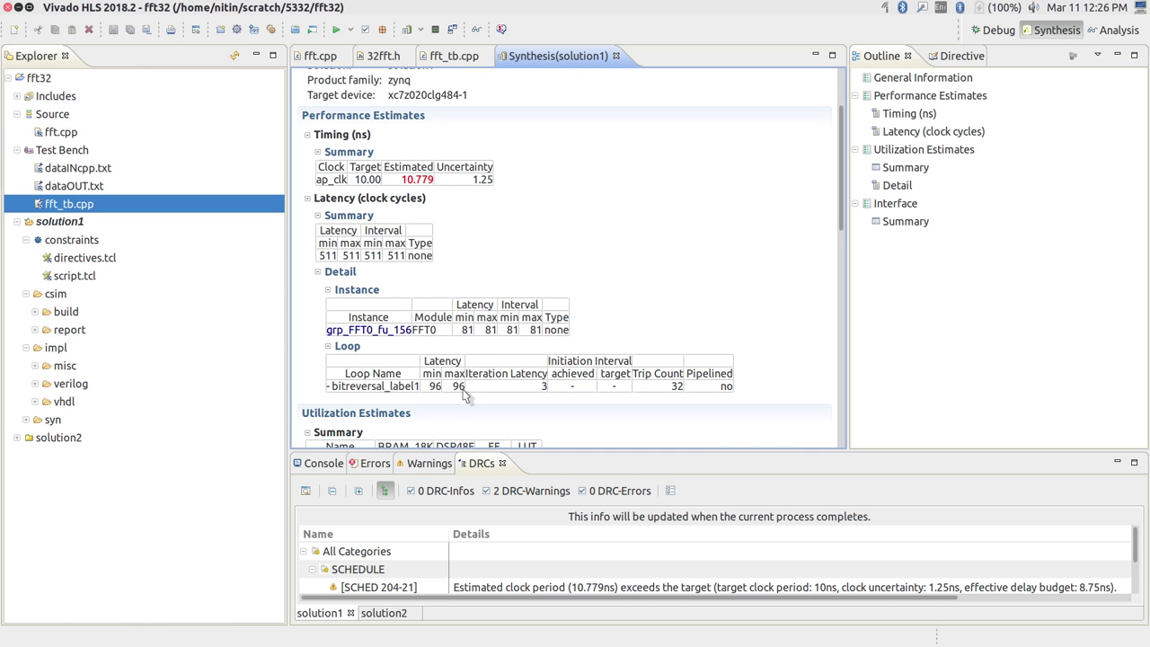
- Switch to Xournal and write 96 above the Bit rev box and 81 above each of the remaining FFT0 boxes
key("alt+Tab")
left_click_drag(150, 259, 156, 266)
mouse_move(247, 293)
left_mouse_down()
mouse_move(244, 304)
mouse_move(333, 357)
mouse_move(355, 394)
left_mouse_up()
left_click_drag(364, 385, 364, 396)
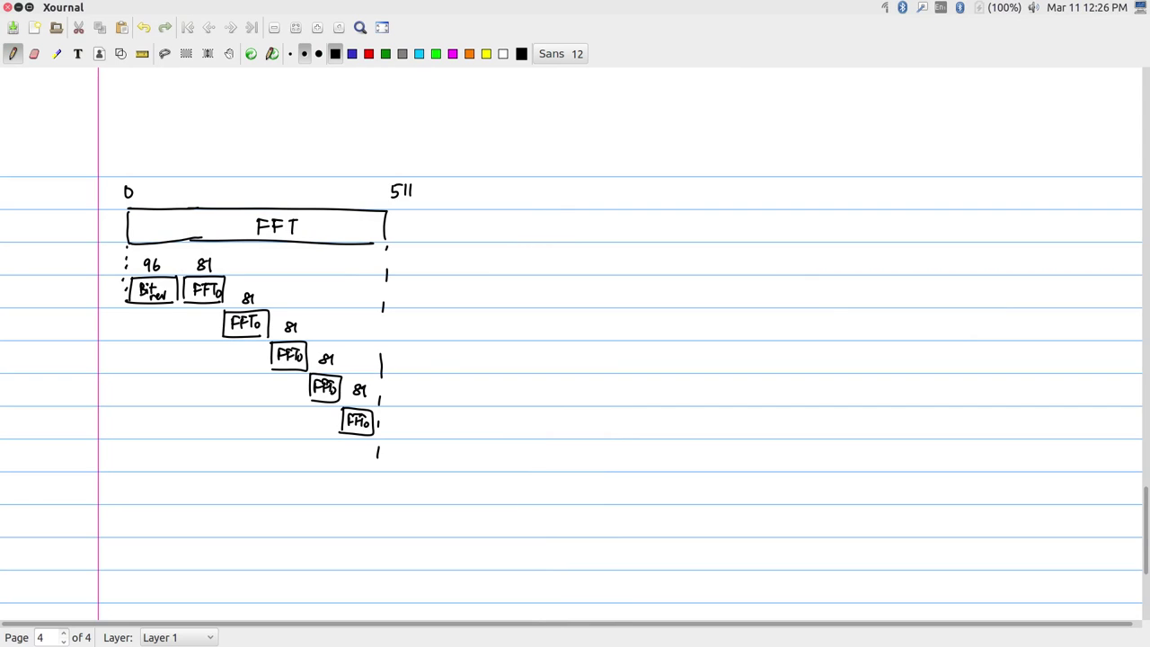
- Write the sum 96 + 81 × 5 beside the FFT timing diagram and draw a curved arrow from it towards 511
left_click_drag(528, 260, 525, 271)
left_click_drag(536, 257, 535, 265)
left_click_drag(559, 265, 585, 269)
mouse_move(596, 260)
left_mouse_down()
mouse_move(595, 271)
mouse_move(617, 270)
left_mouse_up()
mouse_move(617, 263)
left_mouse_down()
mouse_move(609, 270)
mouse_move(624, 270)
left_mouse_up()
left_click_drag(627, 258, 633, 258)
mouse_move(551, 241)
left_mouse_down()
mouse_move(457, 201)
mouse_move(467, 208)
left_mouse_up()
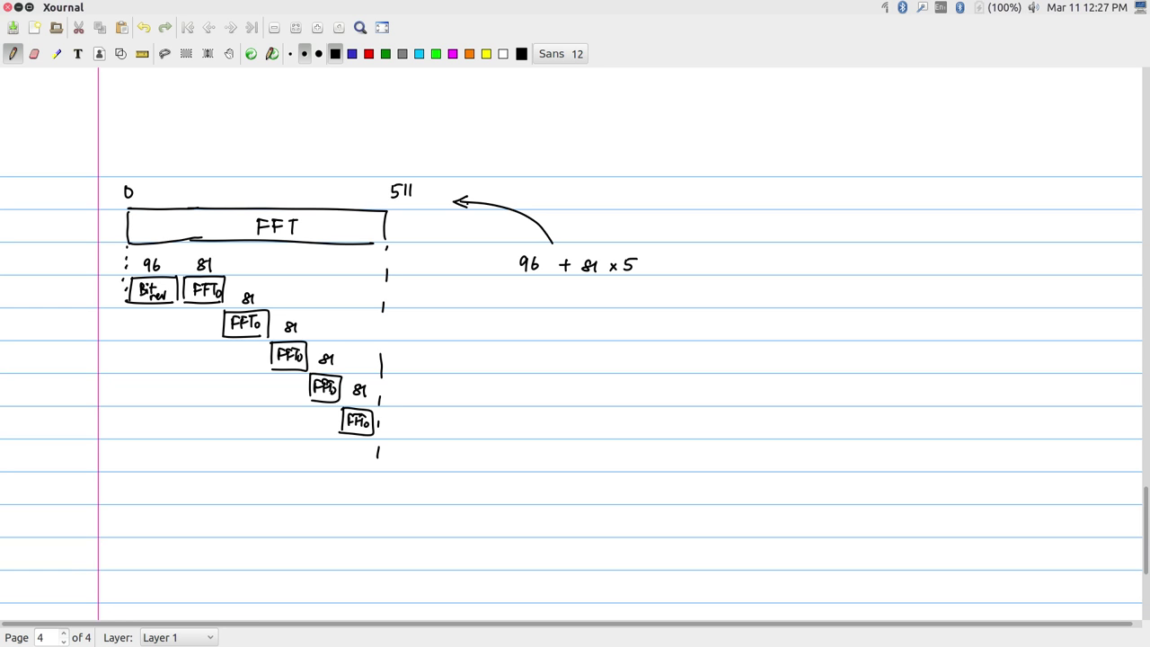
- Switch to Vivado HLS, open the synthesis report of the FFT0 instance, and expand its latency instance detail
key("alt+Tab")
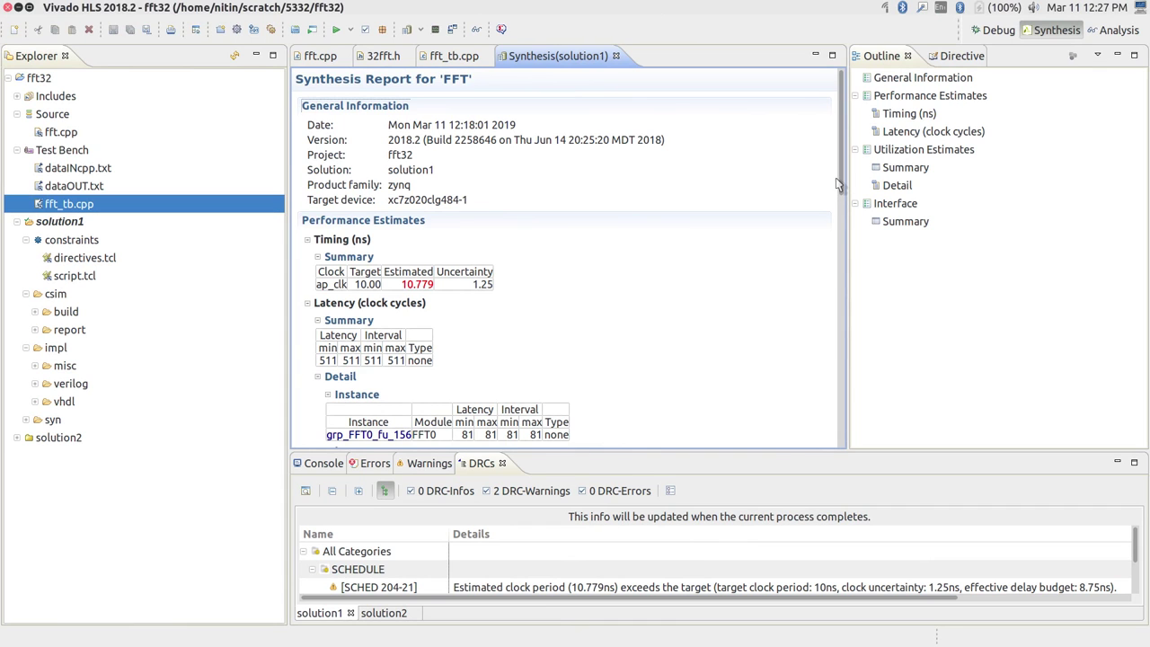
left_click_drag(841, 184, 842, 204)
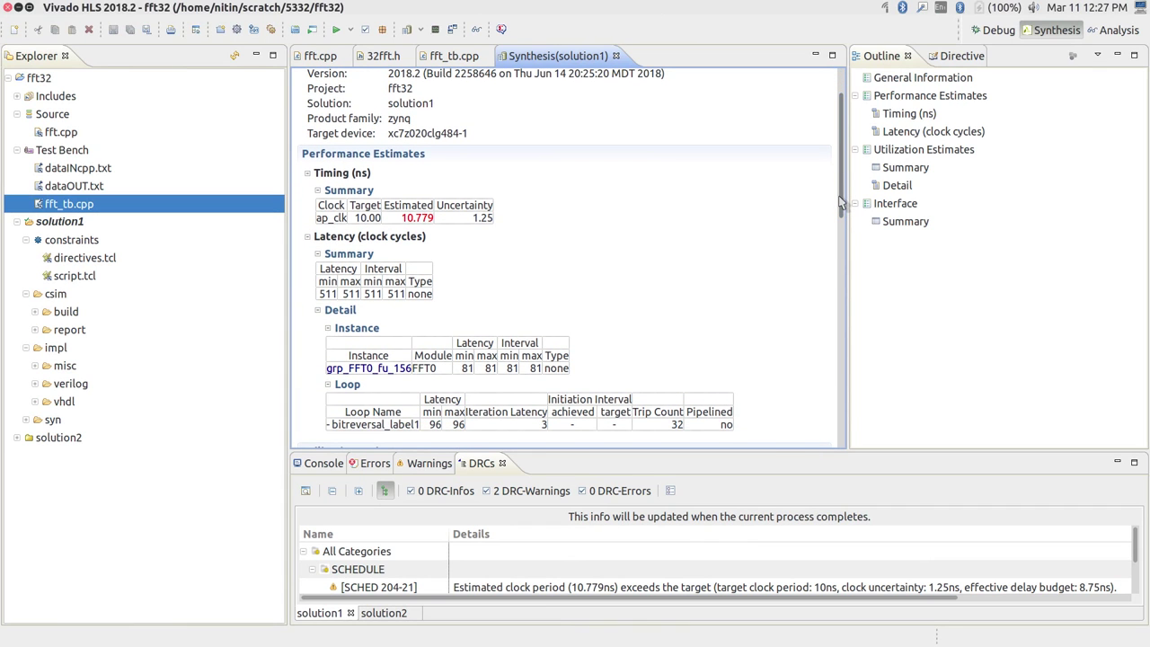
left_click(384, 369)
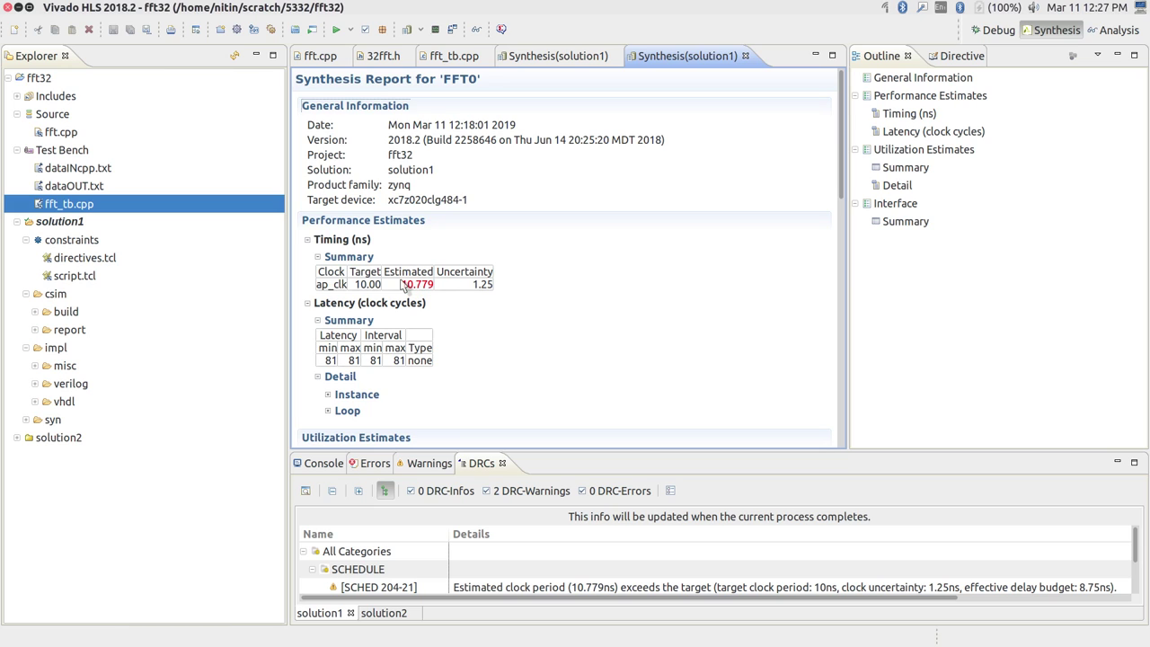
left_click(328, 394)
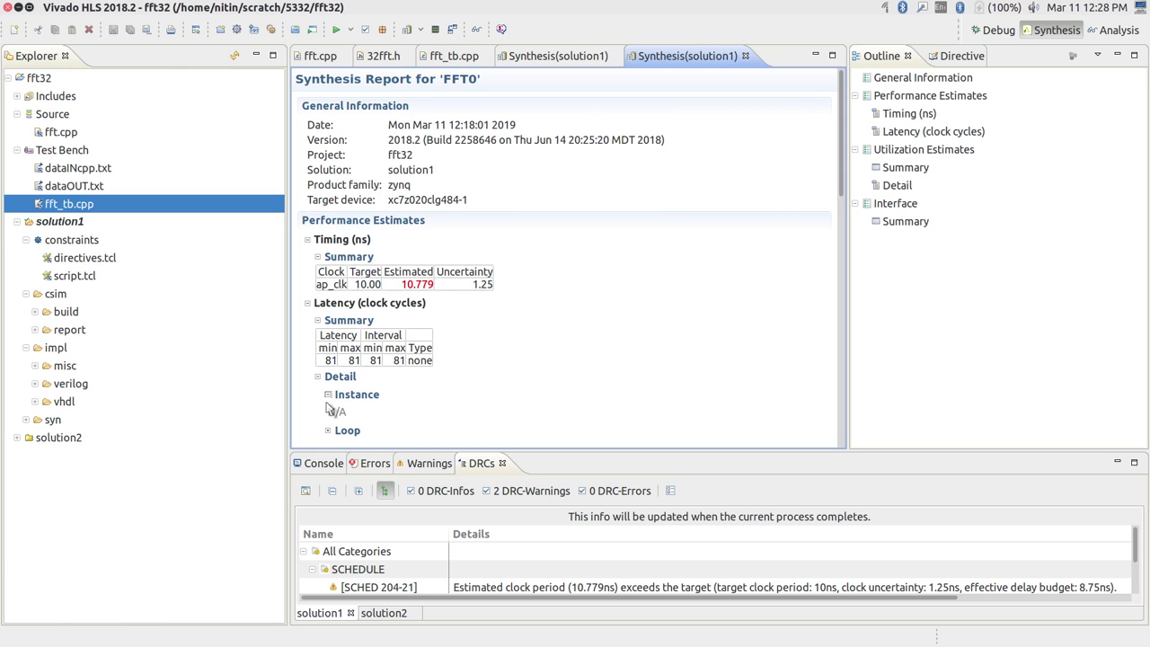
- Look over the FFT0 function in fft.cpp, then expand and examine the loop latency detail in the FFT0 report
left_click(319, 58)
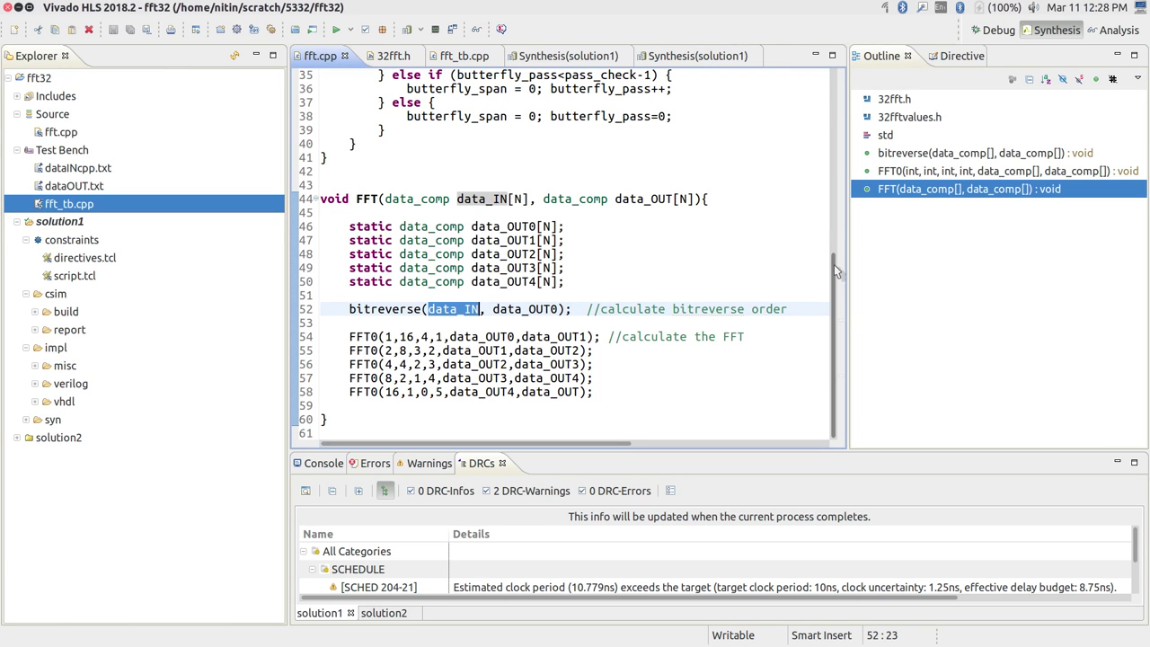
left_click_drag(833, 264, 828, 154)
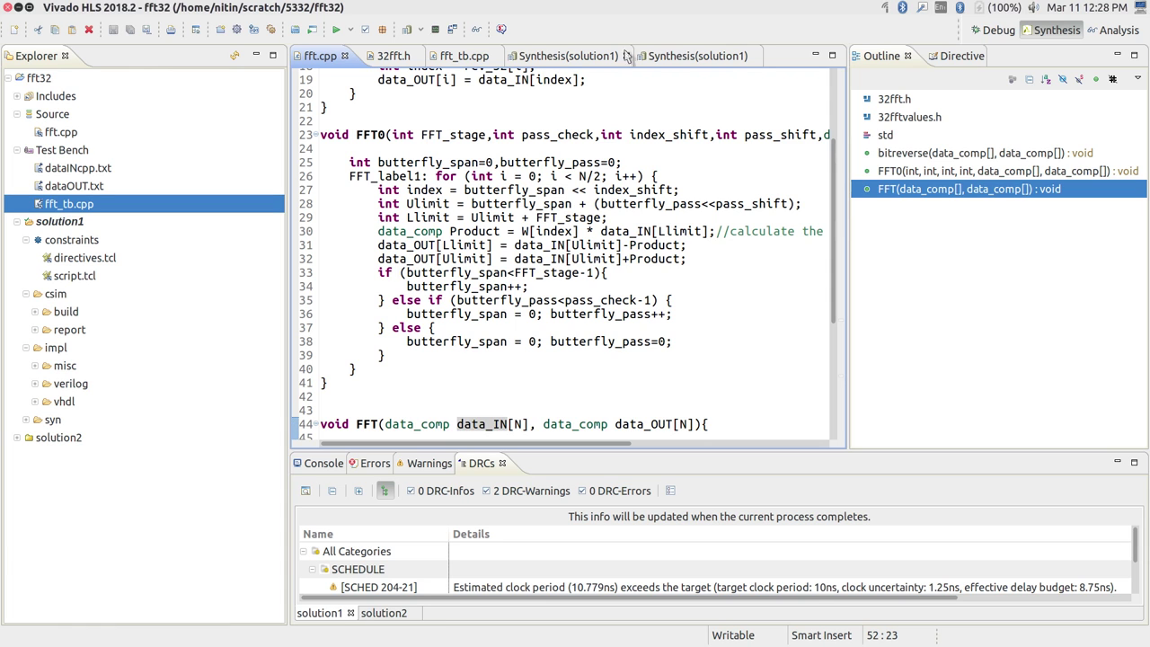
left_click(580, 58)
left_click(676, 59)
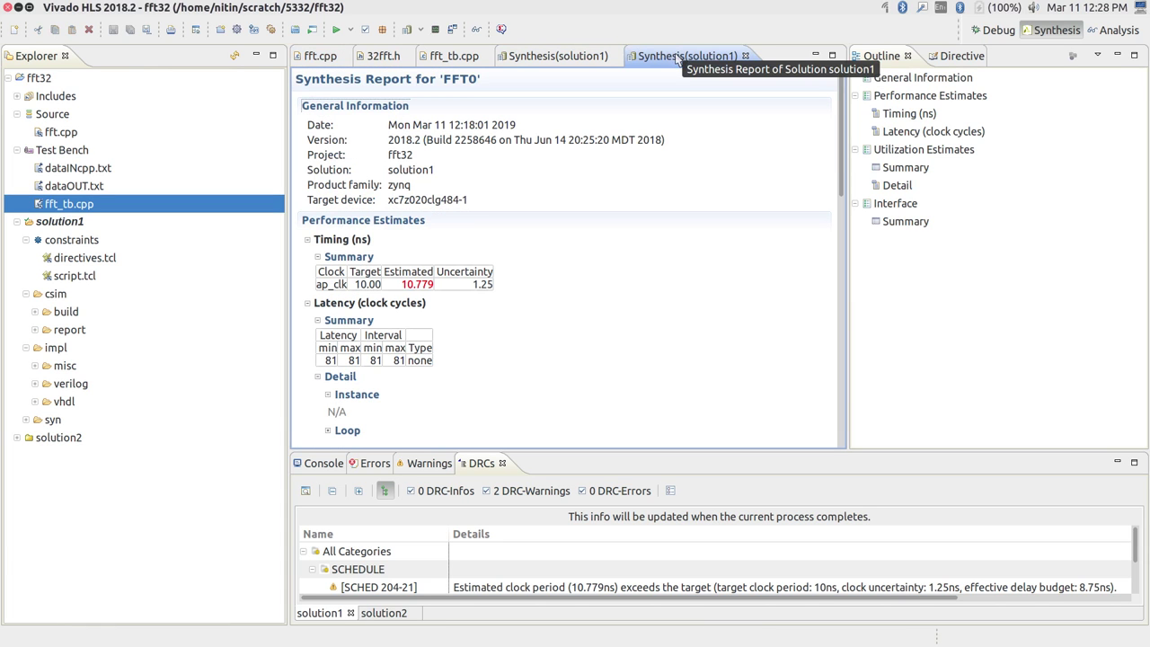
scroll(337, 435, "down", 1)
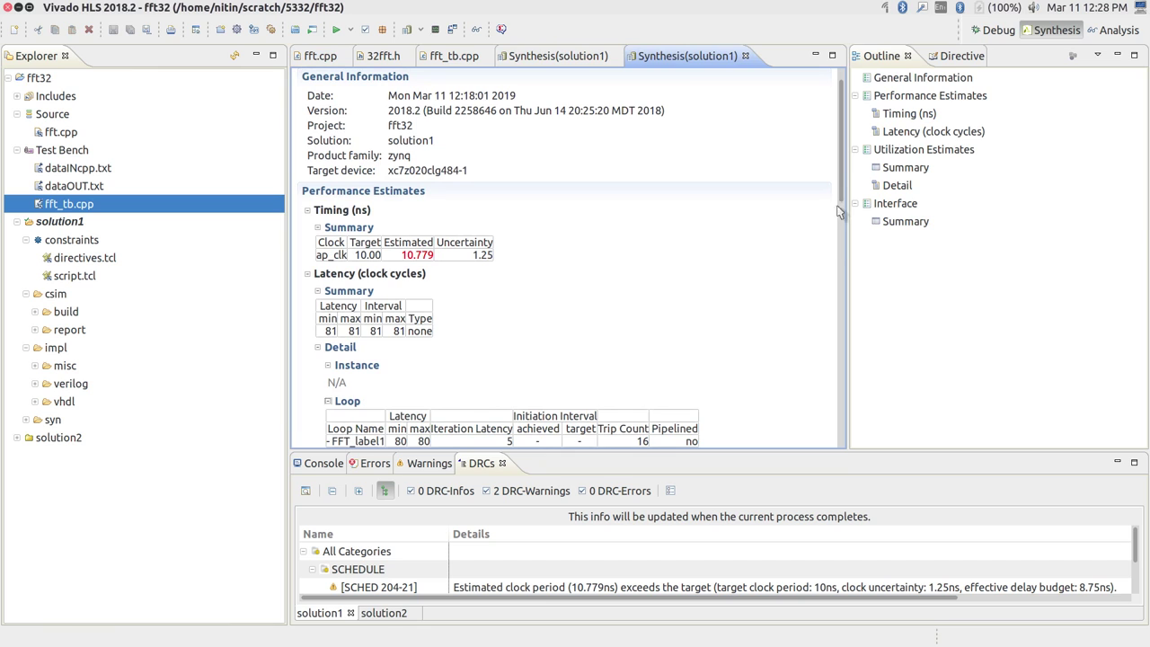
left_click_drag(842, 183, 843, 208)
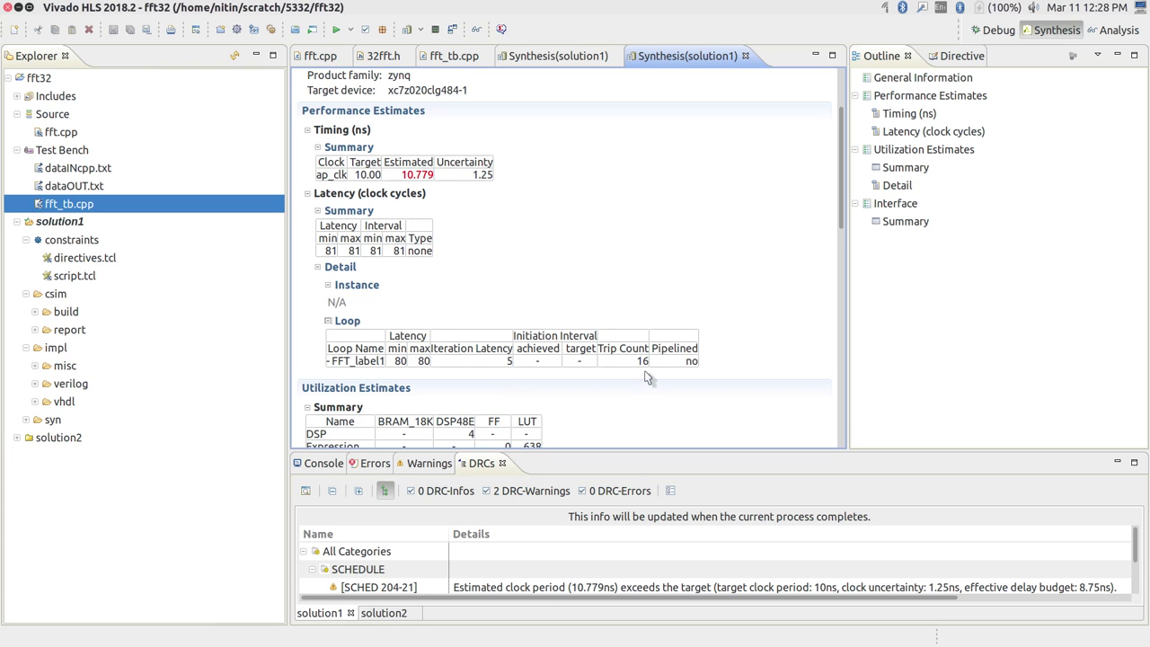
- Highlight the FFT_label1 loop bounds in fft.cpp and compare them with the loop detail in the FFT0 report
left_click(323, 56)
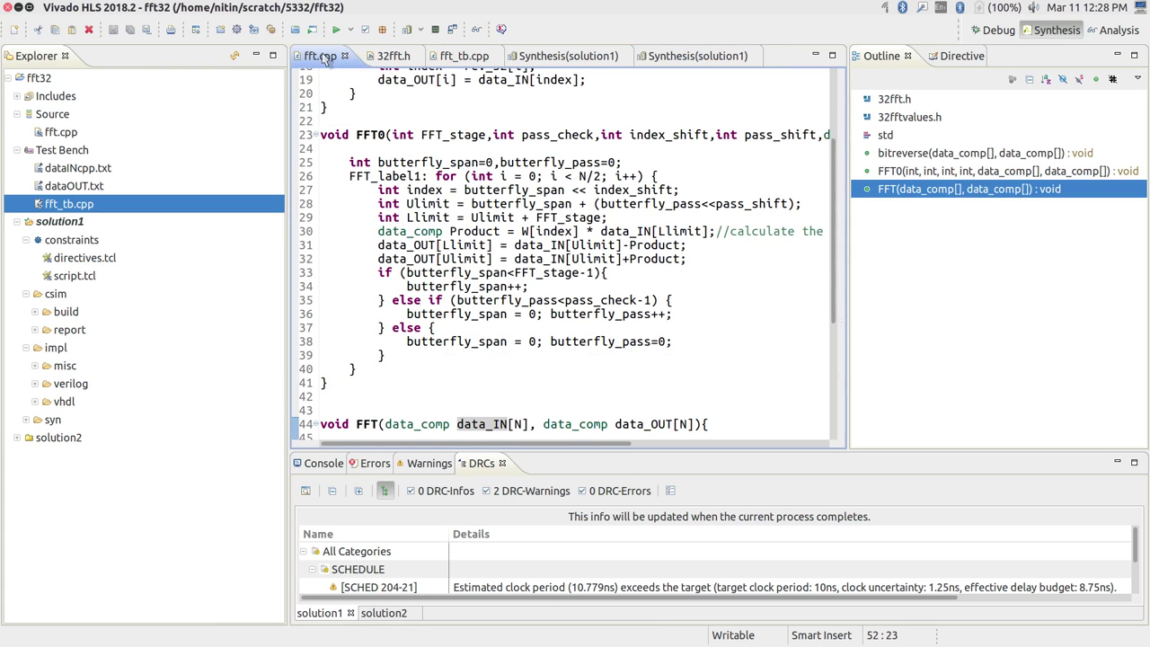
left_click_drag(471, 176, 632, 166)
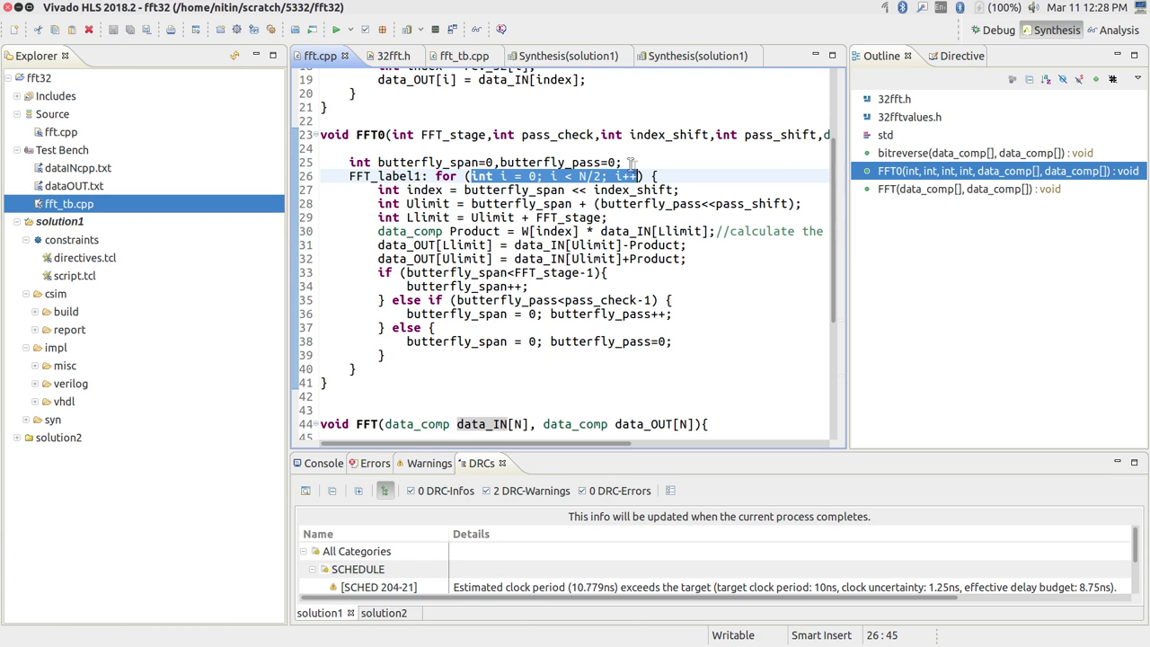
left_click(698, 55)
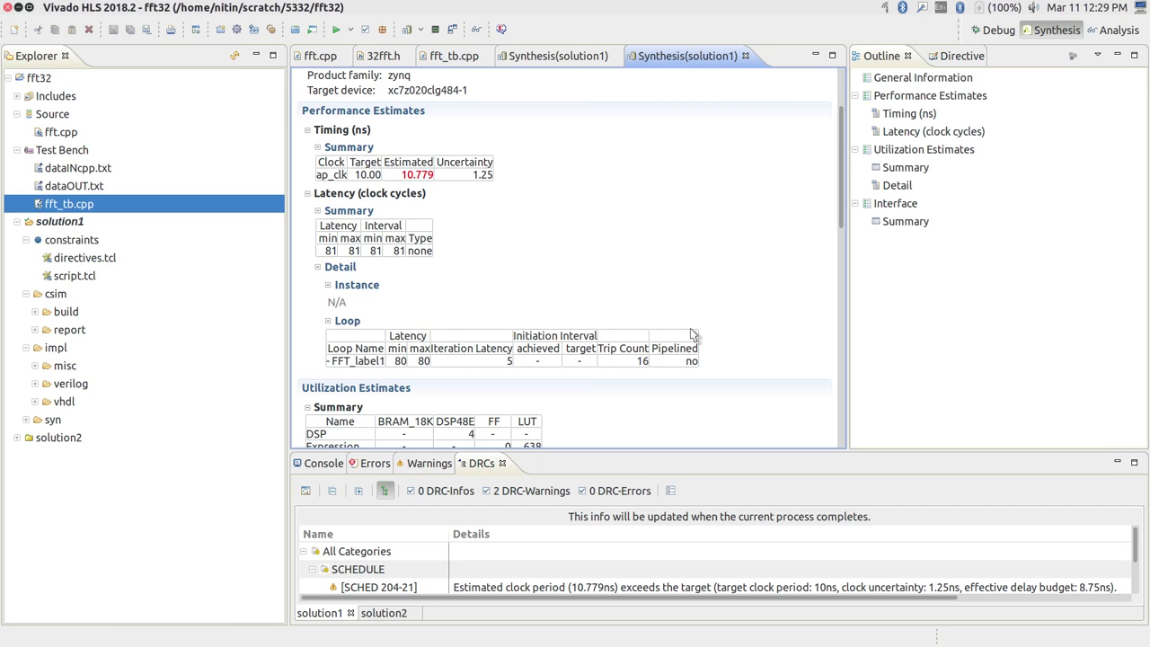
- Open the Analysis perspective and examine the schedules of FFT and FFT0, ending inside the first FFT0 function call
left_click(1119, 33)
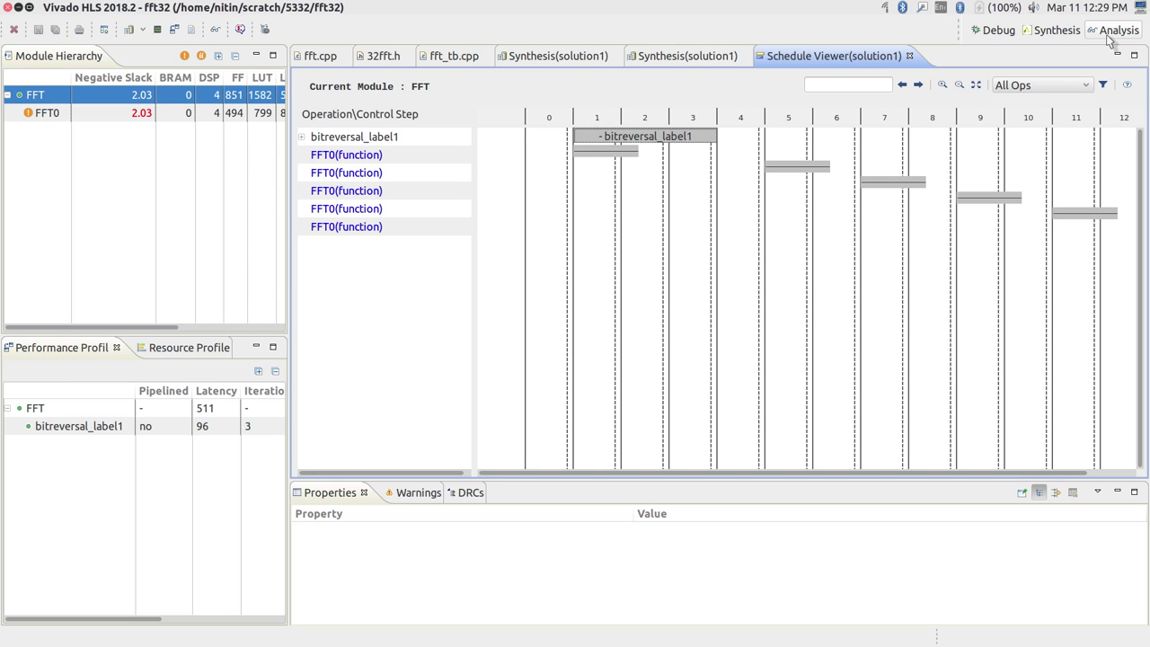
left_click(11, 94)
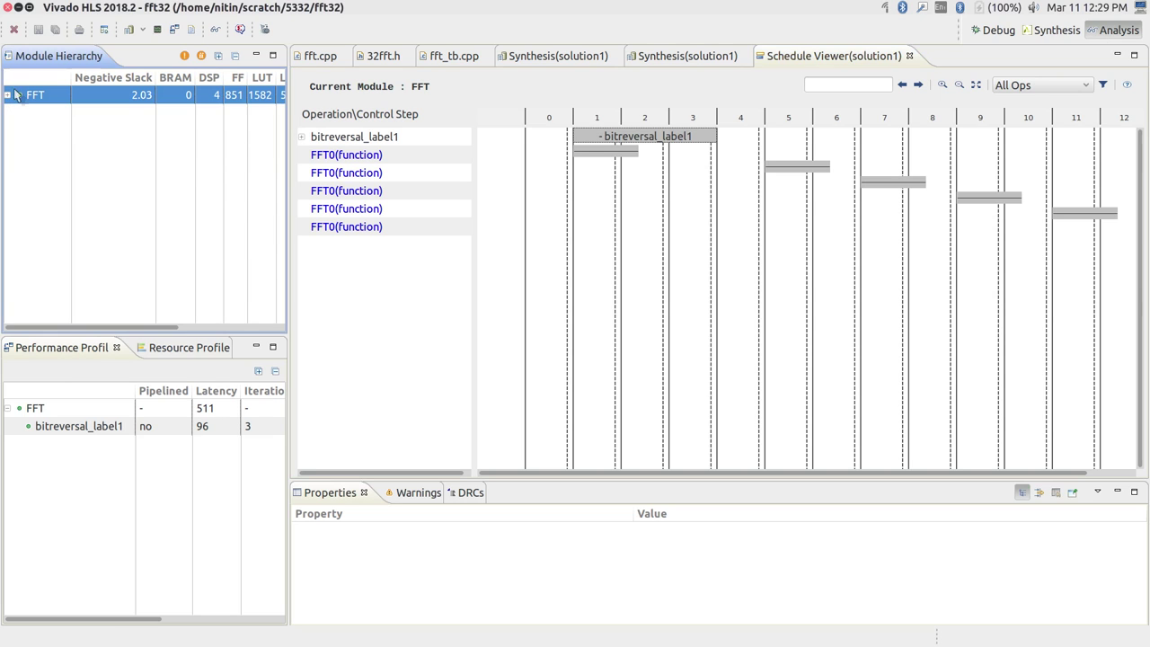
left_click(8, 94)
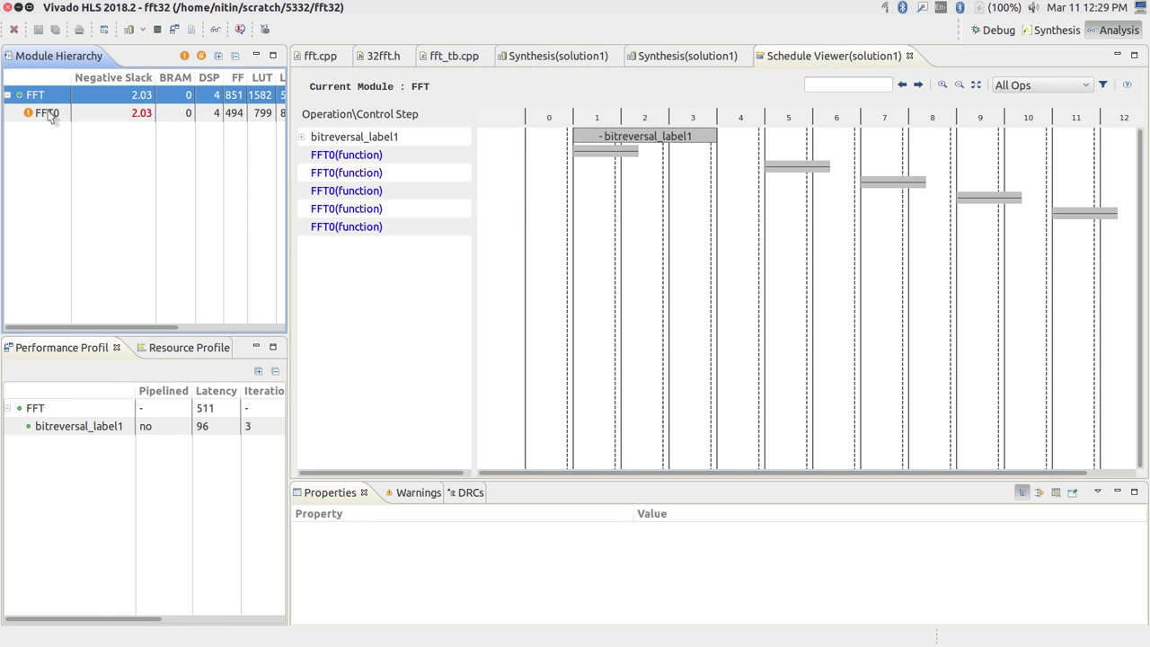
left_click(52, 114)
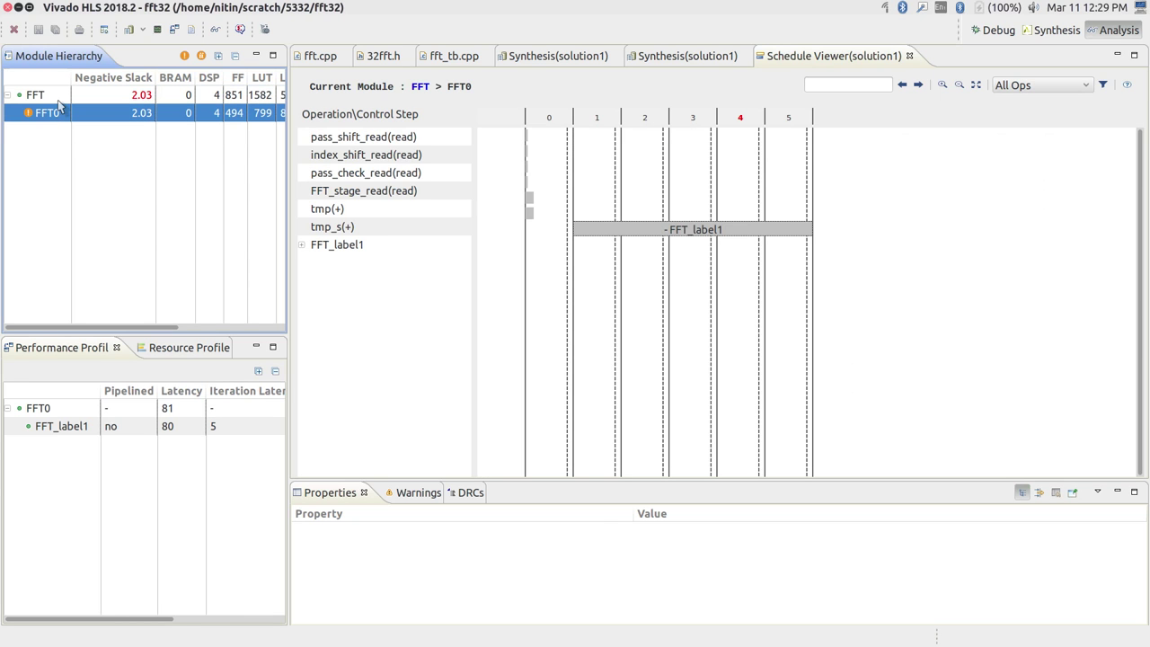
left_click(54, 95)
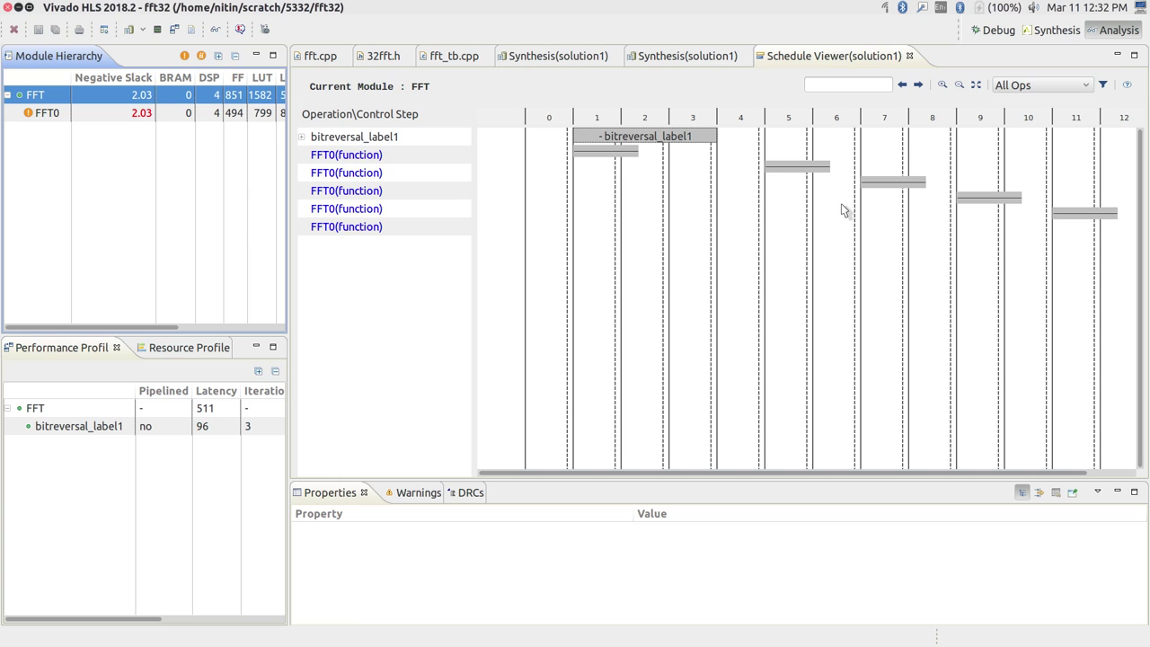
left_click(618, 149)
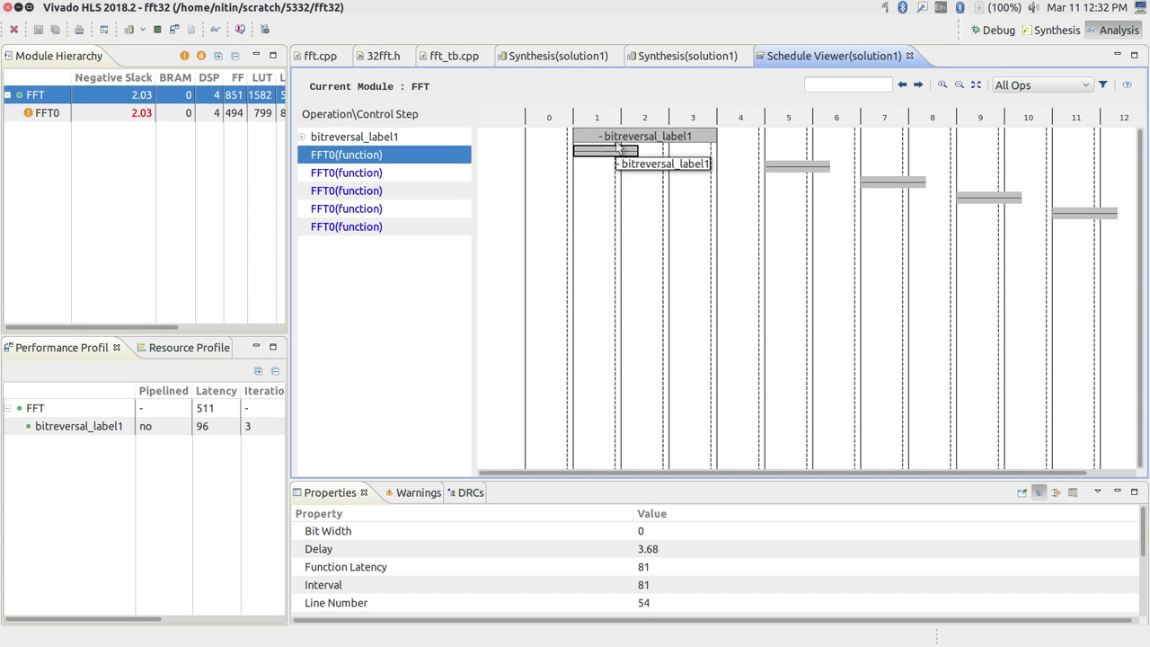
double_click(345, 155)
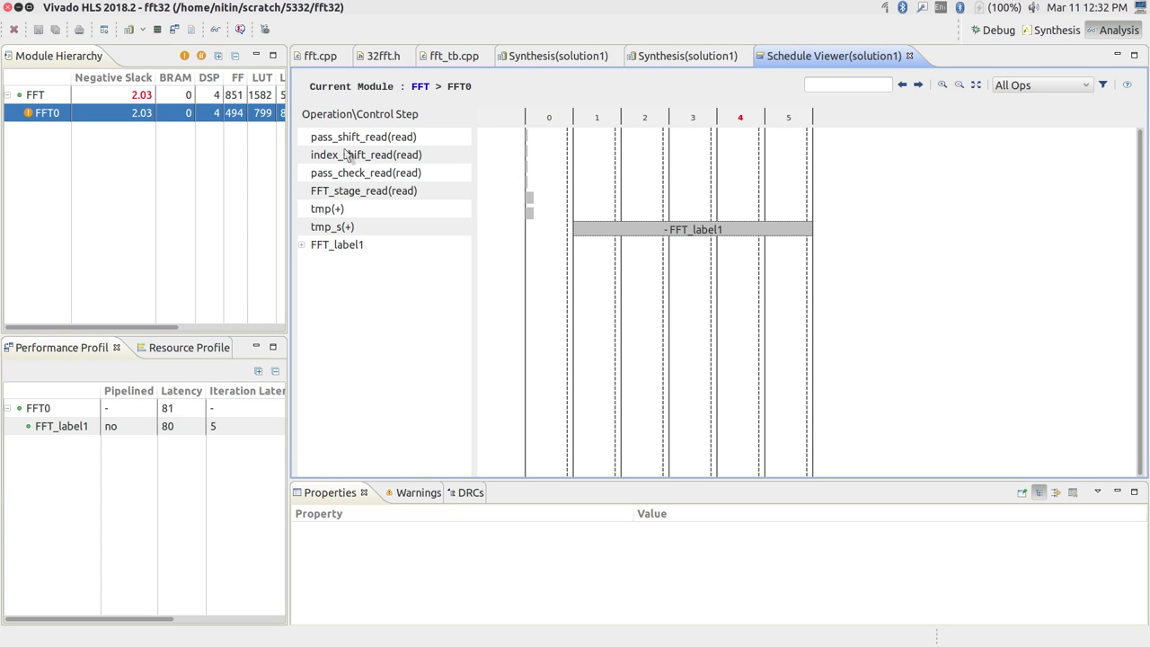
- Examine the properties of the tmp(+) operation in the FFT0 schedule, including its line number and source file
left_click(334, 209)
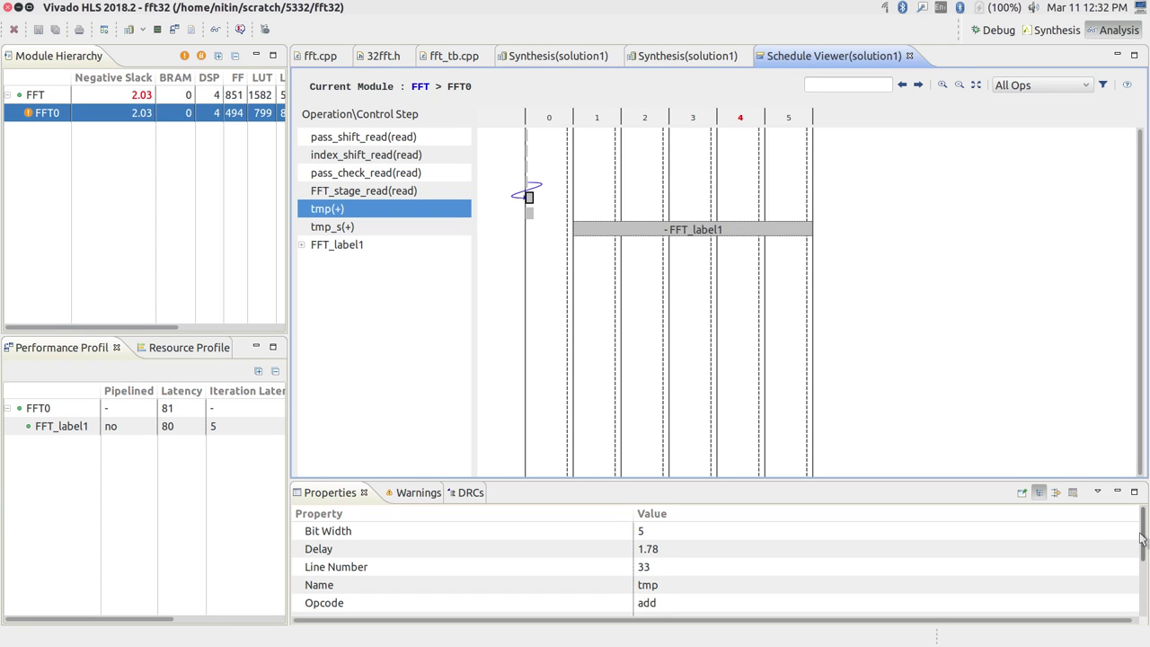
scroll(1132, 538, "down", 1)
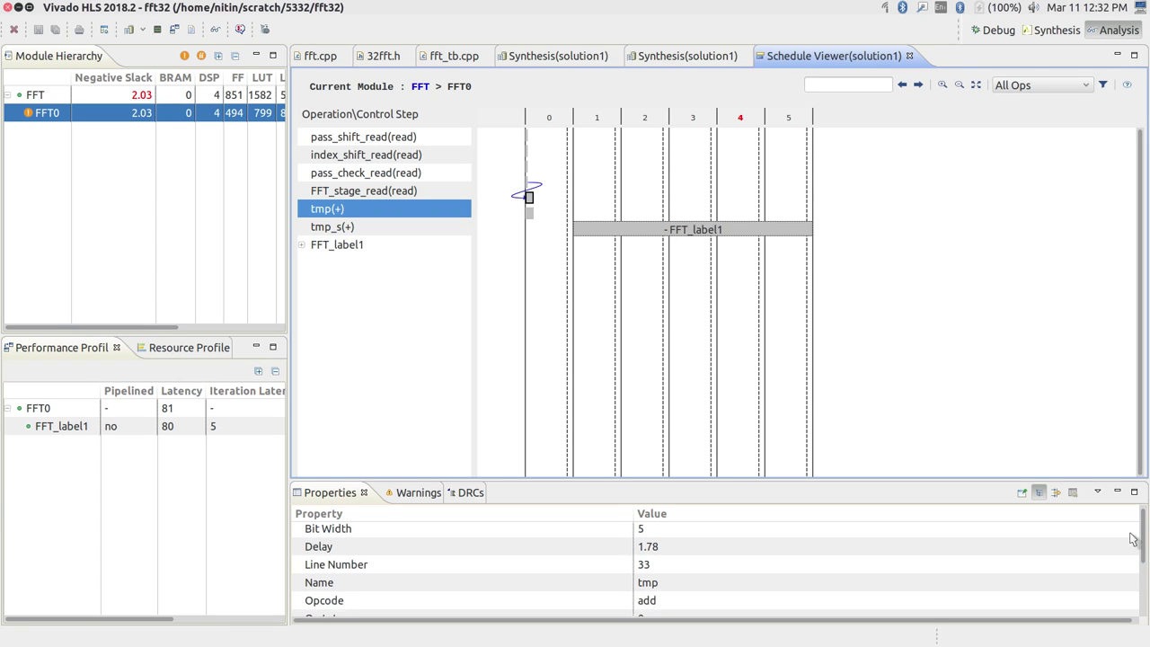
left_click(643, 562)
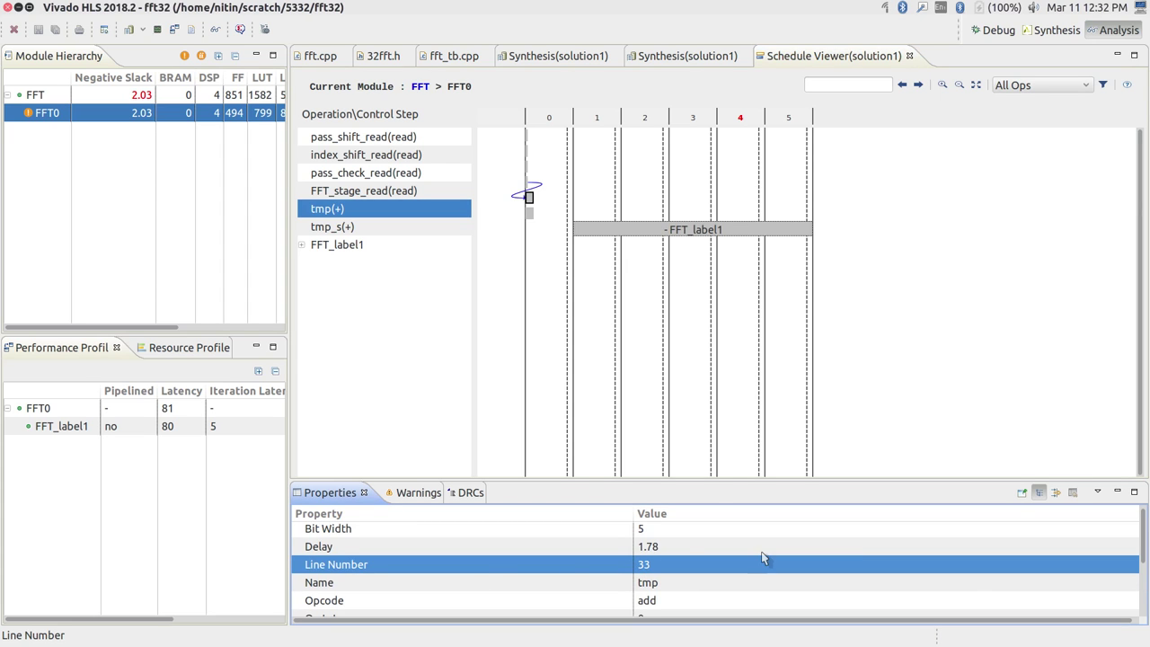
scroll(1144, 555, "down", 1)
scroll(1140, 555, "down", 2)
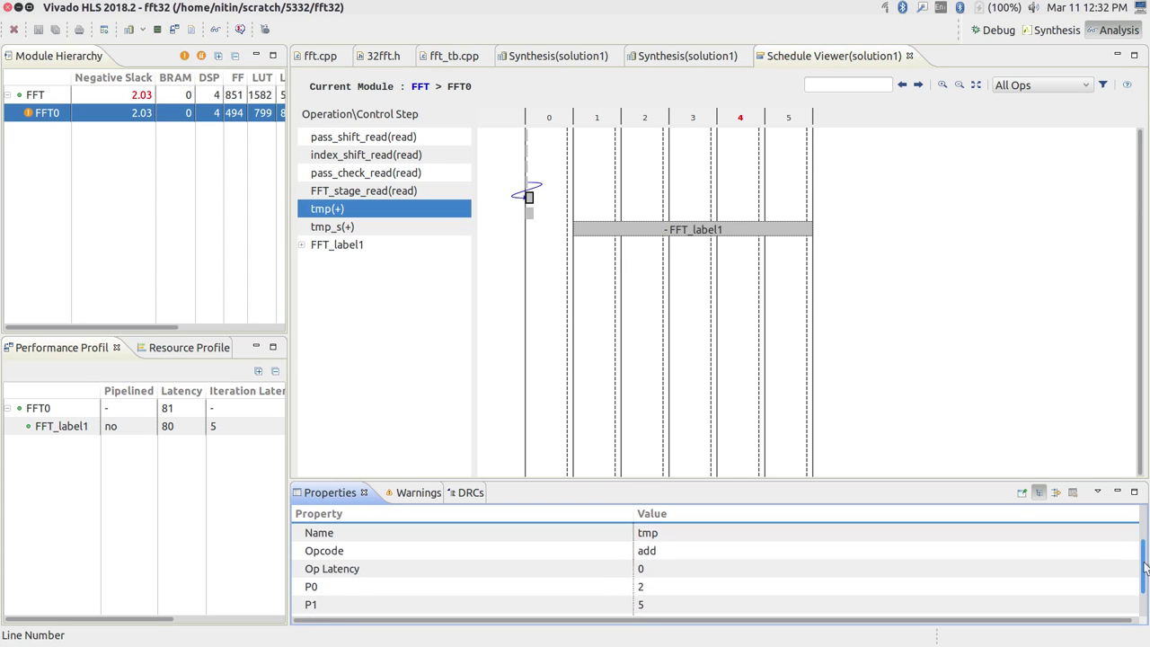
scroll(1135, 557, "down", 2)
left_click(685, 608)
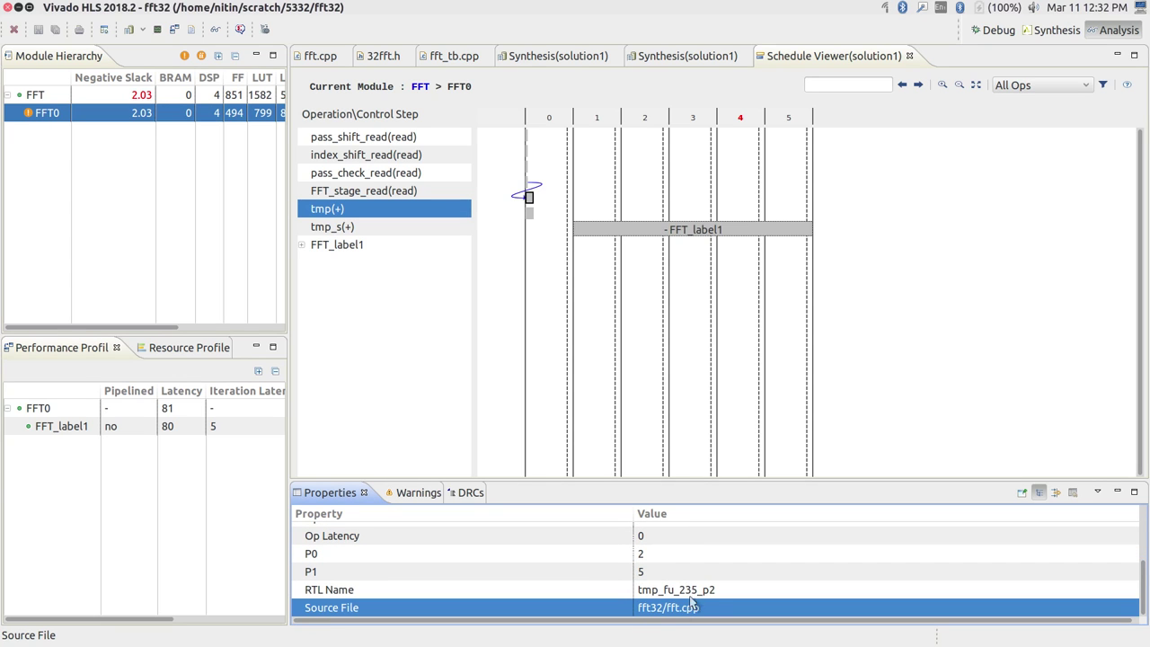
scroll(1143, 566, "up", 3)
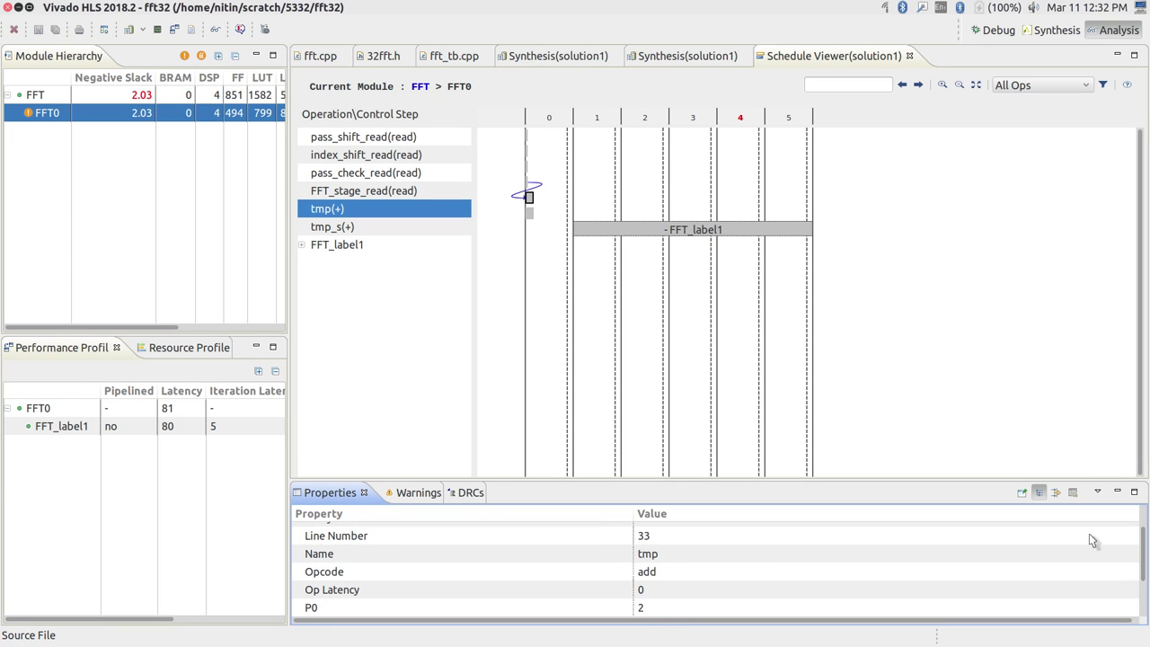
left_click(658, 537)
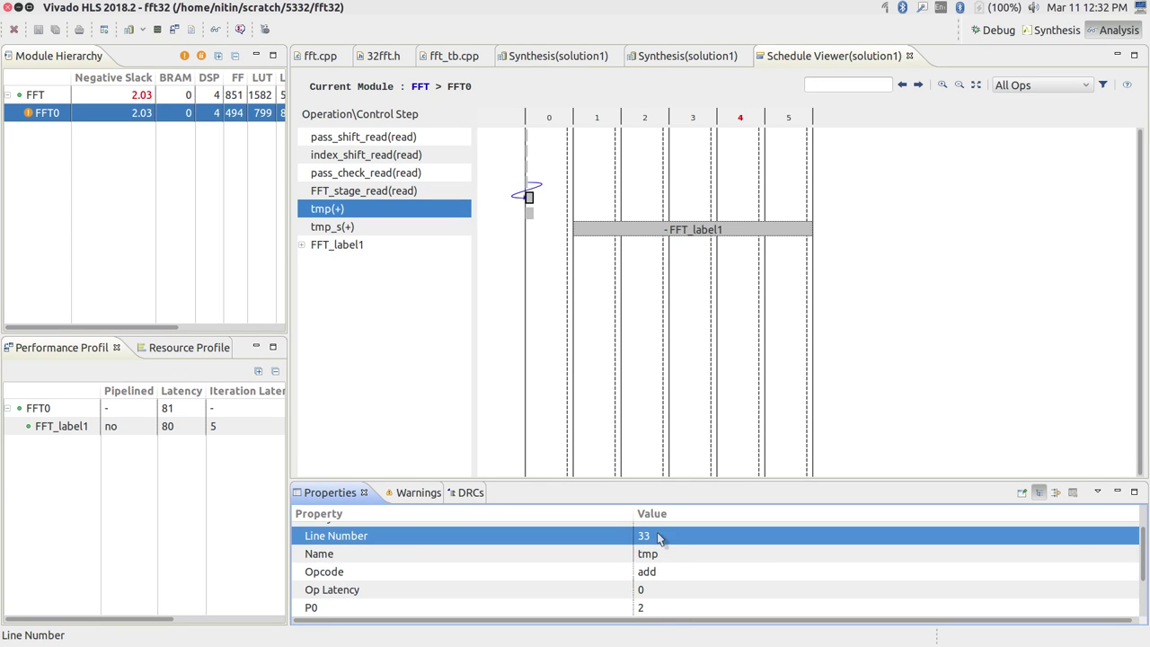
- Find line 33 in fft.cpp and highlight the statement if (butterfly_span<FFT_stage-1){
left_click(321, 57)
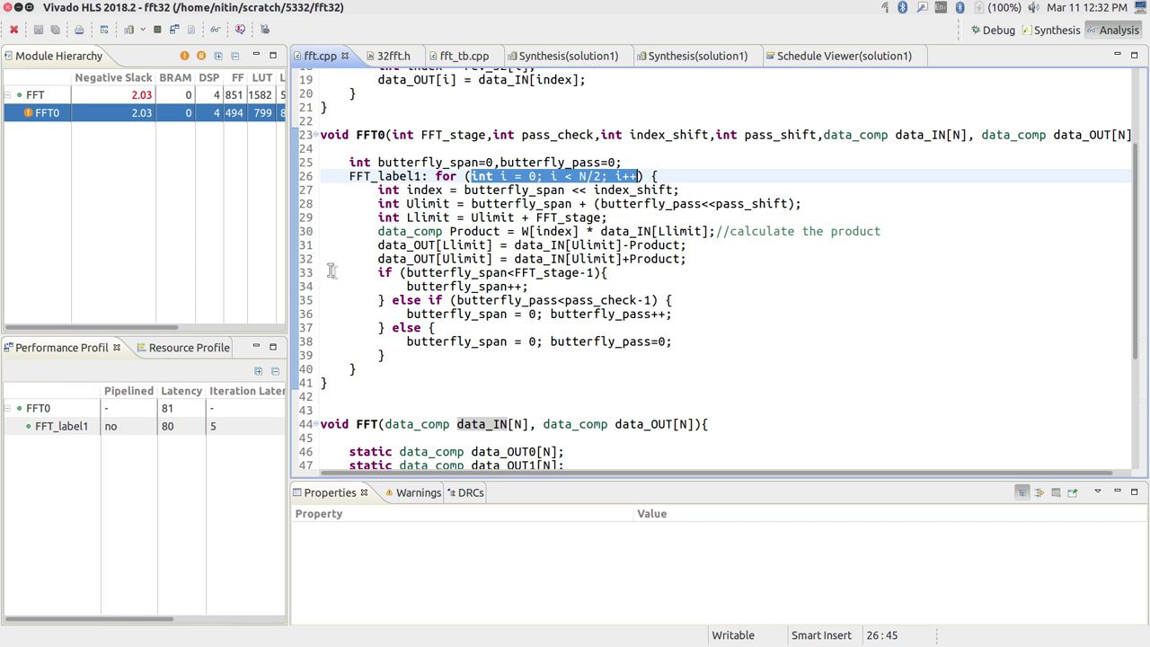
double_click(403, 272)
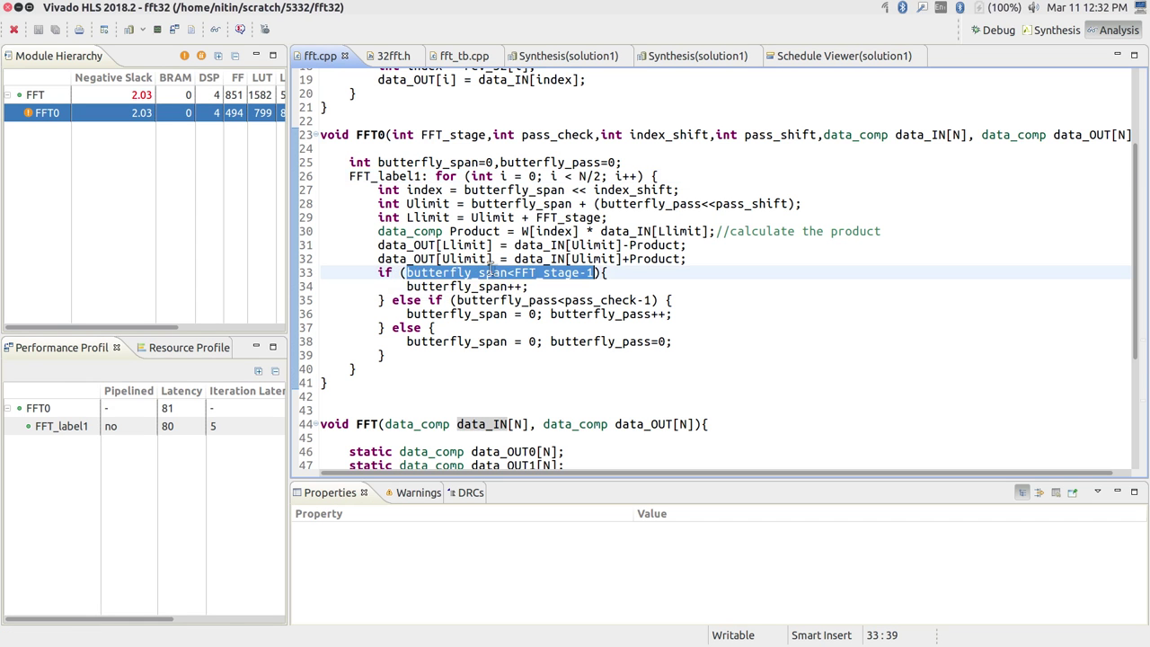
left_click(375, 273)
left_click_drag(374, 272, 618, 272)
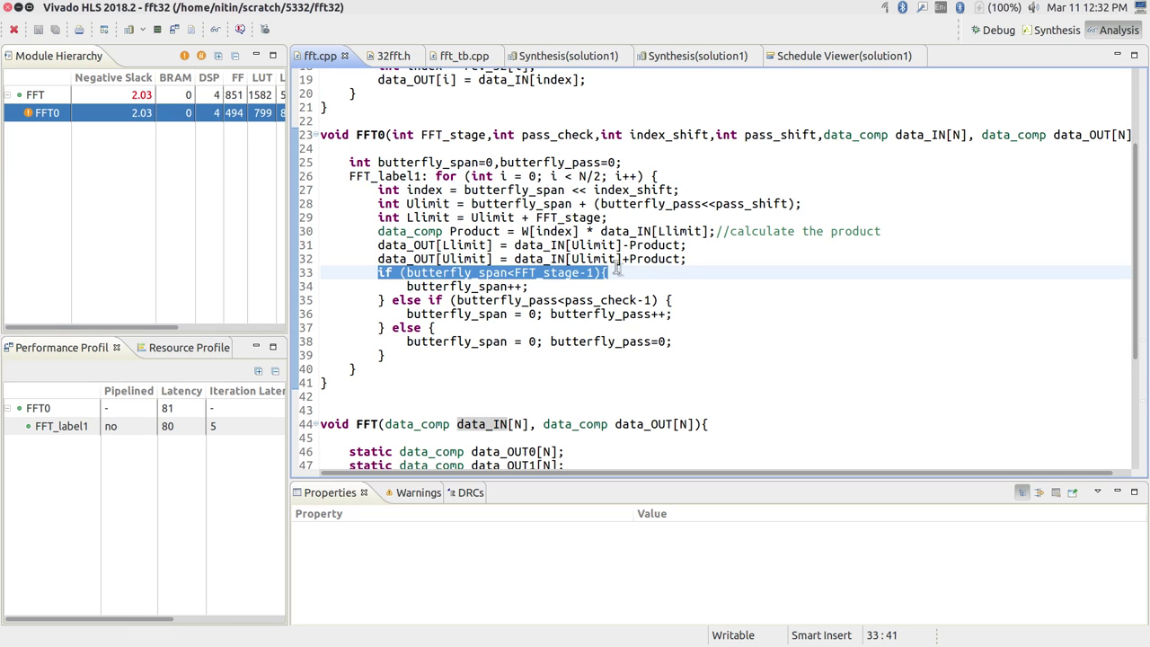
- Return to the FFT0 schedule and recheck the line number property of the tmp(+) operation
left_click(827, 55)
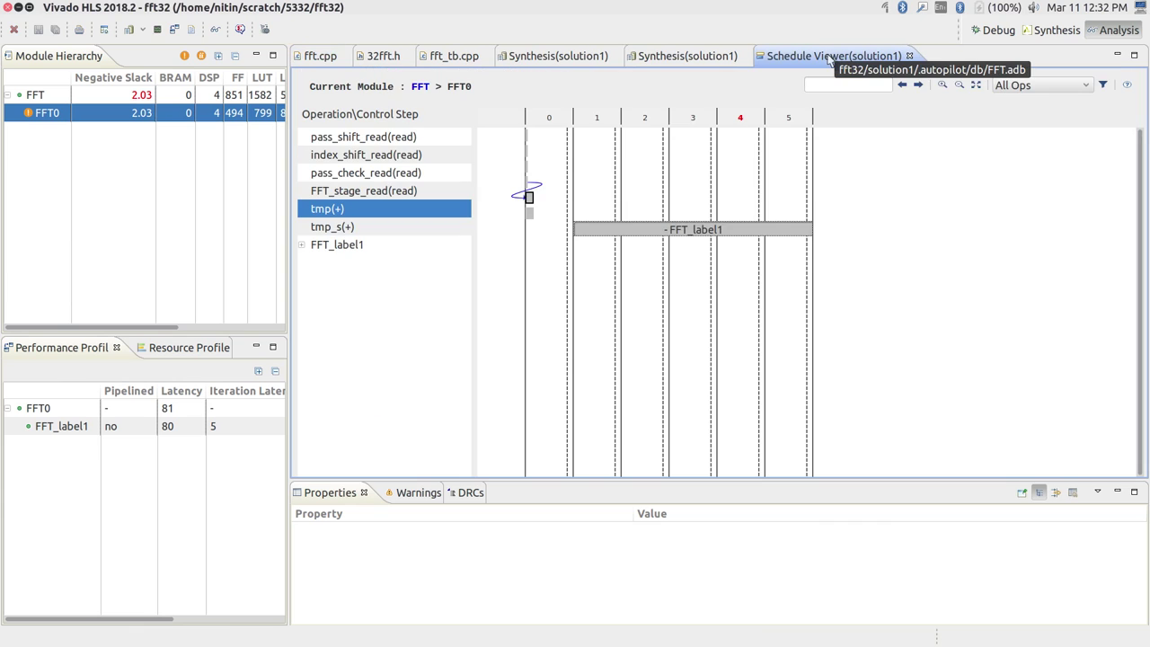
left_click(355, 205)
left_click(648, 567)
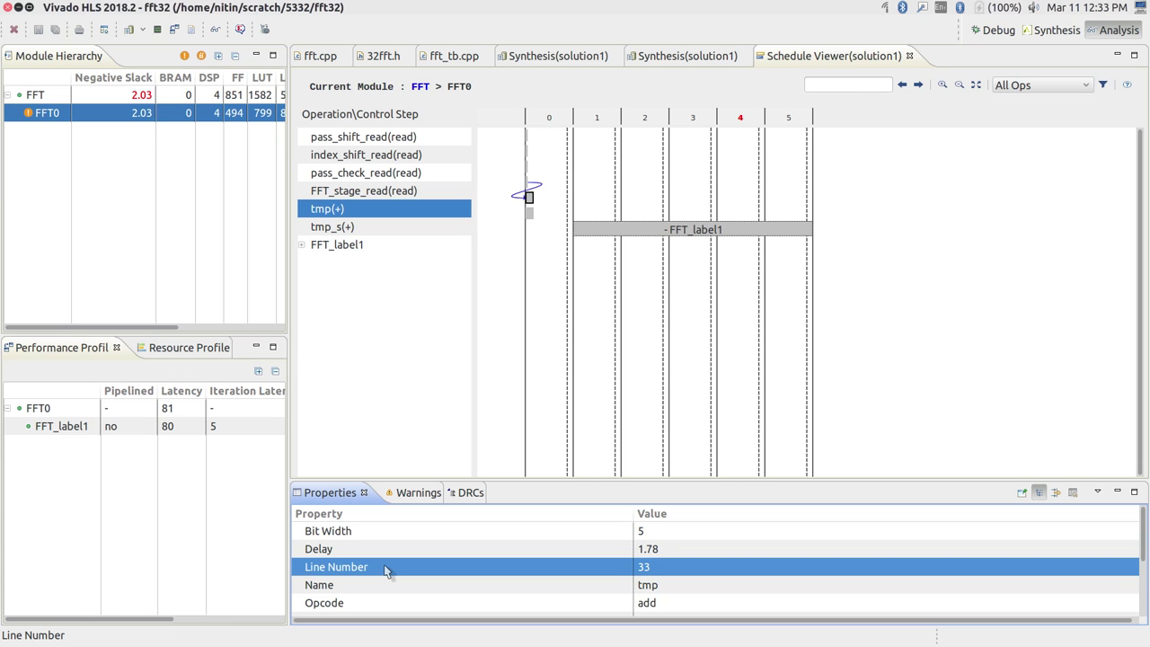
- Expand the FFT_label1 loop in the FFT0 schedule and inspect its i(phi_mux) and exitcond(icmp) operations
left_click(302, 244)
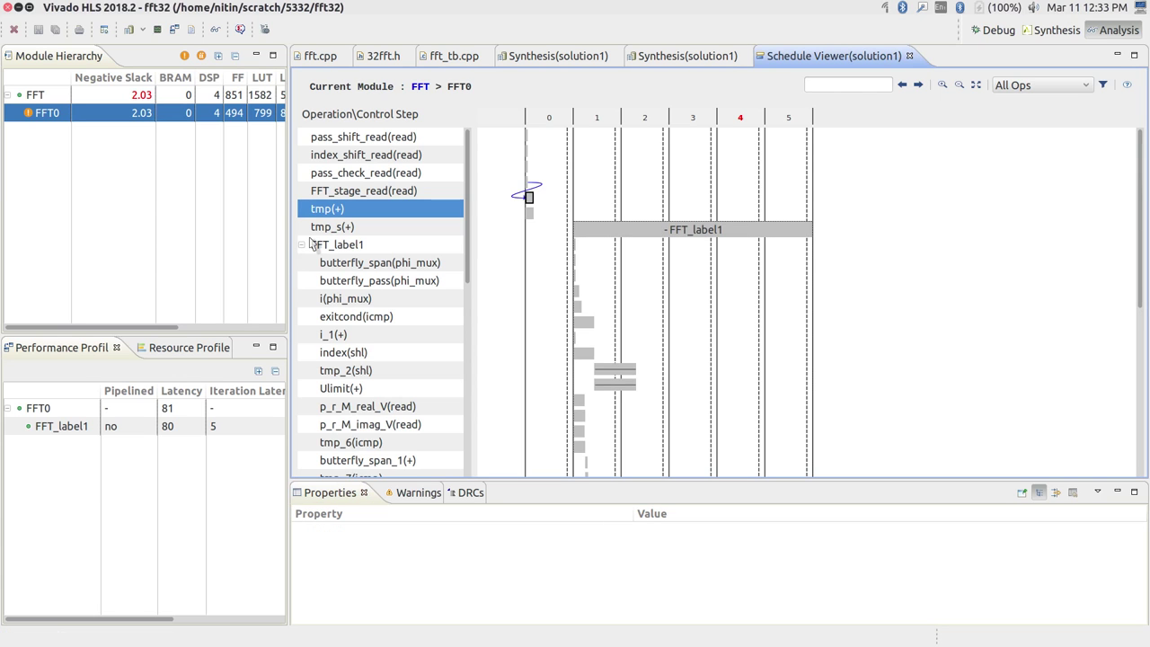
left_click(354, 299)
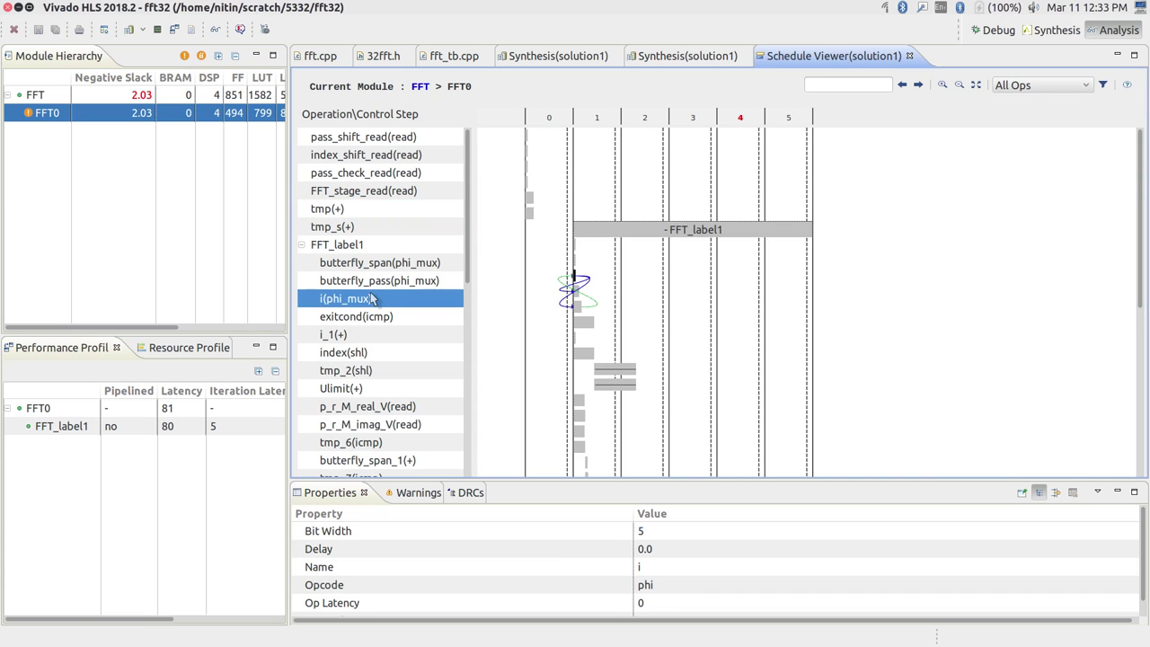
left_click(369, 316)
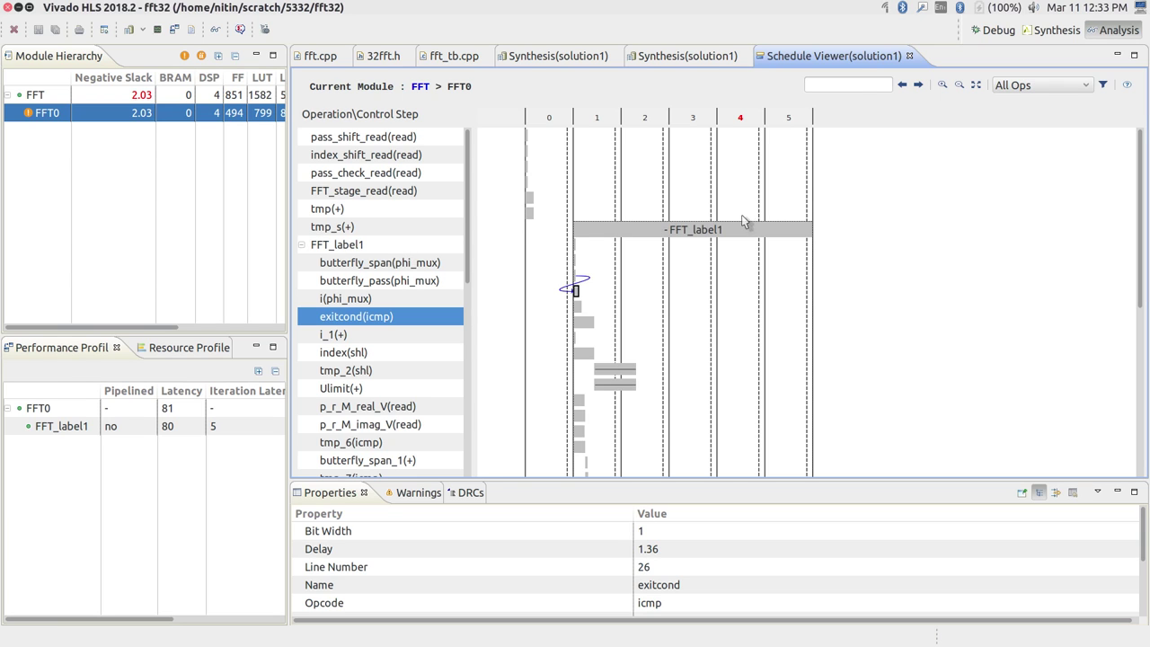
- Return to the top-level FFT schedule, inspect the second FFT0 call's properties, and briefly check fft.cpp
left_click(420, 86)
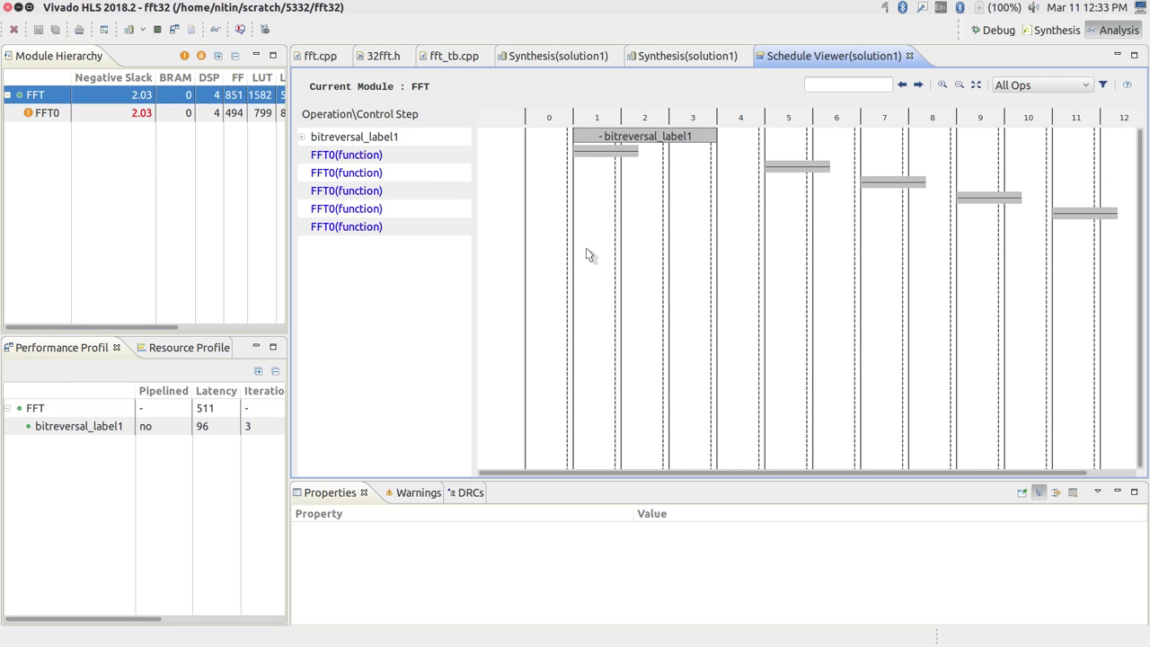
left_click(795, 167)
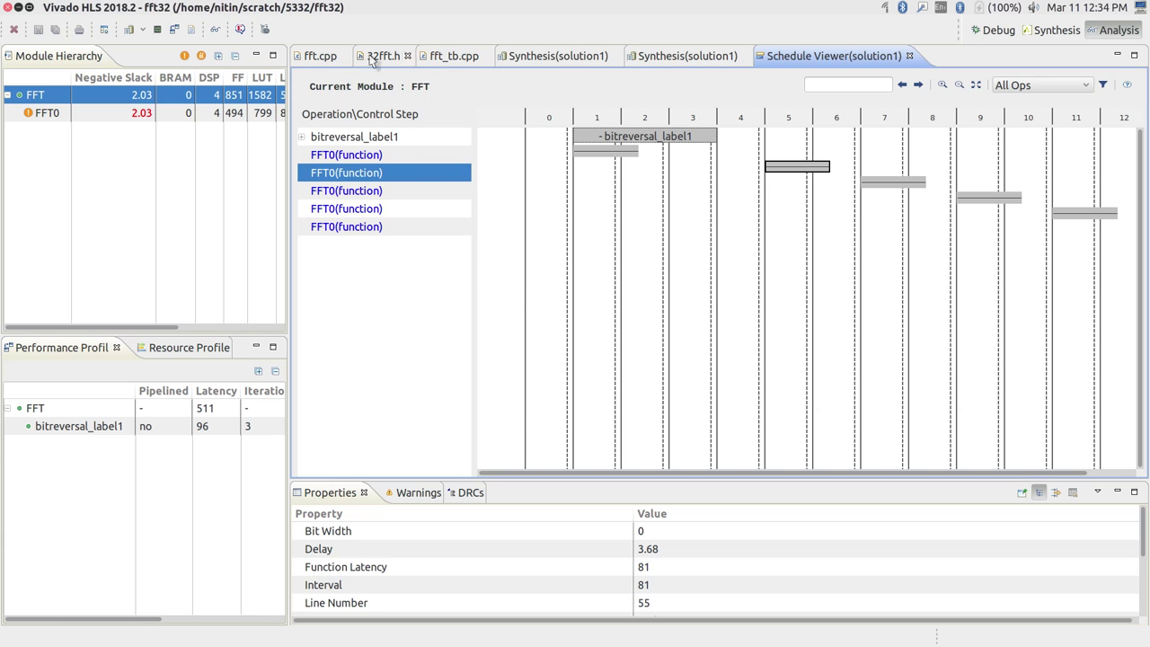
left_click(330, 59)
left_click(868, 57)
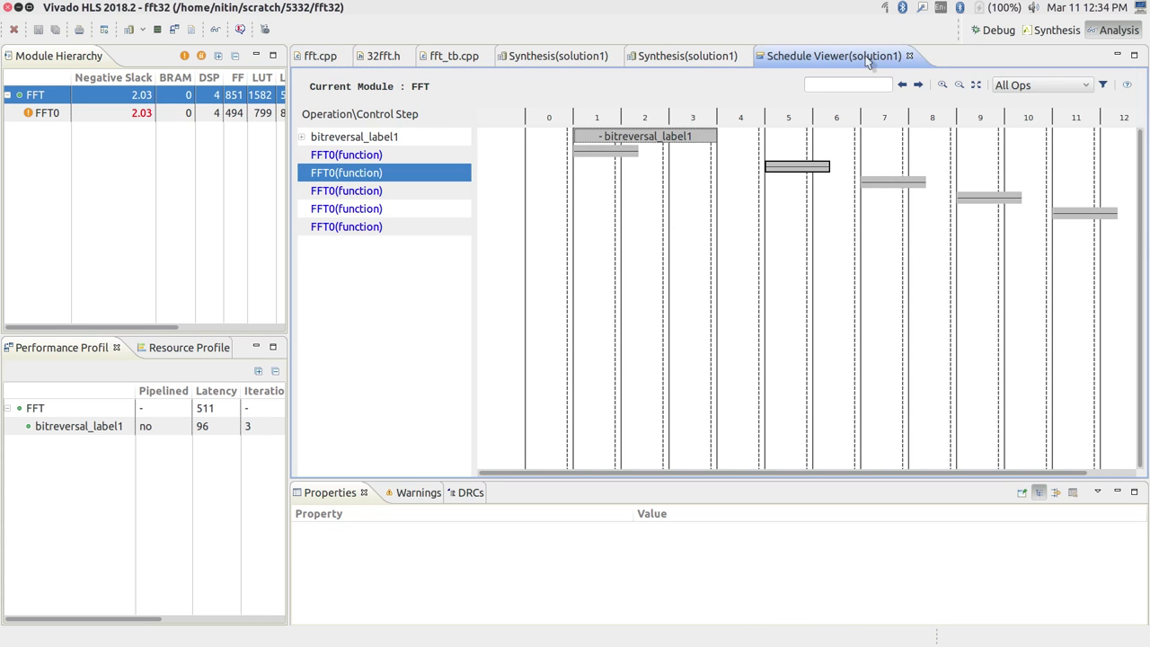
- Expand the bitreversal_label1 loop in the FFT schedule and open the schedule of the first FFT0 function
left_click(363, 139)
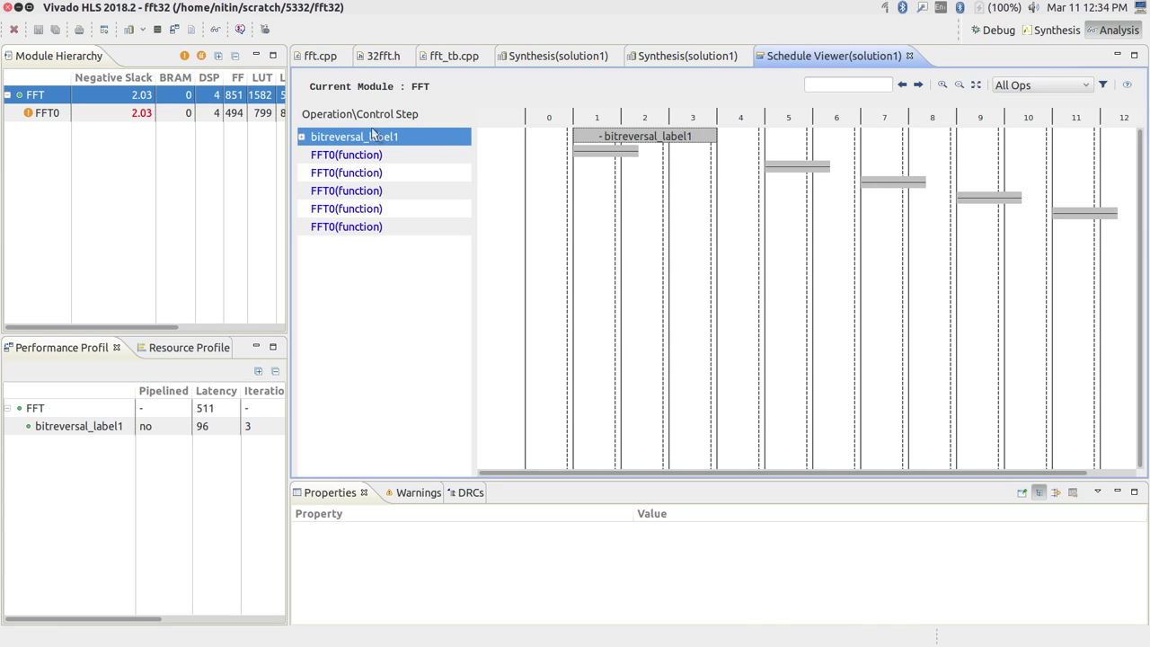
double_click(632, 139)
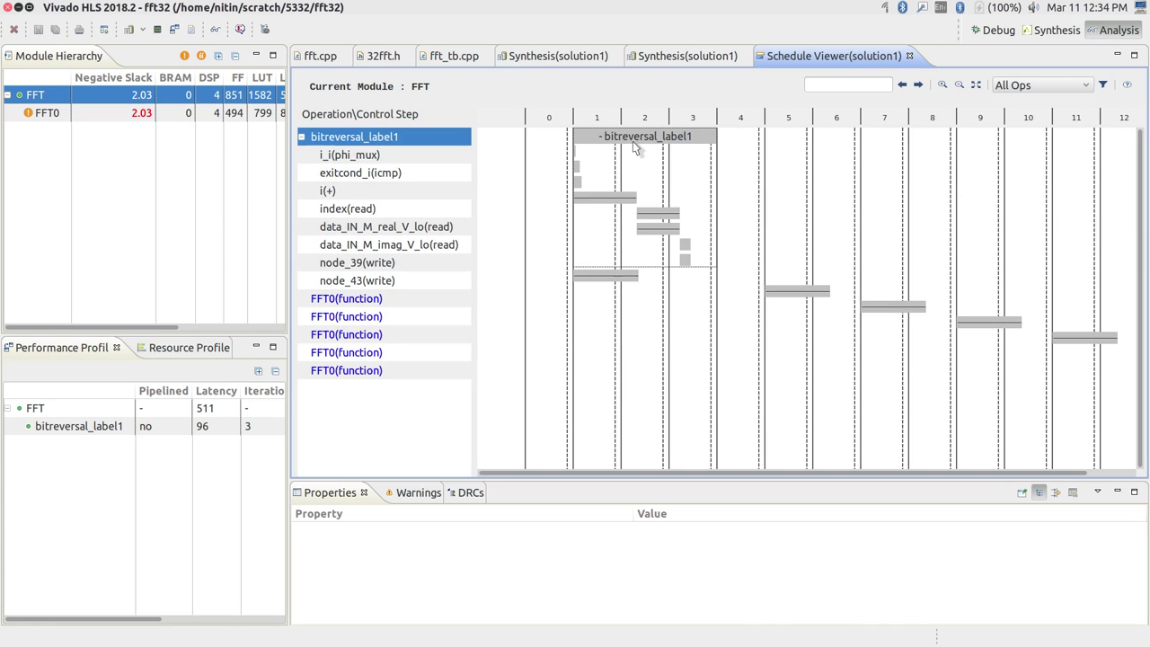
double_click(350, 305)
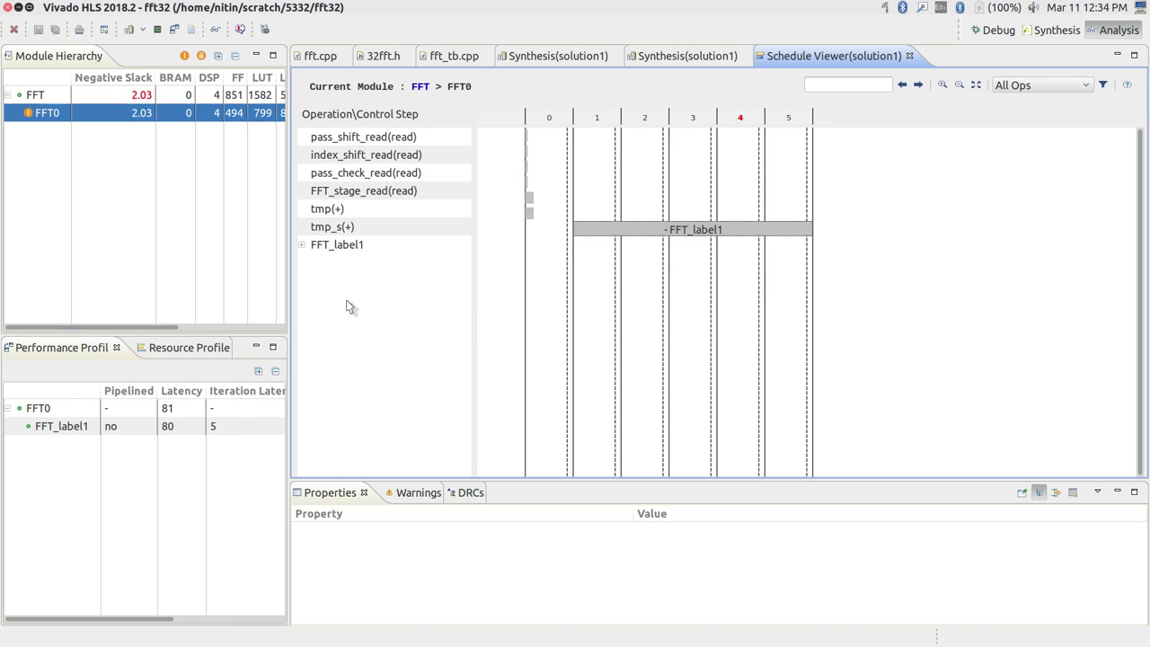
- Return to the FFT schedule and inspect the second through fifth FFT0 calls one after another
left_click(419, 86)
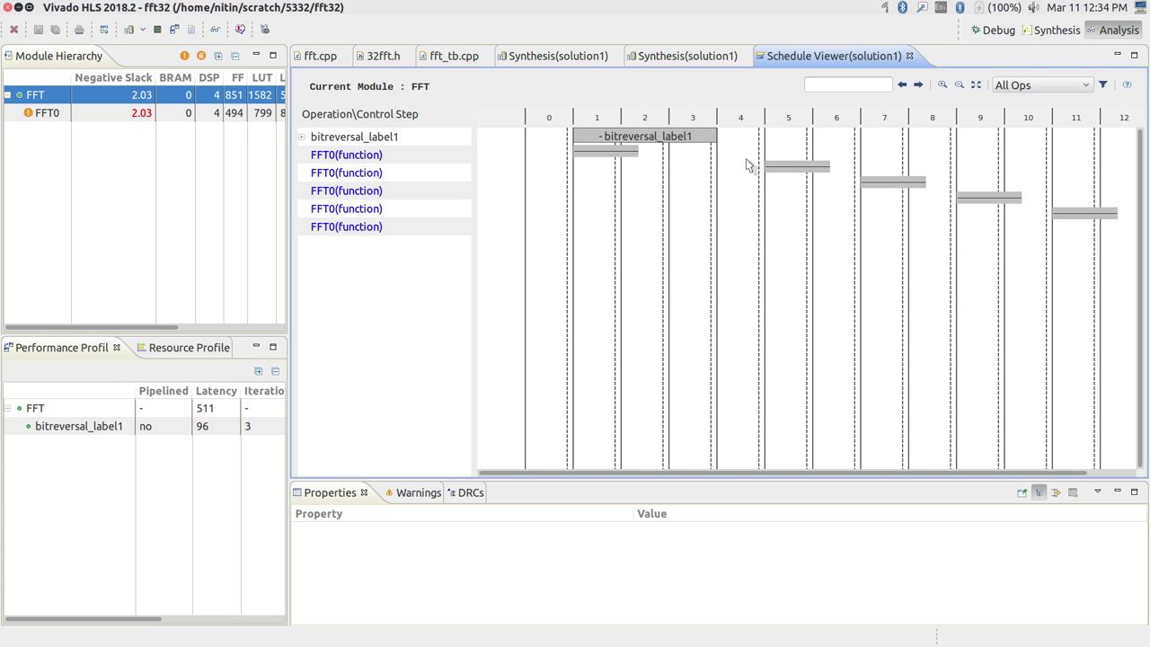
left_click(776, 168)
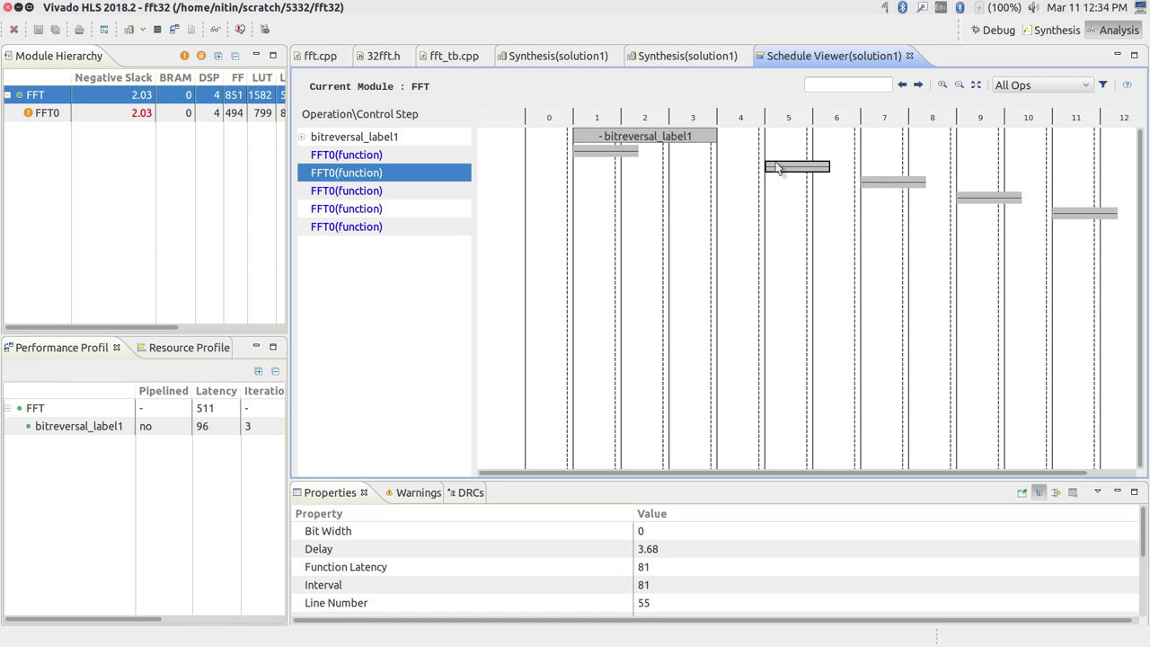
left_click(901, 183)
left_click(974, 198)
left_click(1070, 215)
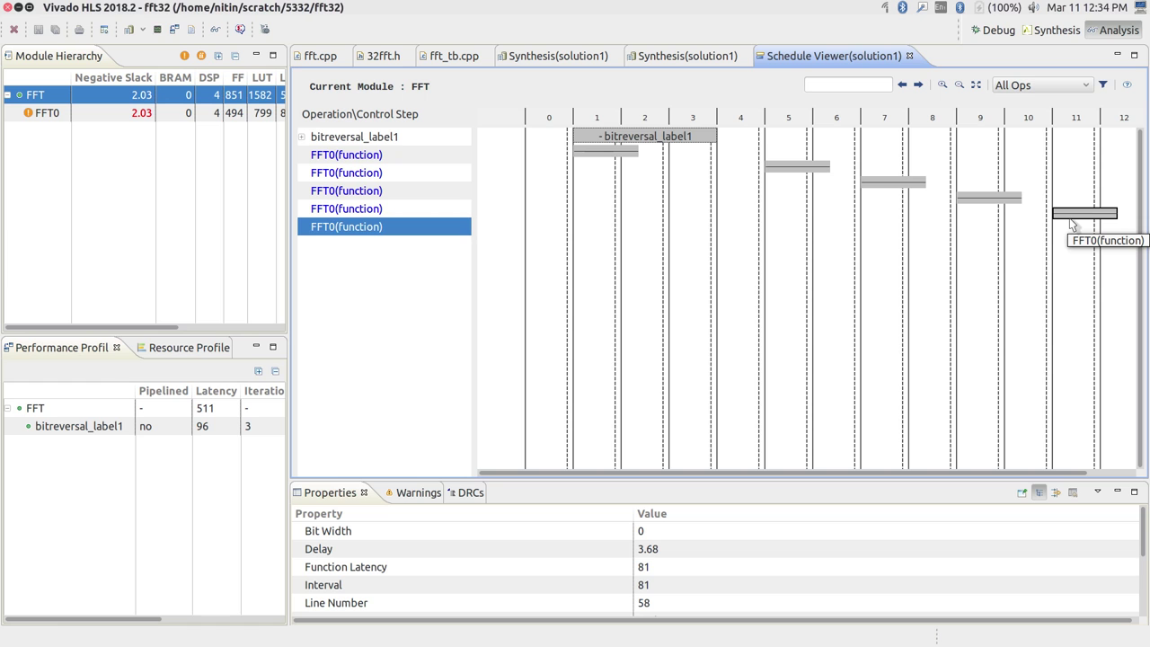
- Examine the utilization estimates in the FFT0 synthesis report, including the Instance and DSP48 details
left_click(1057, 31)
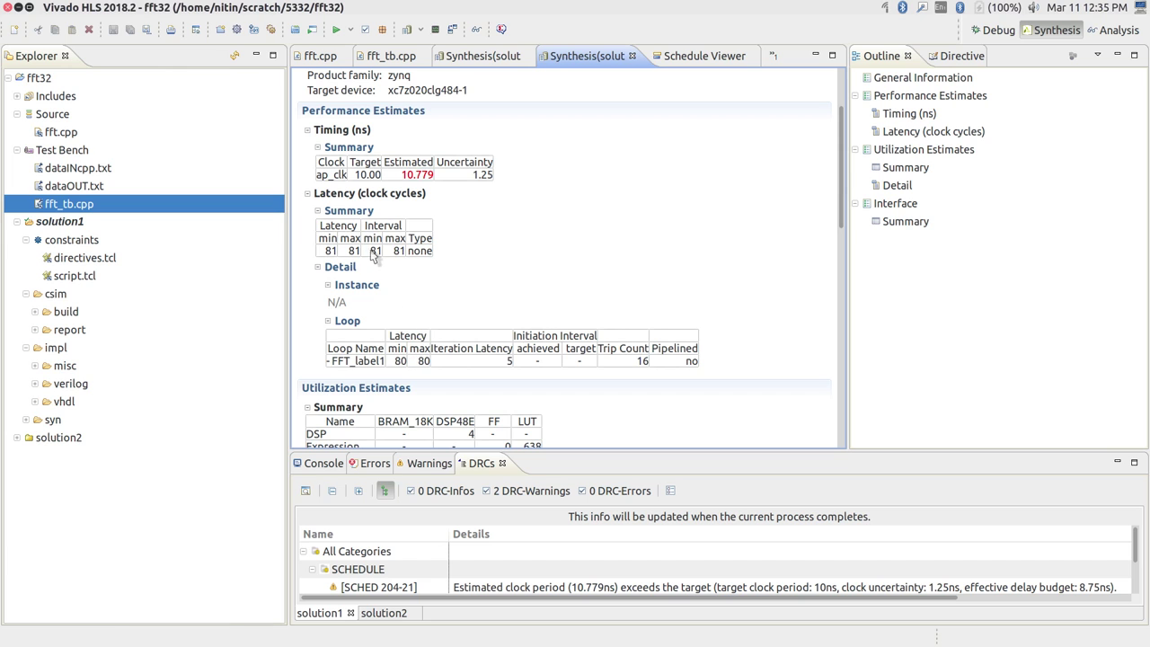
left_click_drag(836, 194, 836, 244)
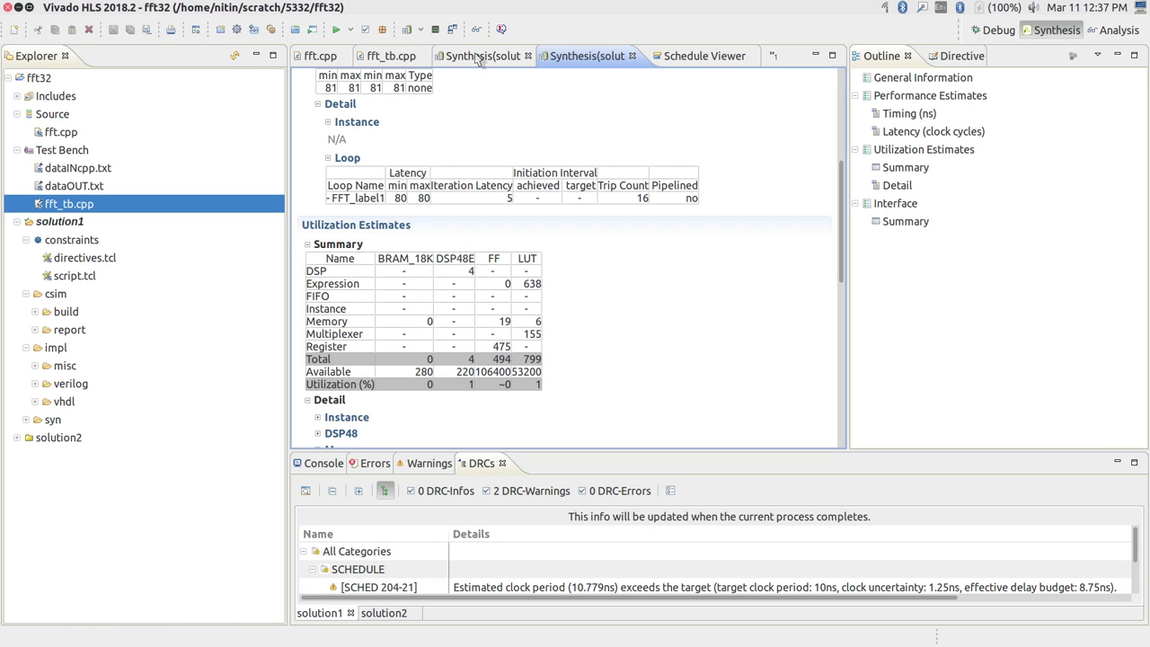
scroll(830, 231, "down", 3)
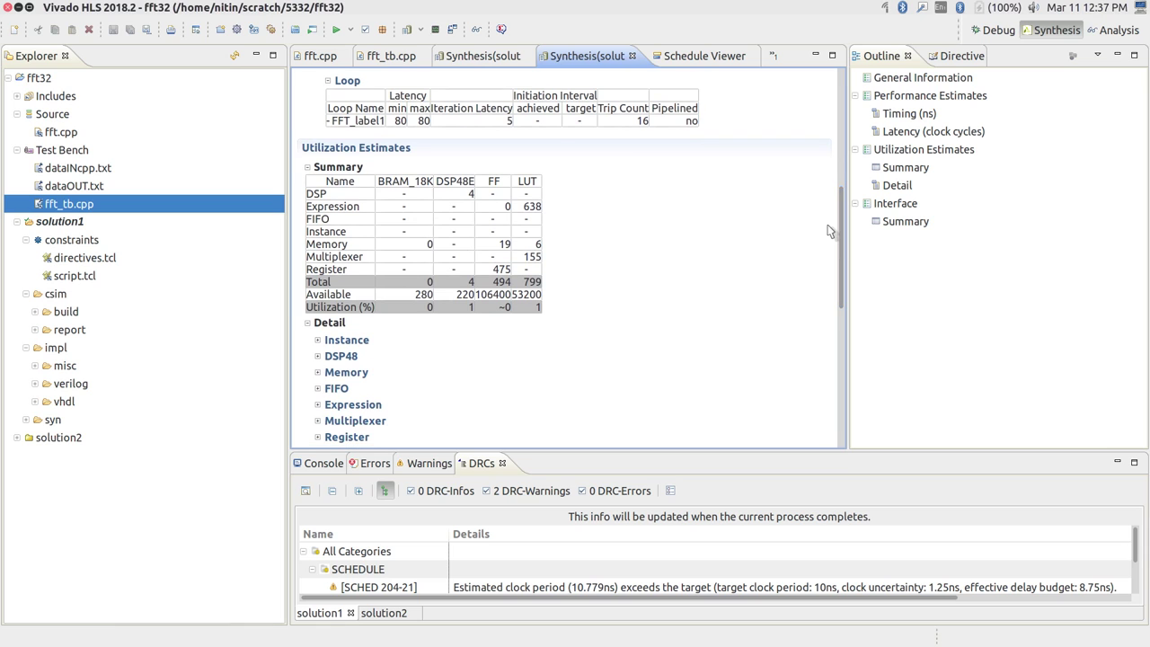
left_click(330, 337)
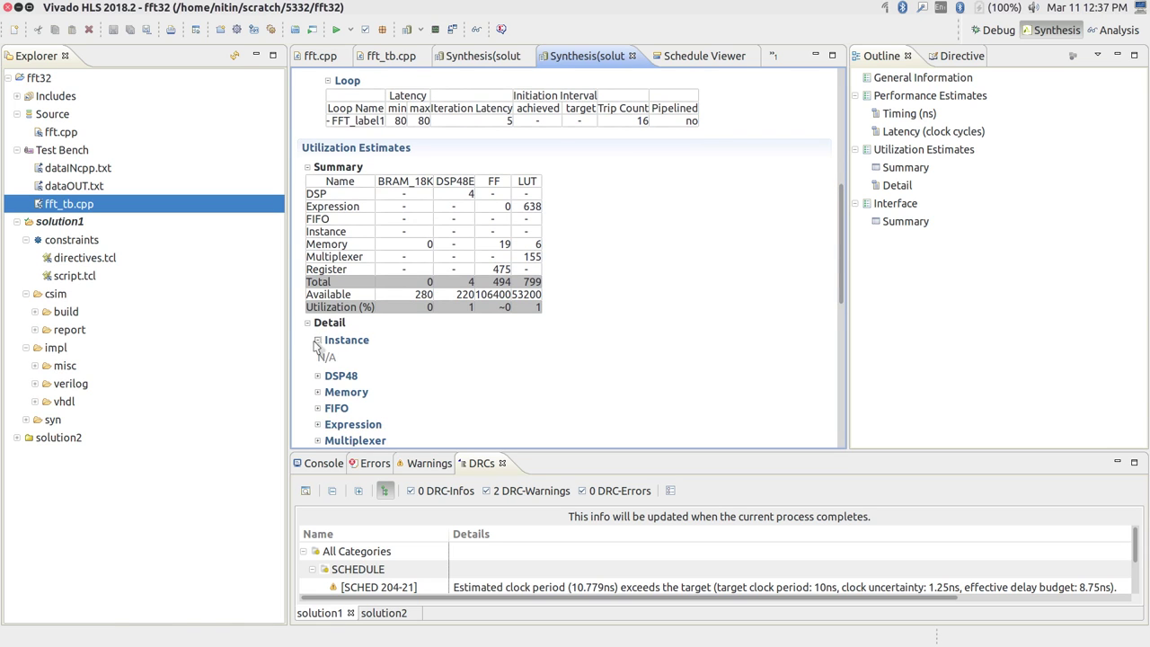
left_click(318, 341)
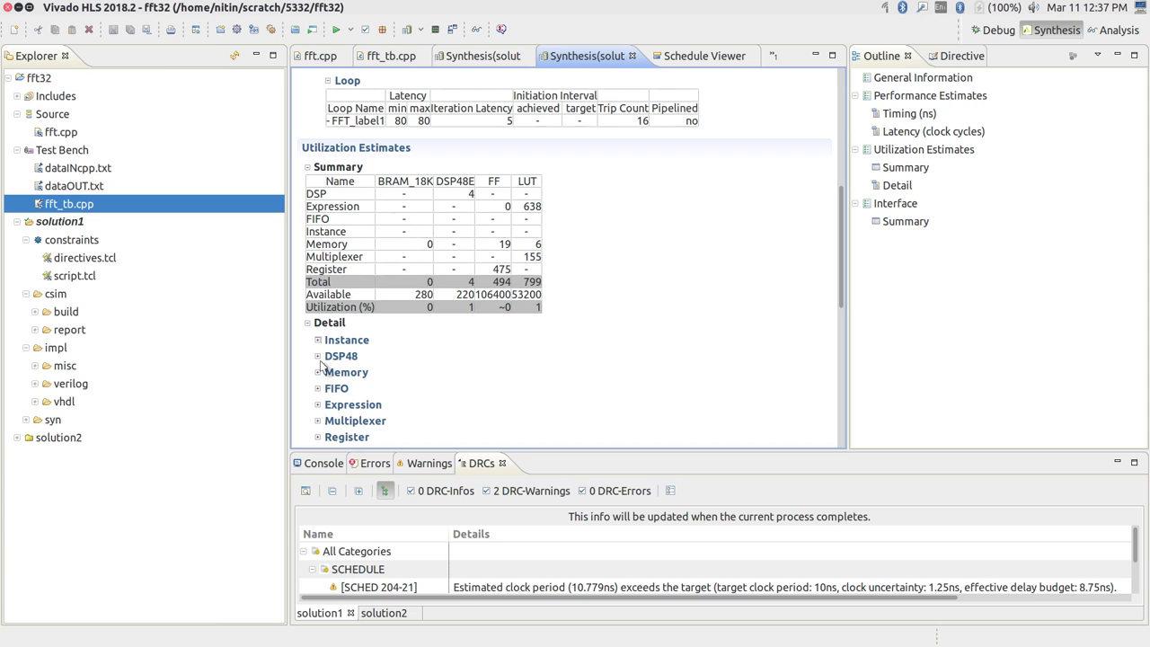
left_click(332, 352)
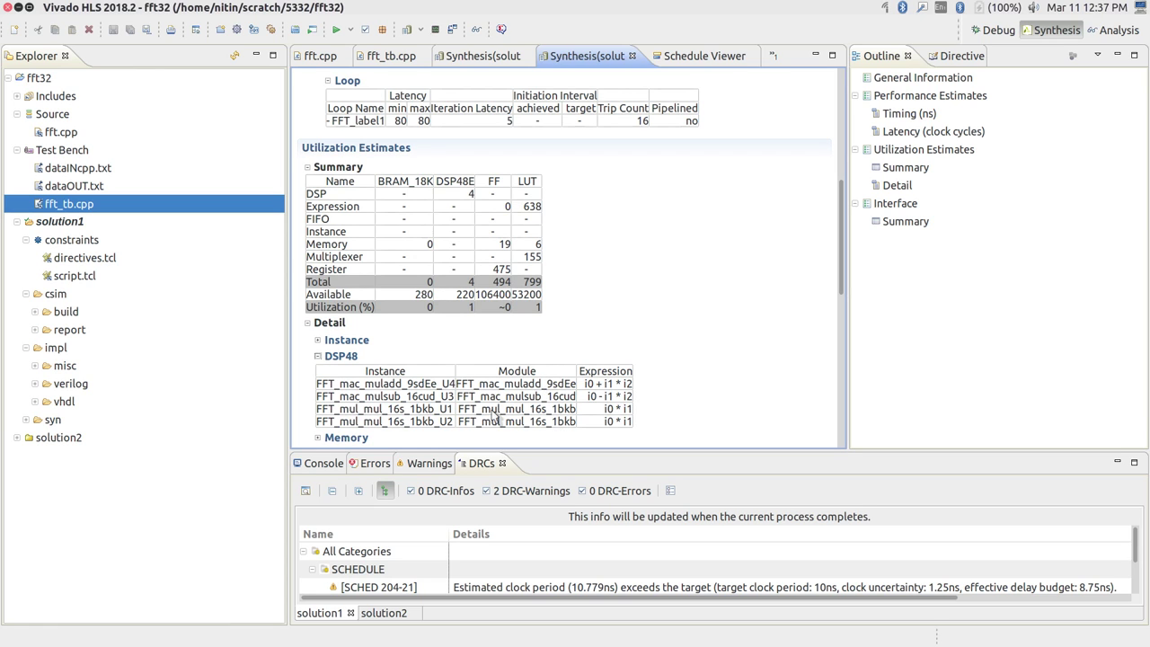
left_click(316, 357)
- Inspect the Memory and FIFO details of the FFT0 utilization estimates, collapsing each section after reading
left_click(317, 372)
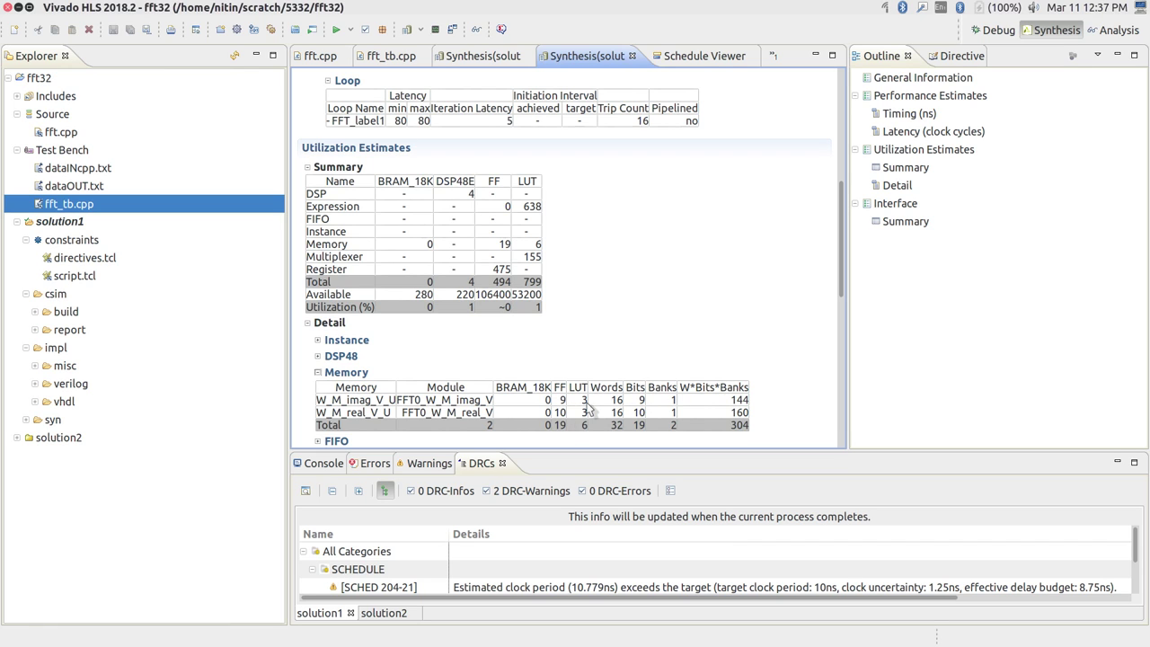
left_click(317, 372)
left_click(316, 388)
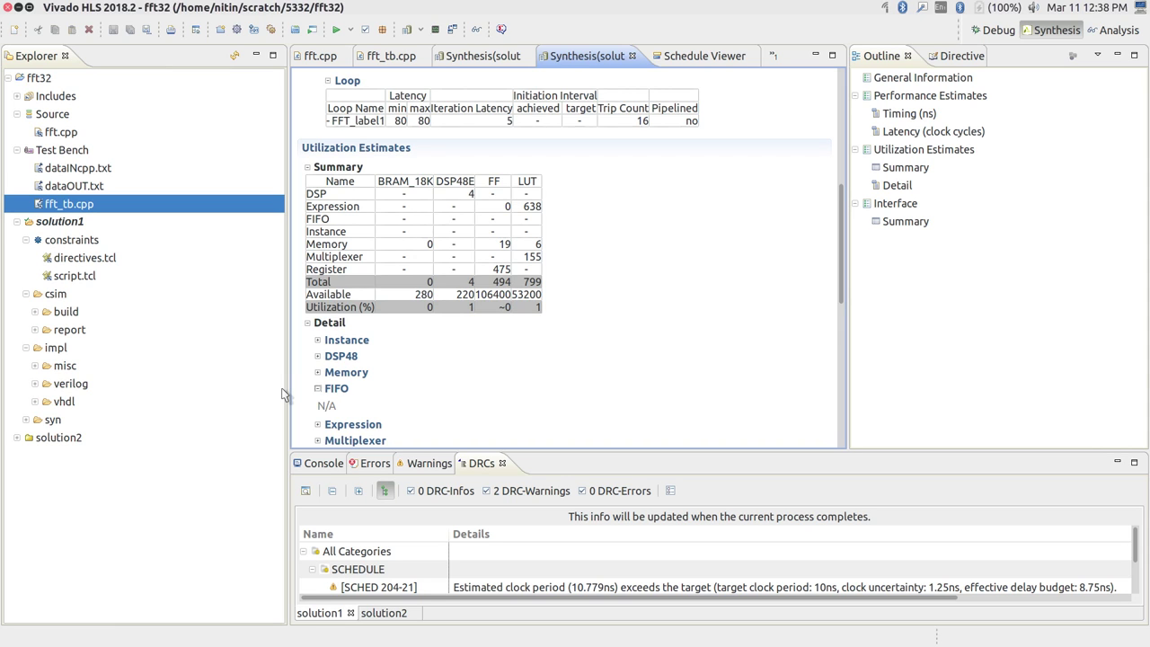
left_click(317, 388)
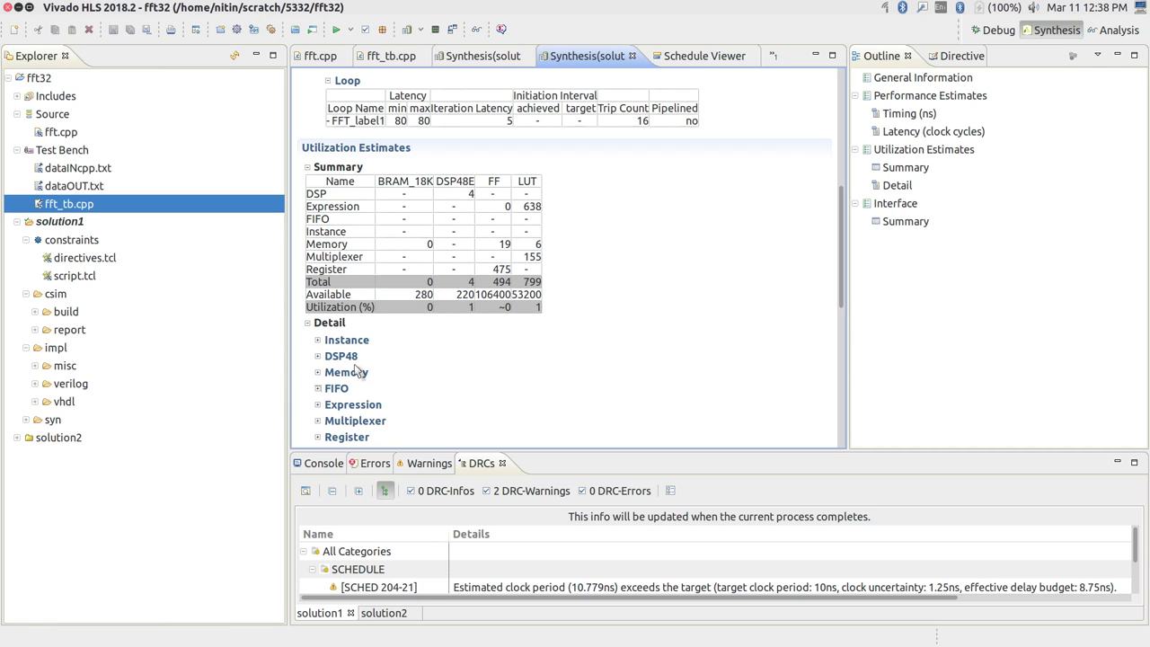
- Compare the top-level FFT synthesis report with the FFT0 report, ending on the FFT report
left_click(482, 58)
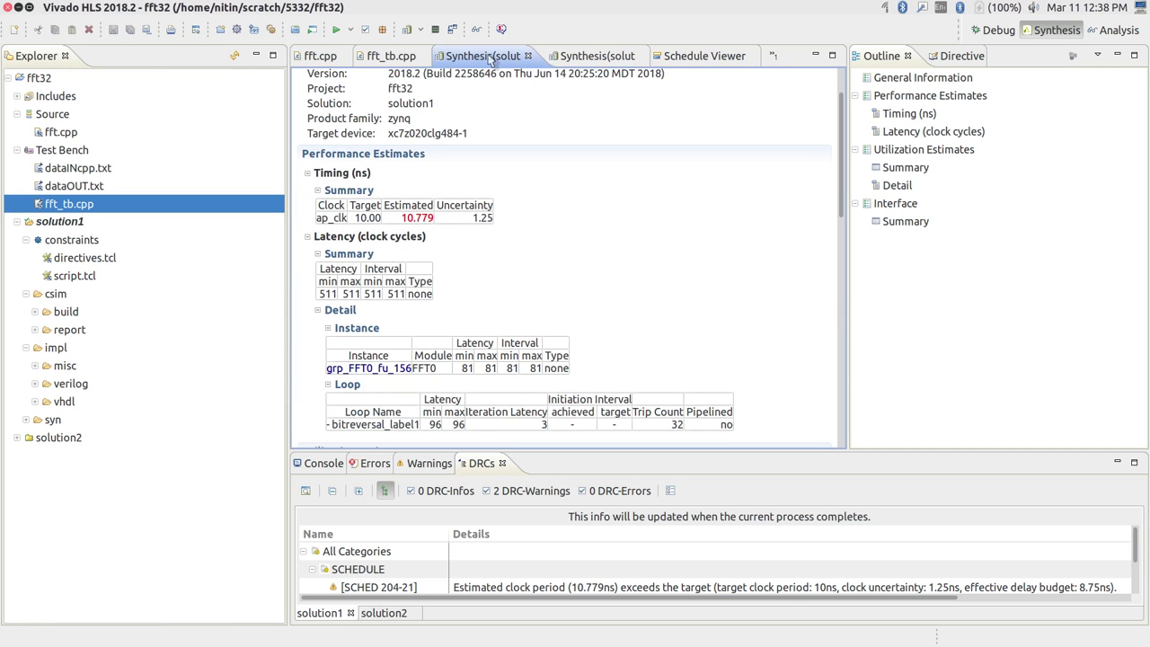
mouse_move(839, 206)
left_mouse_down()
mouse_move(839, 242)
mouse_move(831, 208)
left_mouse_up()
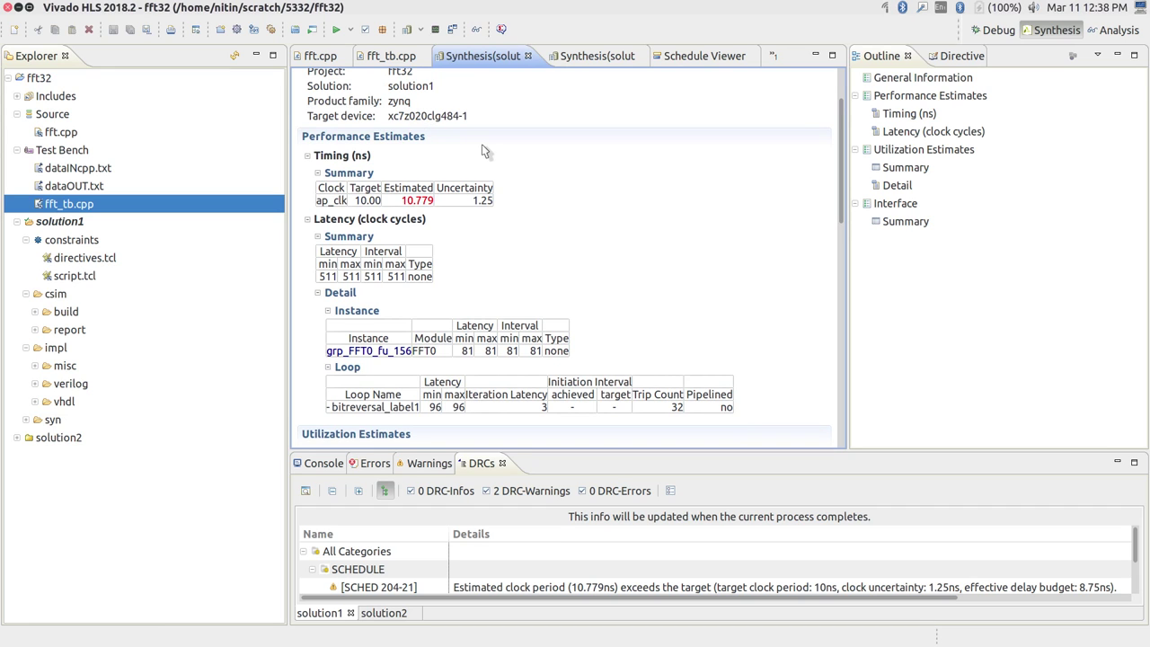
key("ctrl+Page_Down")
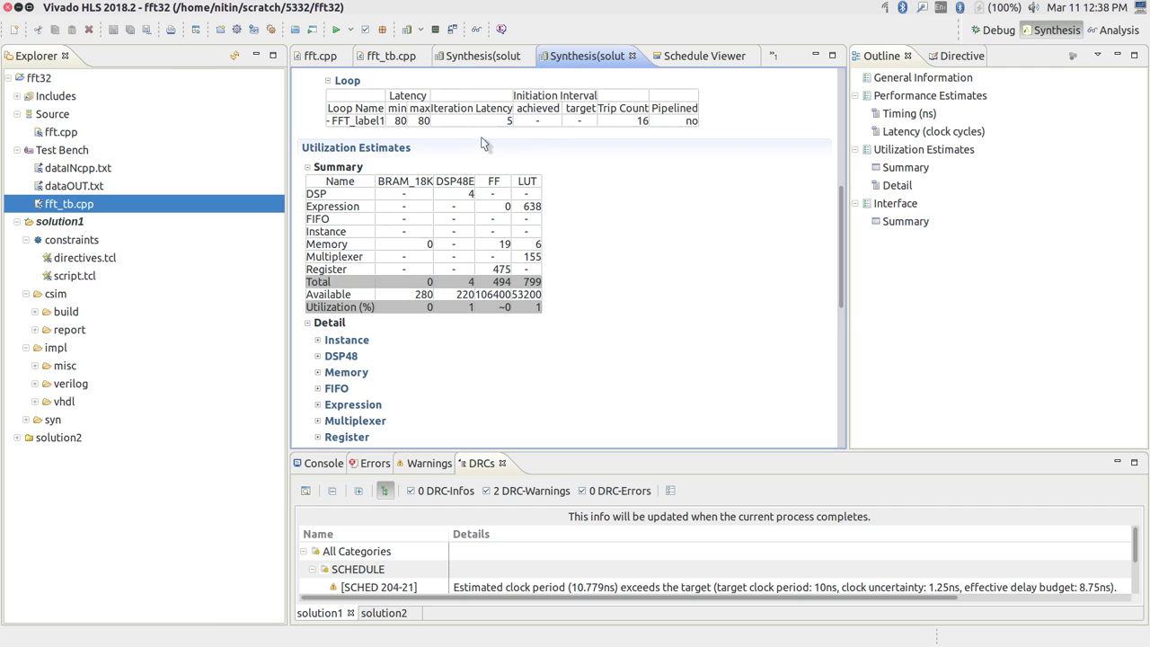
left_click(490, 59)
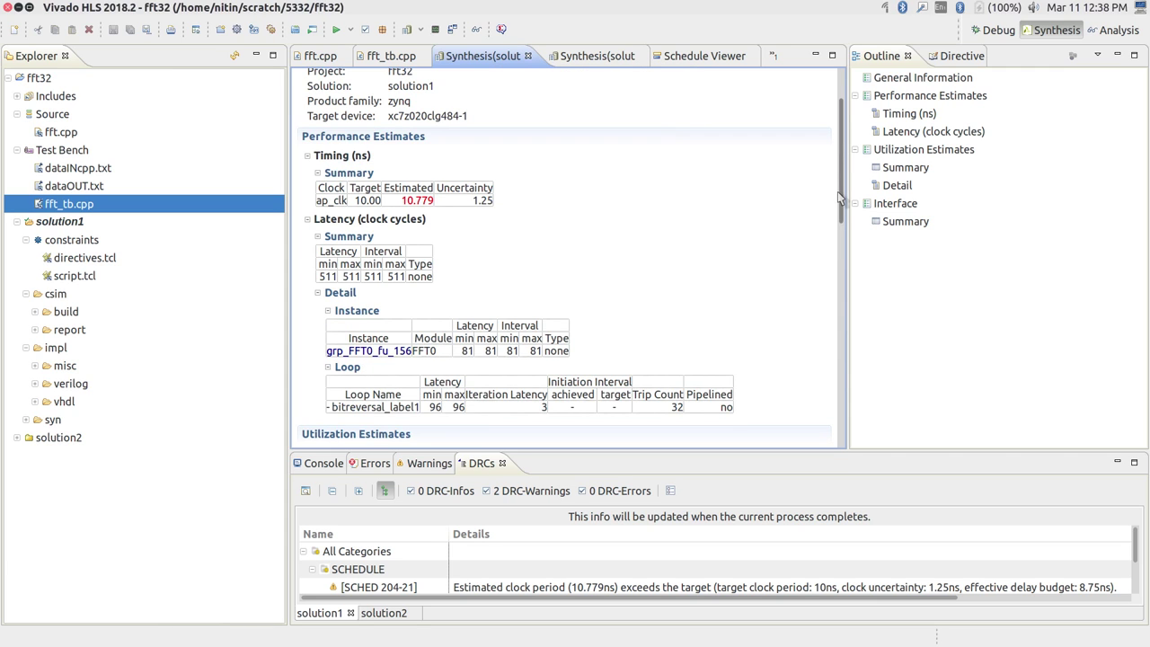
- Examine the utilization summary and the Interface port summary in the FFT synthesis report
scroll(835, 256, "down", 3)
scroll(835, 256, "down", 1)
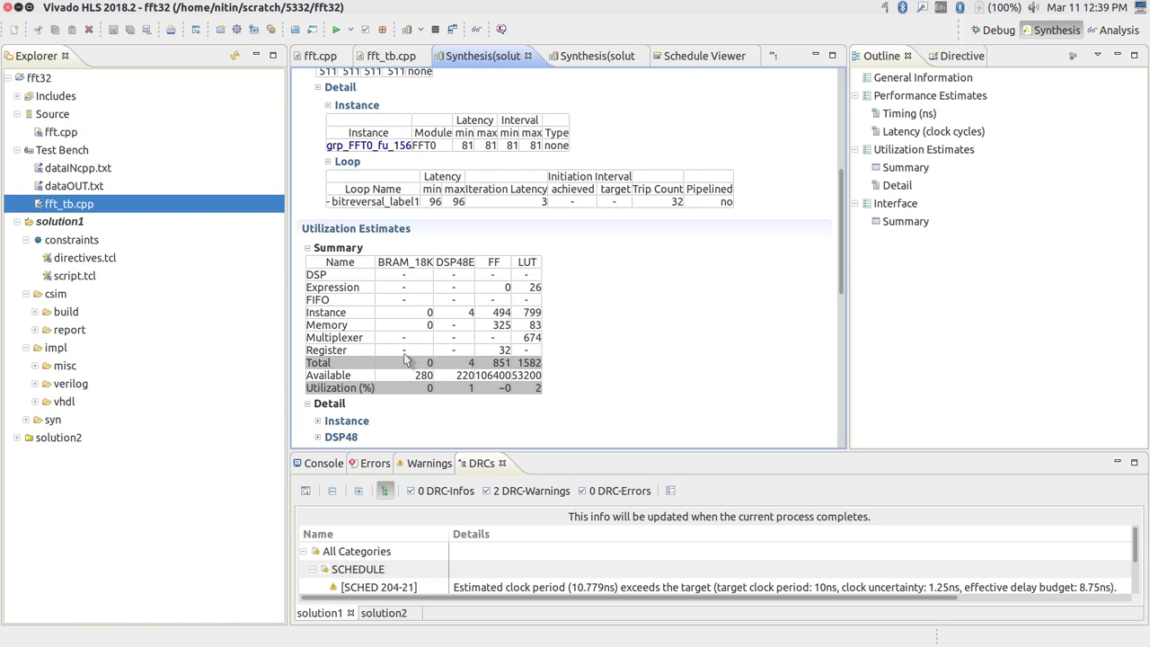
left_click_drag(839, 248, 838, 382)
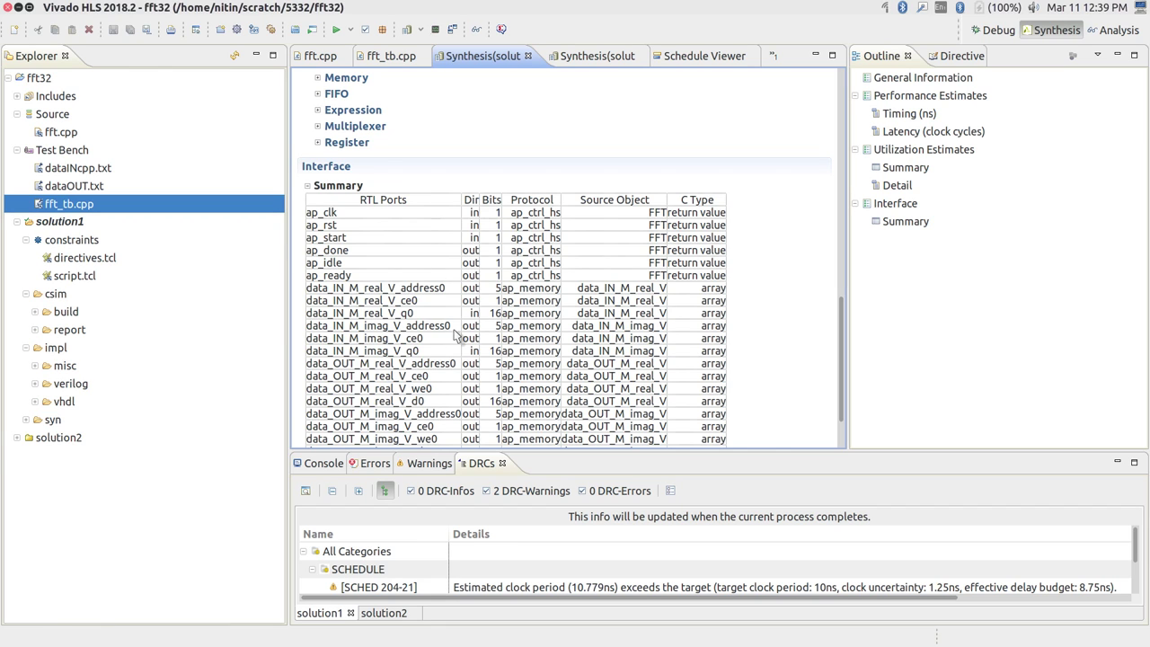
left_click_drag(835, 345, 839, 354)
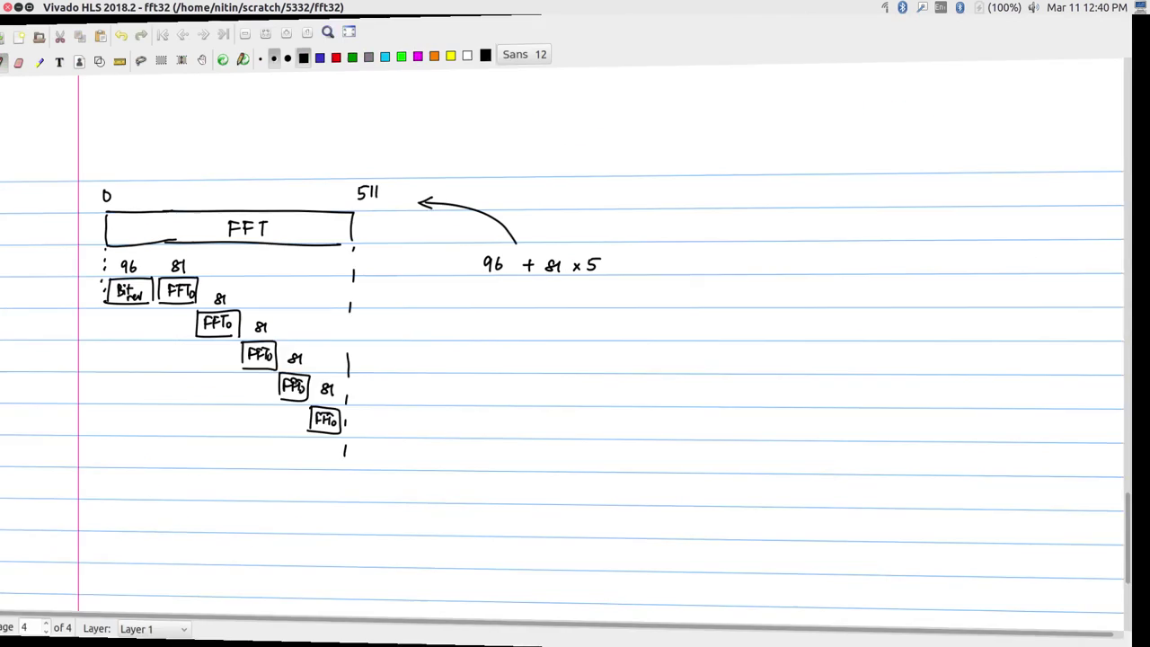
- Switch to Xournal, add a fifth page, and draw a tall rectangle representing the FFT block
left_click(63, 632)
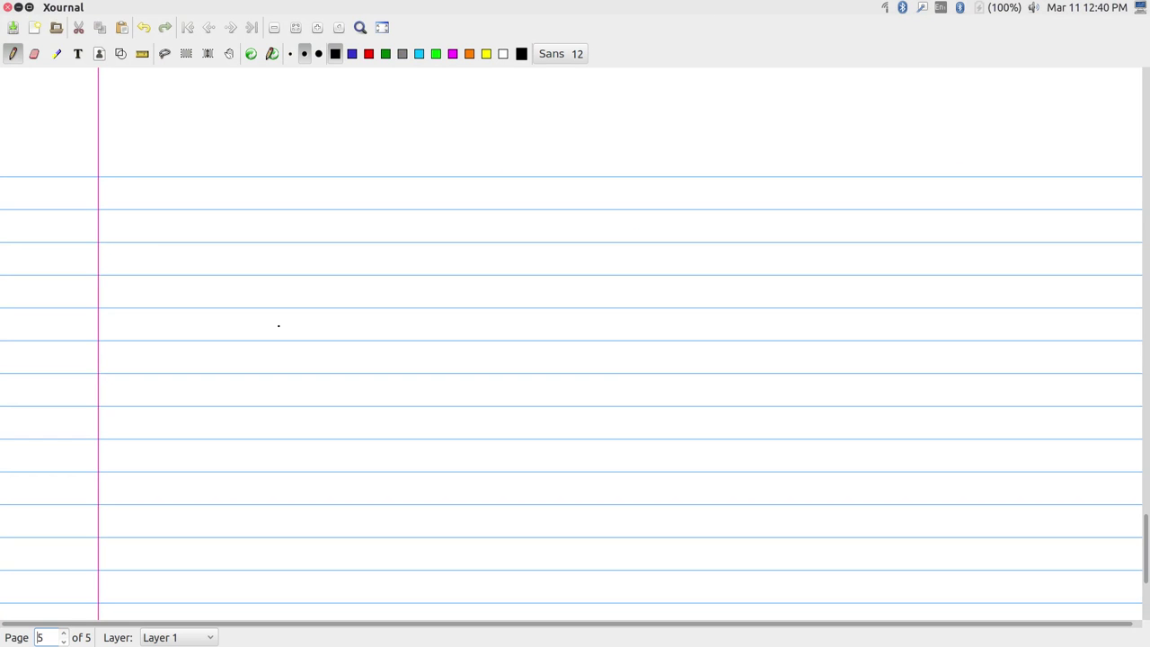
left_click_drag(305, 197, 295, 497)
mouse_move(304, 193)
left_mouse_down()
mouse_move(526, 188)
mouse_move(504, 479)
left_mouse_up()
mouse_move(295, 499)
left_mouse_down()
mouse_move(498, 505)
mouse_move(507, 474)
left_mouse_up()
- Draw an input arrow into the upper left side of the block and label it ap_clk
left_click_drag(221, 217, 297, 224)
mouse_move(171, 204)
left_mouse_down()
mouse_move(176, 223)
mouse_move(177, 212)
left_mouse_up()
left_click_drag(184, 209, 198, 212)
left_click_drag(206, 198, 211, 212)
left_click_drag(218, 203, 219, 212)
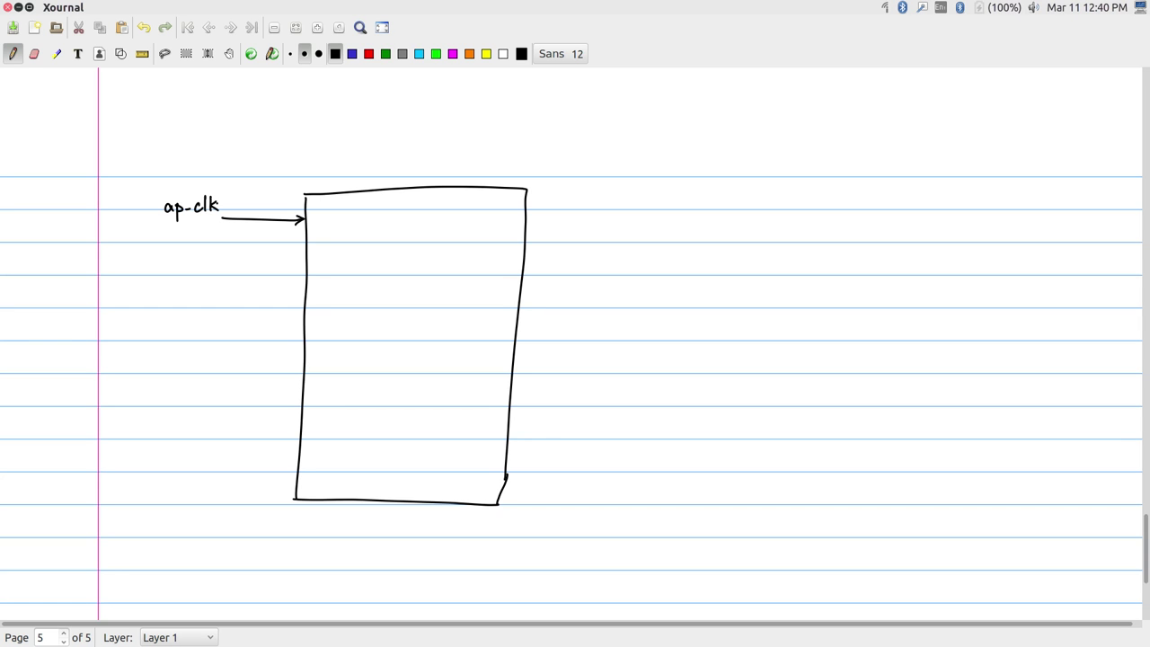
- Check the FFT report's interface ports in Vivado HLS, and add input arrows labelled ap_rst and ap_start to the block in Xournal
key("alt+Tab")
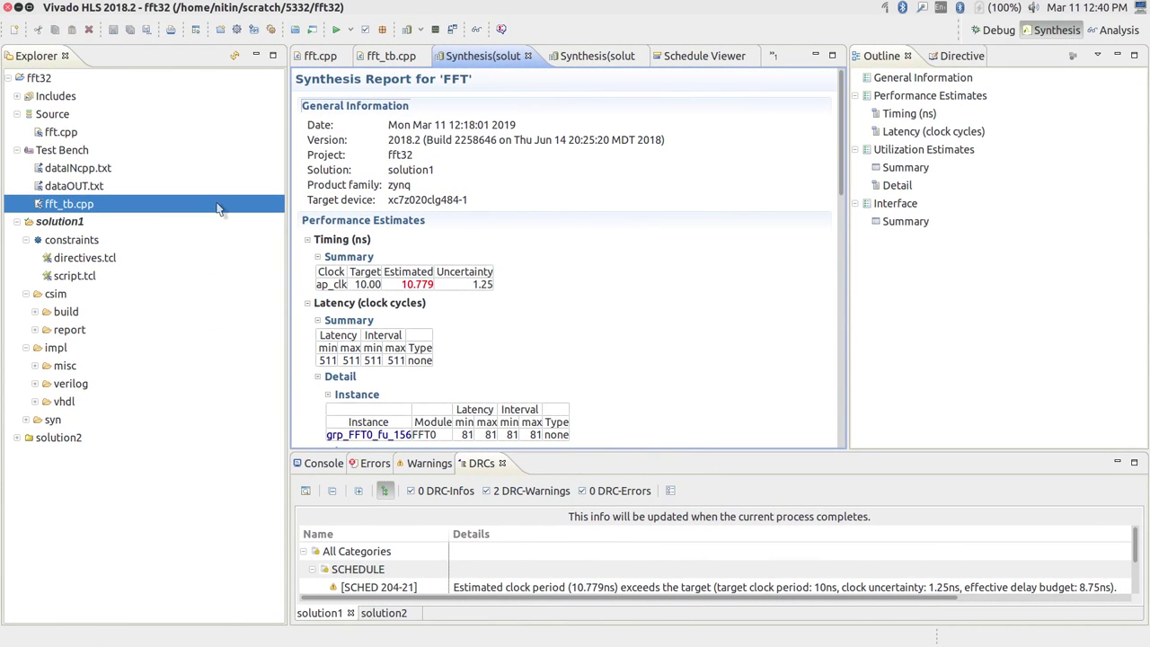
left_click_drag(843, 167, 846, 377)
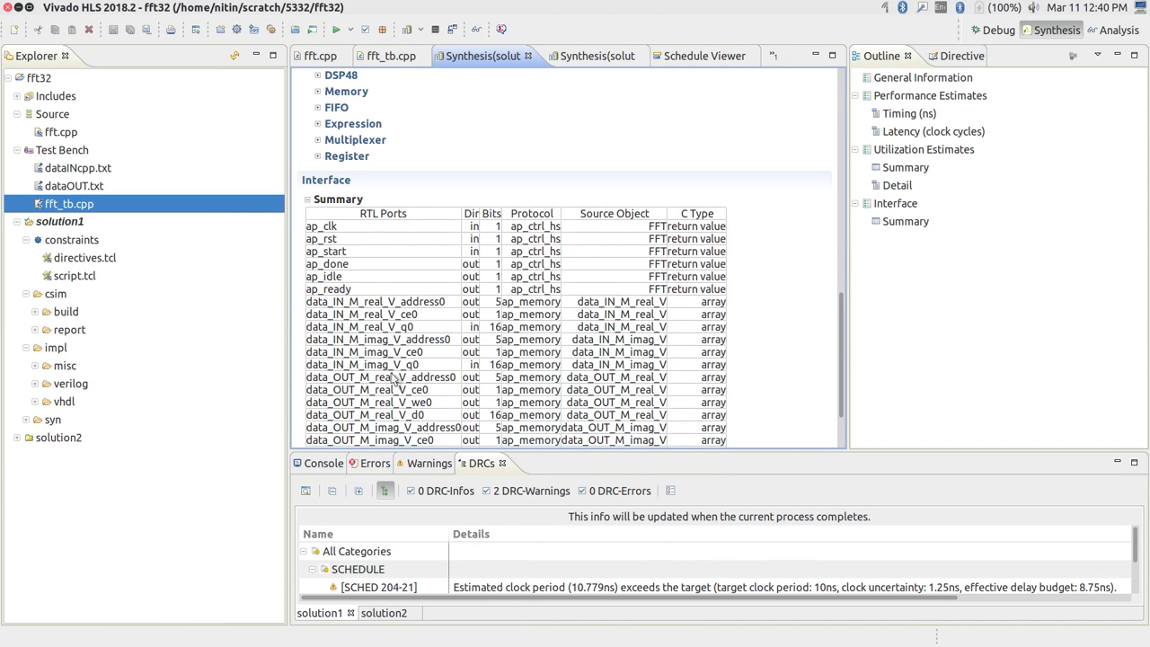
key("alt+Tab")
left_click_drag(221, 251, 296, 257)
mouse_move(173, 245)
left_mouse_down()
mouse_move(176, 258)
mouse_move(217, 241)
mouse_move(303, 278)
mouse_move(296, 285)
left_mouse_up()
left_click_drag(155, 275, 160, 295)
left_click_drag(165, 279, 184, 283)
left_click_drag(180, 274, 185, 274)
left_click_drag(186, 282, 193, 282)
left_click_drag(196, 282, 204, 282)
left_click_drag(199, 274, 208, 273)
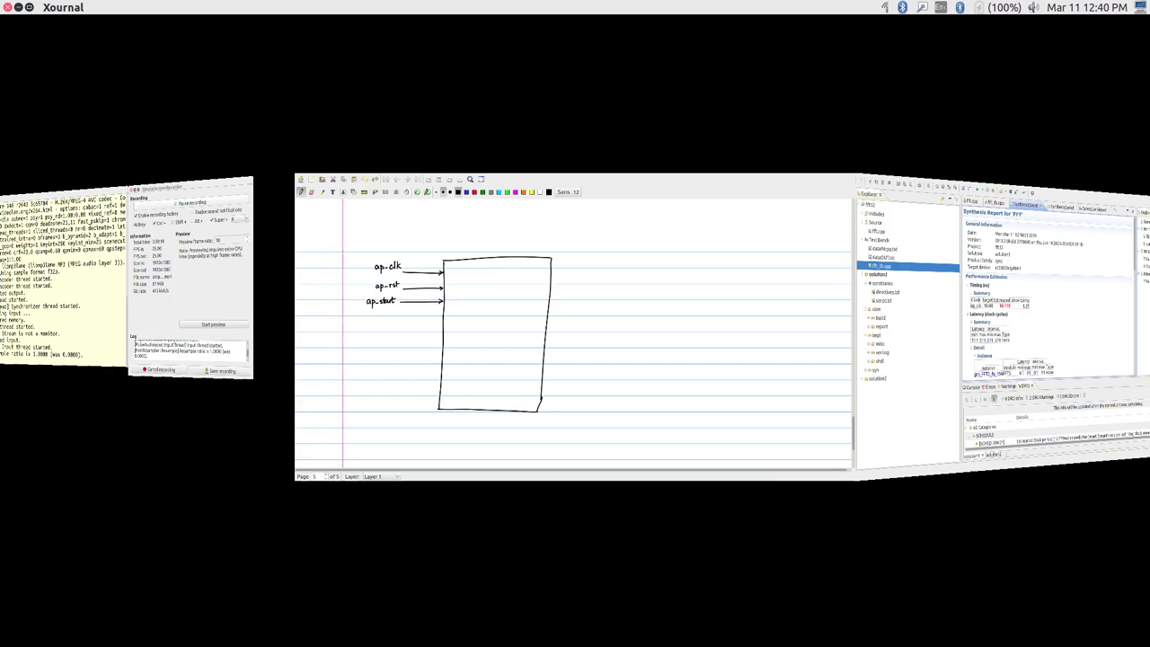
- Switch to Vivado HLS and examine the RTL ports in the FFT report's Interface summary
key("ctrl+alt+Right")
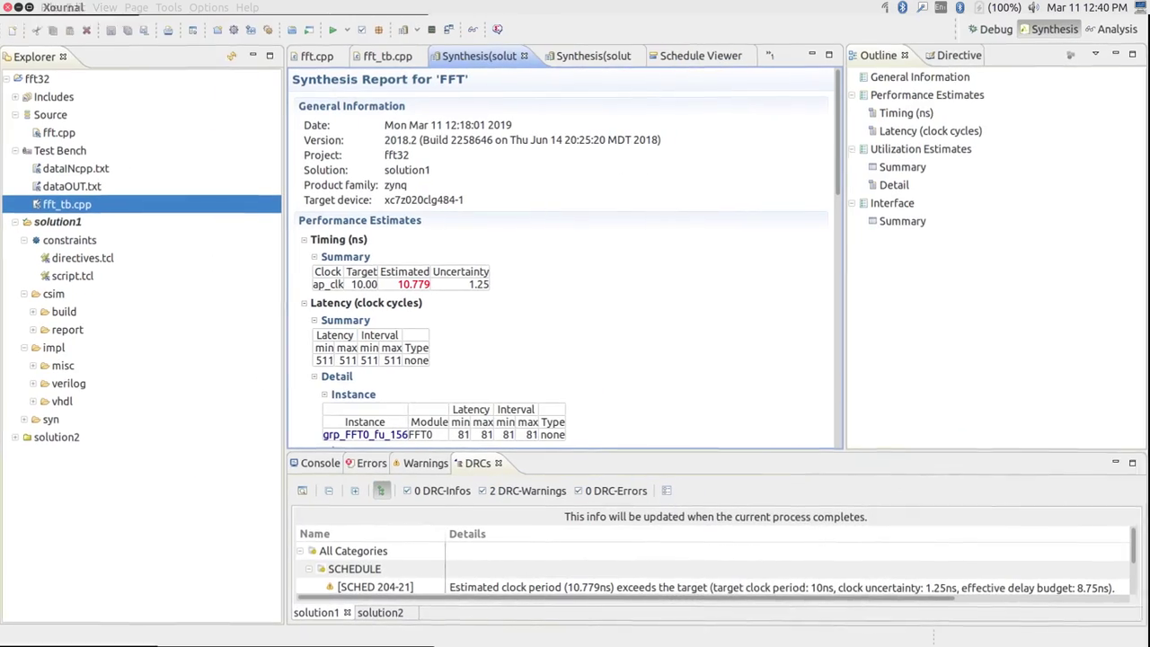
key("Down")
key("Down")
key("Down")
key("Down")
key("Down")
key("Down")
key("Down")
key("Down")
key("Down")
key("Down")
key("Down")
key("Down")
key("Down")
key("Down")
key("Down")
key("Down")
key("Down")
key("Down")
key("Down")
key("Down")
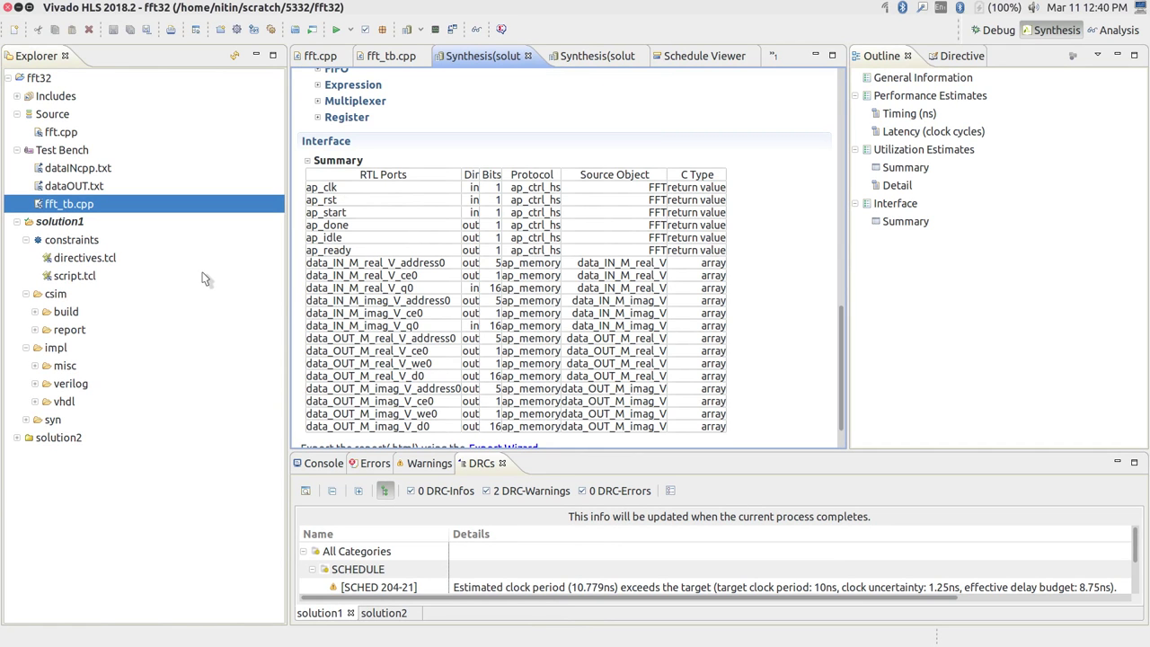
- Return to Xournal and draw output arrows labelled ap_done and ap_idle from the block's right side
key("ctrl+alt+Left")
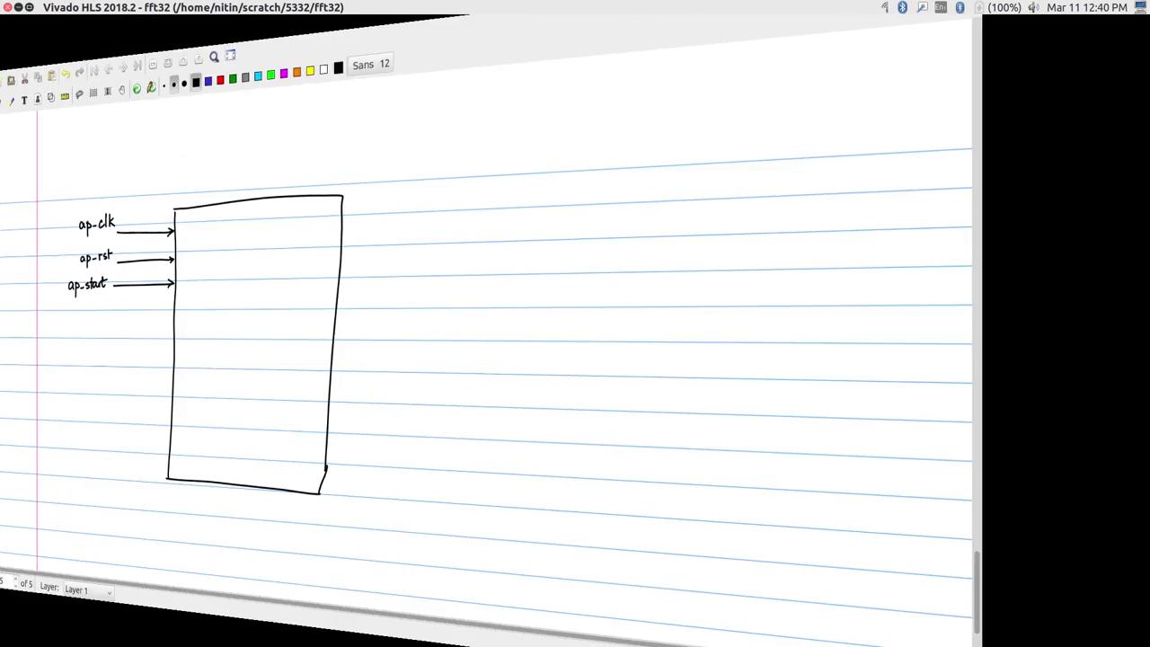
mouse_move(529, 202)
left_mouse_down()
mouse_move(634, 197)
mouse_move(606, 195)
left_mouse_up()
mouse_move(612, 187)
left_mouse_down()
mouse_move(613, 201)
mouse_move(636, 194)
left_mouse_up()
left_click_drag(639, 197, 658, 193)
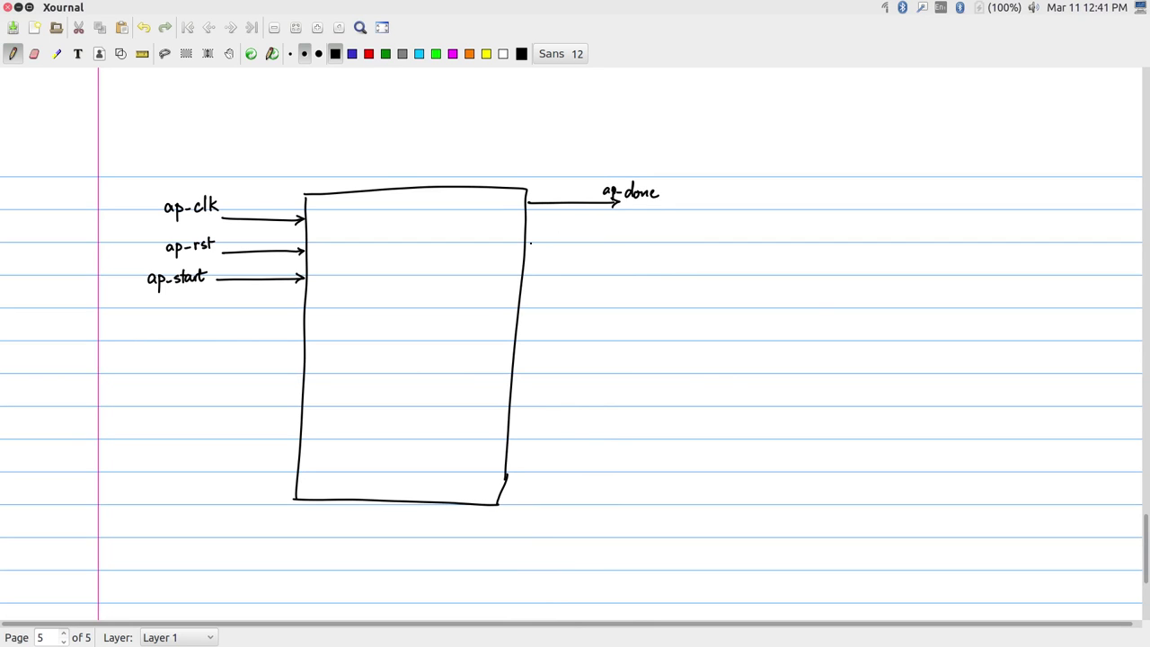
left_click_drag(528, 236, 610, 241)
left_click_drag(634, 231, 647, 236)
mouse_move(652, 231)
left_mouse_down()
mouse_move(664, 225)
mouse_move(681, 239)
left_mouse_up()
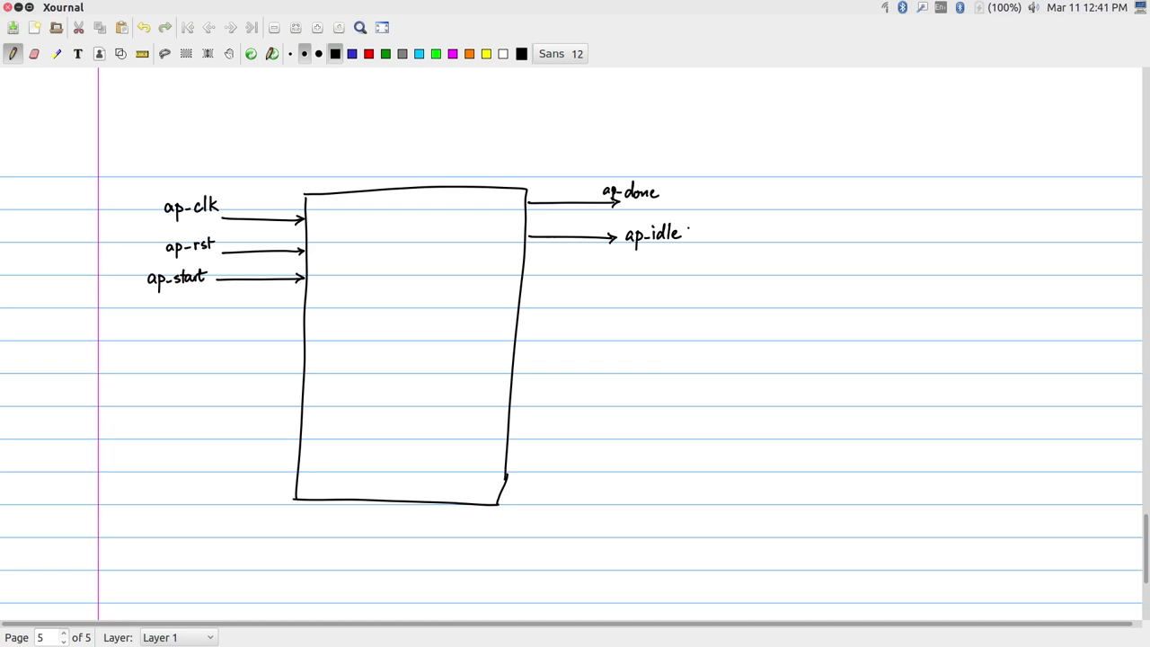
- Draw a third output arrow below ap_idle on the block's right side and label it ap_ready
left_click_drag(525, 274, 633, 277)
left_click_drag(636, 273, 652, 275)
left_click_drag(654, 272, 677, 274)
left_click_drag(681, 266, 684, 284)
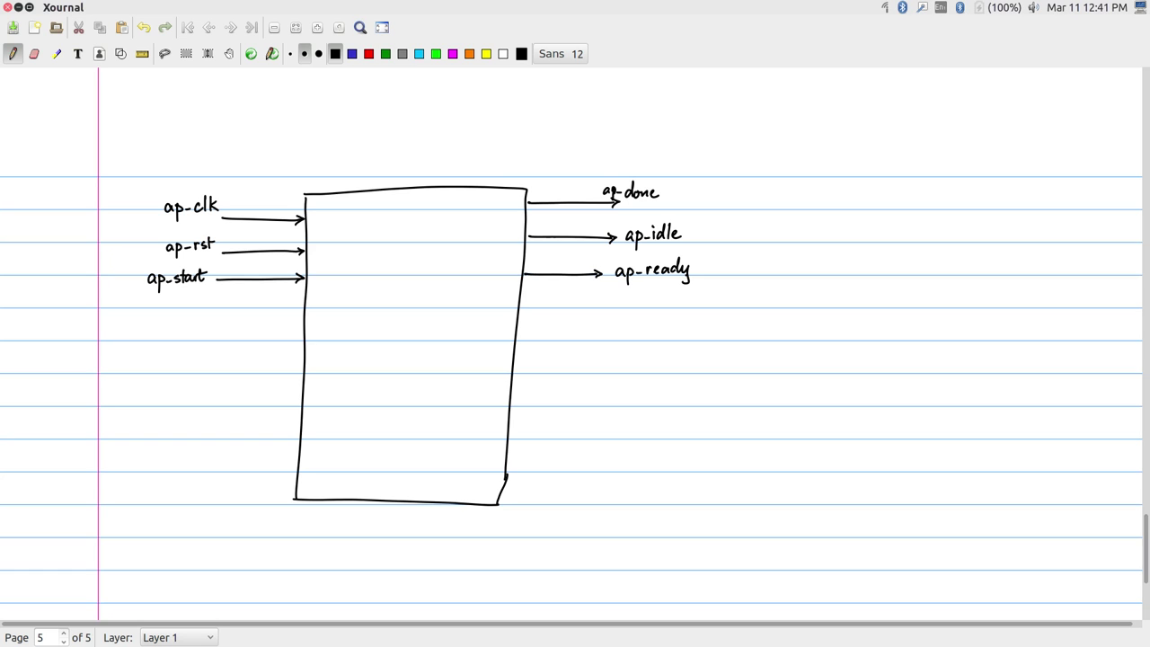
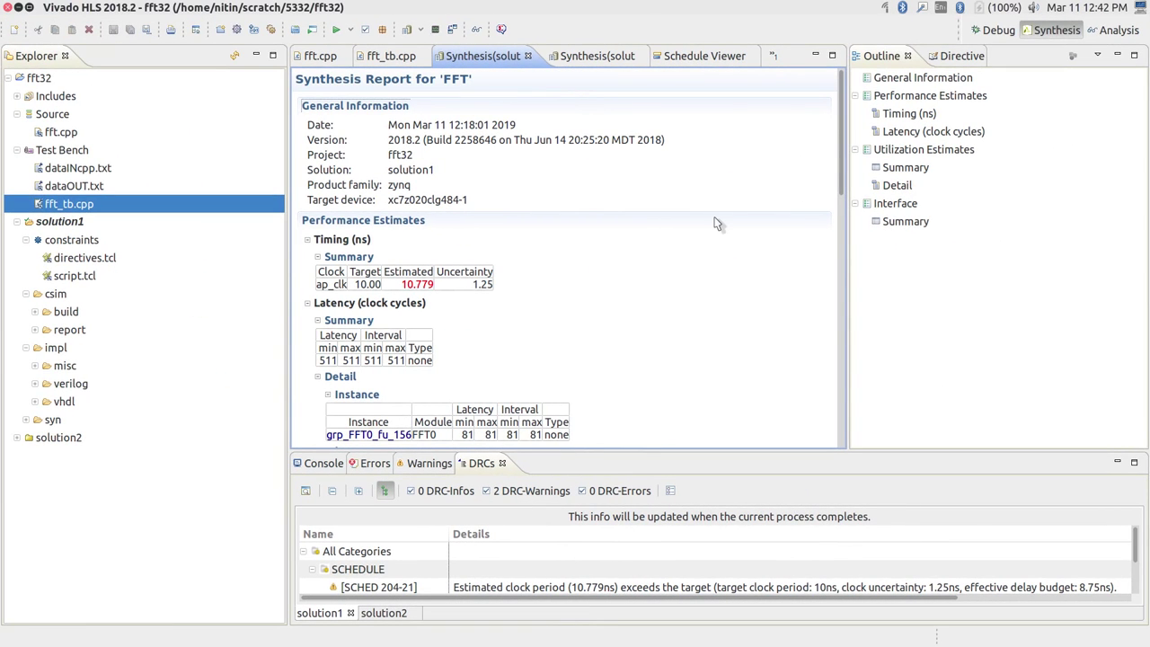
- Check the data_IN ports in the Vivado HLS report, and draw left-side input arrows labelled in_addr, in_ce and in_data in Xournal
scroll(715, 223, "down", 15)
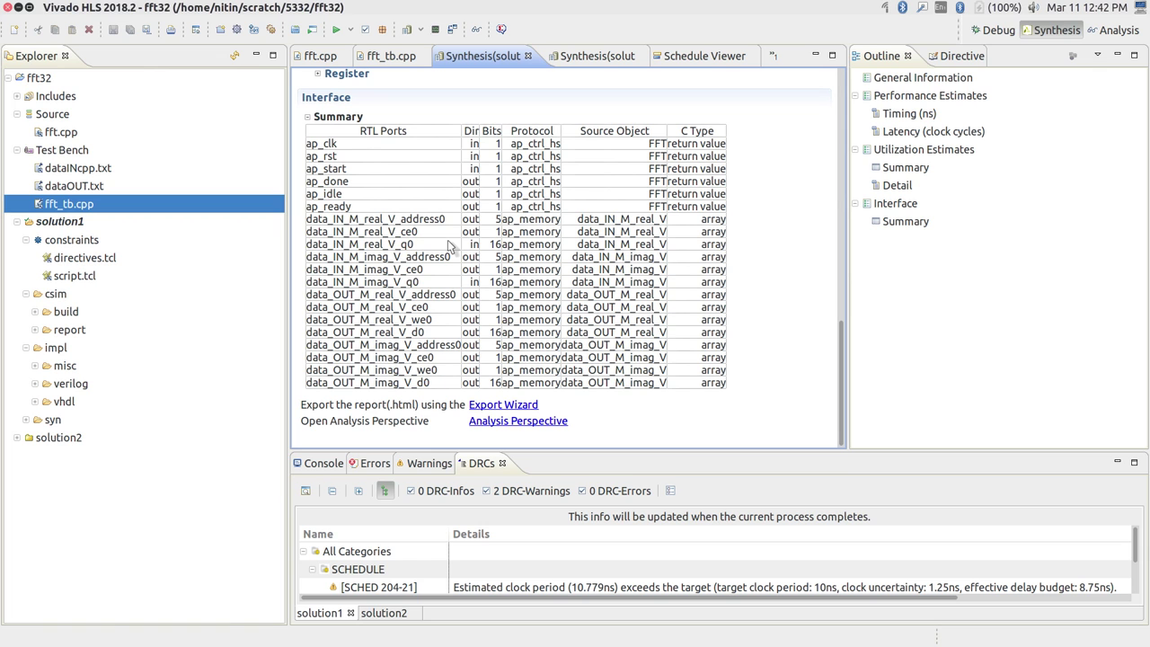
key("alt+Tab")
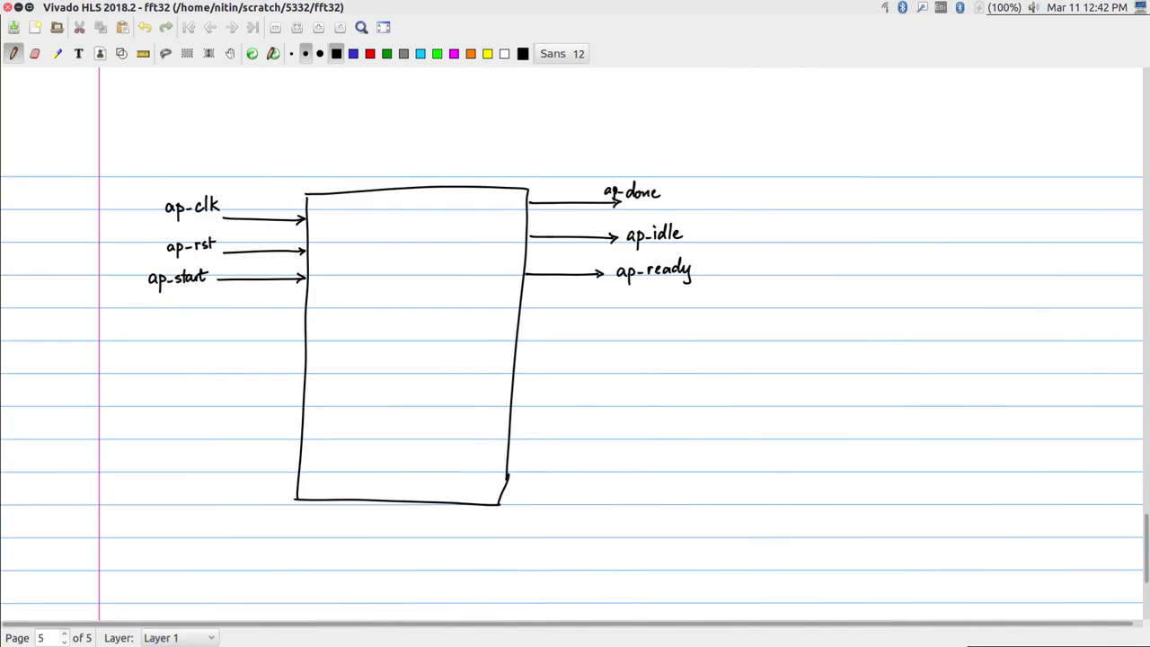
mouse_move(216, 350)
left_mouse_down()
mouse_move(304, 350)
mouse_move(294, 356)
left_mouse_up()
left_click_drag(160, 351, 200, 339)
left_click_drag(209, 378, 288, 382)
left_click_drag(150, 370, 152, 380)
left_click_drag(156, 379, 169, 375)
left_click_drag(179, 371, 288, 420)
left_click_drag(143, 411, 198, 414)
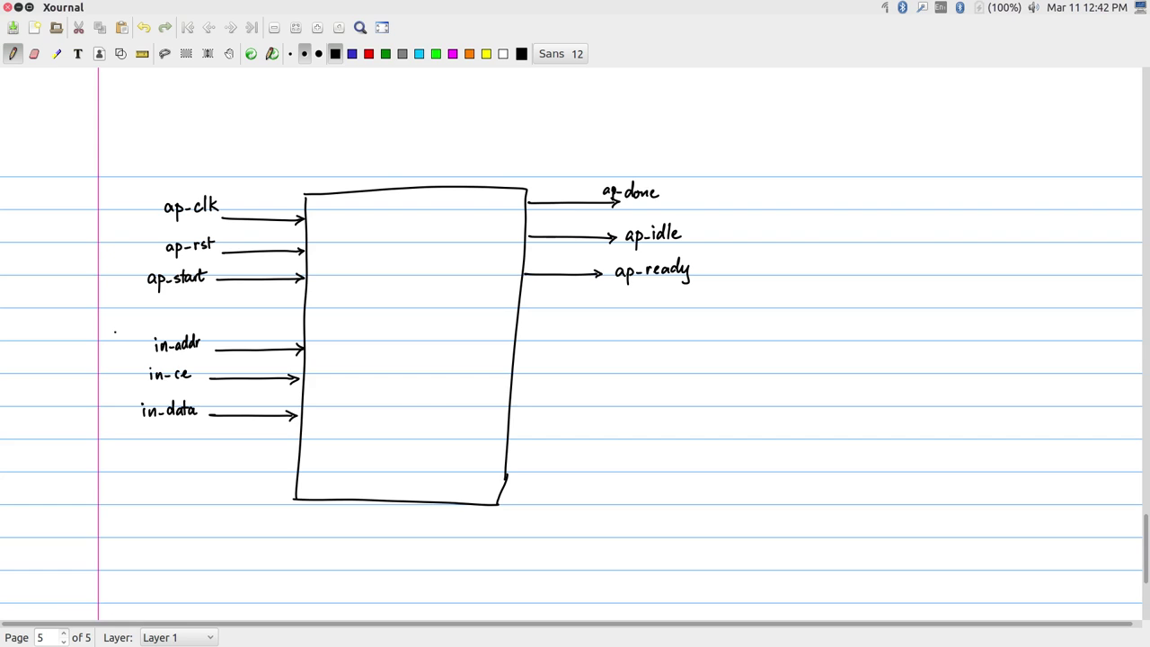
- Check the input address width in the Vivado HLS interface summary and mark the in_addr arrow in Xournal with a slash and 5
key("alt+Tab")
key("Page_Down")
key("Page_Down")
key("Page_Down")
key("Page_Down")
key("Page_Down")
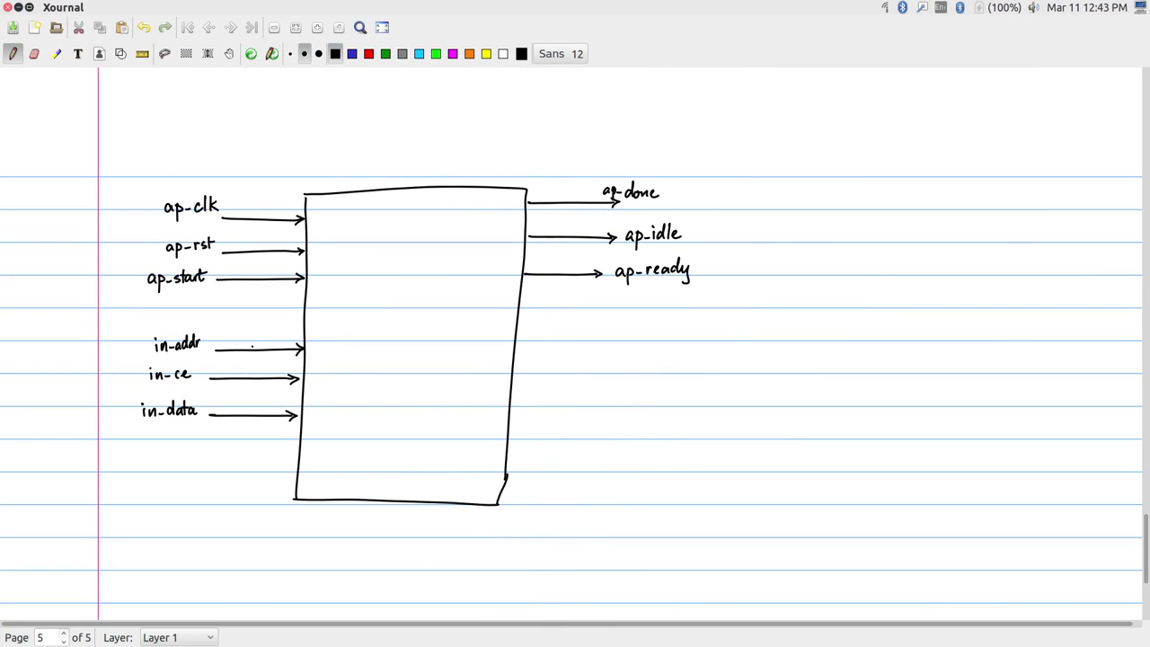
left_click_drag(247, 355, 270, 324)
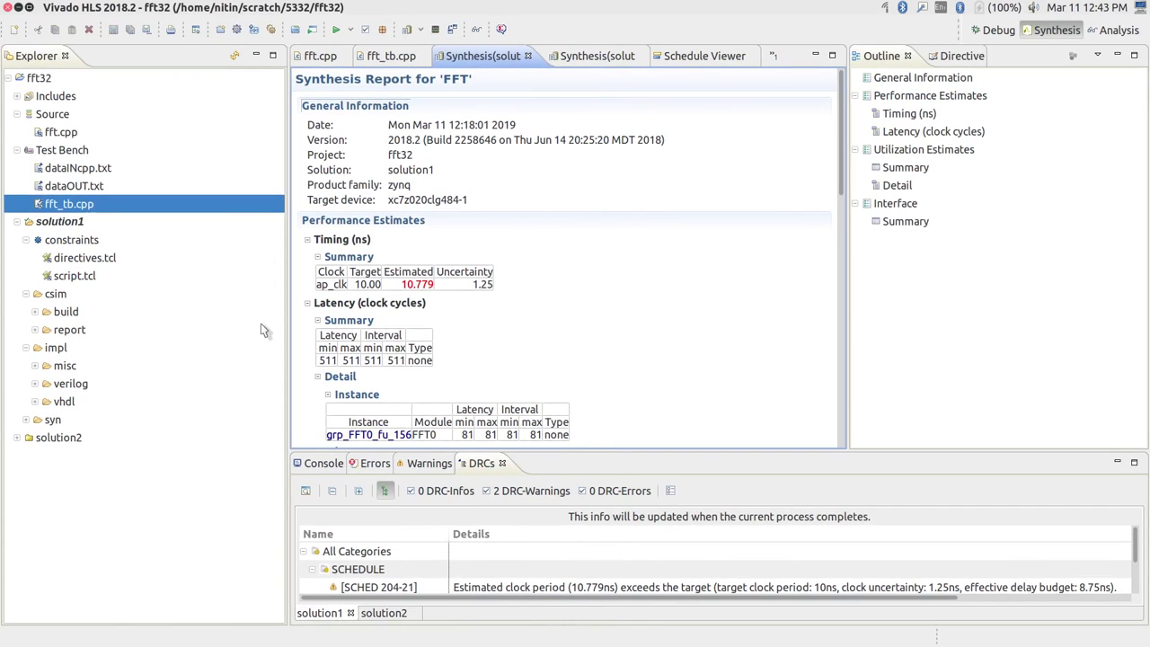
- Check the data_IN port directions in Vivado HLS, and redraw the in_addr and in_ce arrows in Xournal pointing out of the block
key("Page_Down")
key("Page_Down")
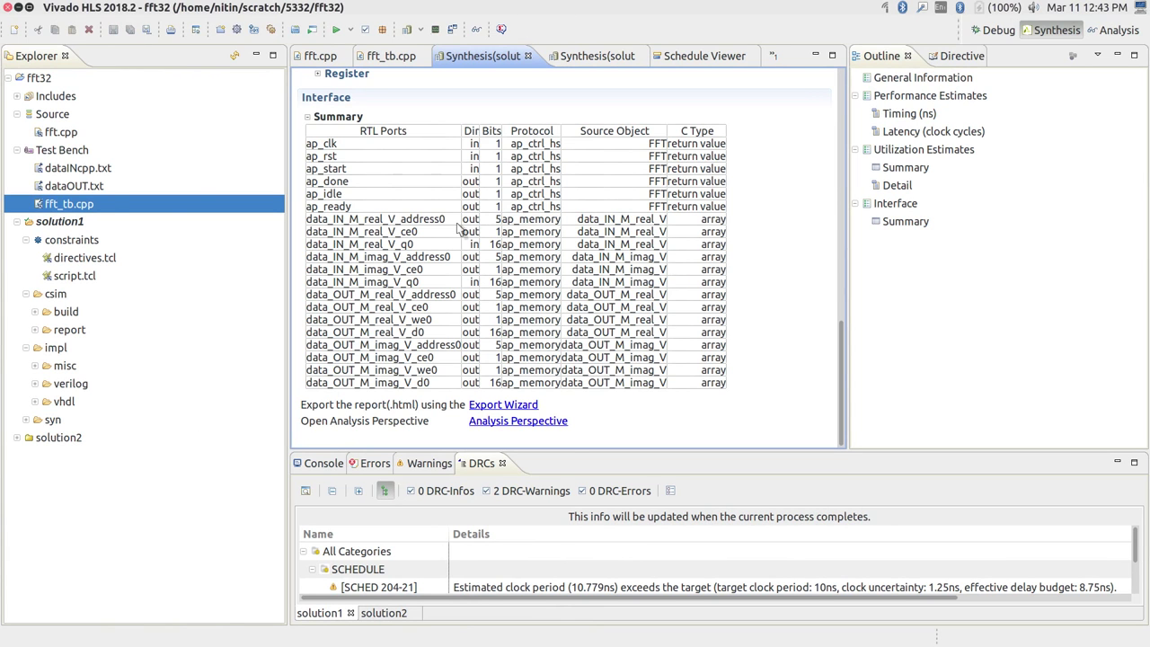
key("alt+Tab")
key("ctrl+shift+e")
mouse_move(297, 343)
left_mouse_down()
mouse_move(295, 379)
mouse_move(286, 378)
left_mouse_up()
key("ctrl+shift+p")
left_click_drag(306, 336, 304, 376)
left_click_drag(223, 344, 218, 383)
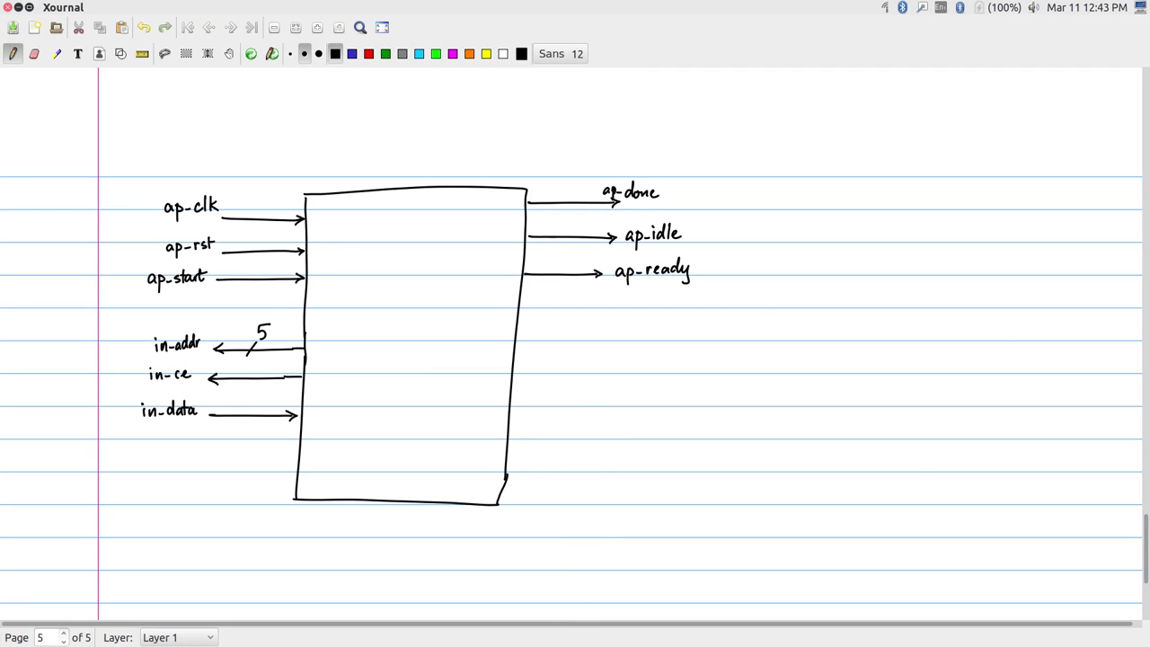
- Draw a memory box to the left of the in_addr, in_ce and in_data signals and label it data_in RAM
mouse_move(68, 316)
left_mouse_down()
mouse_move(70, 451)
mouse_move(136, 312)
mouse_move(142, 451)
left_mouse_up()
left_click_drag(73, 453, 142, 451)
left_click_drag(85, 381, 86, 392)
left_click_drag(94, 382, 97, 390)
left_click_drag(93, 380, 110, 391)
left_click_drag(112, 386, 117, 390)
mouse_move(119, 382)
left_mouse_down()
mouse_move(125, 390)
mouse_move(82, 426)
left_mouse_up()
mouse_move(82, 410)
left_mouse_down()
mouse_move(91, 425)
mouse_move(102, 419)
left_mouse_up()
mouse_move(106, 426)
left_mouse_down()
mouse_move(112, 412)
mouse_move(119, 426)
left_mouse_up()
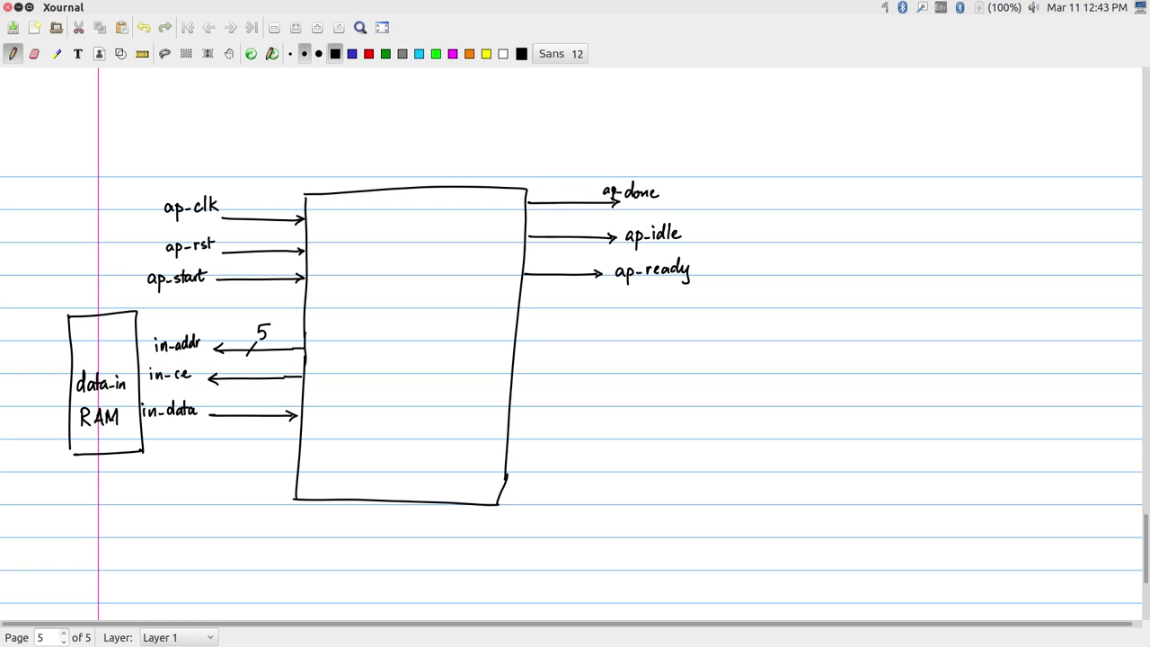
- Connect the in_addr, in_ce and in_data arrows to the data_in RAM with its ports labelled addr, ce and data
left_click_drag(214, 349, 136, 331)
mouse_move(144, 324)
left_mouse_down()
mouse_move(142, 339)
mouse_move(109, 336)
mouse_move(116, 320)
left_mouse_up()
left_click_drag(121, 329, 123, 336)
left_click_drag(126, 329, 129, 327)
left_click_drag(208, 378, 139, 364)
left_click_drag(144, 358, 118, 363)
left_click_drag(123, 360, 132, 362)
left_click_drag(143, 438, 224, 416)
left_click_drag(110, 441, 137, 445)
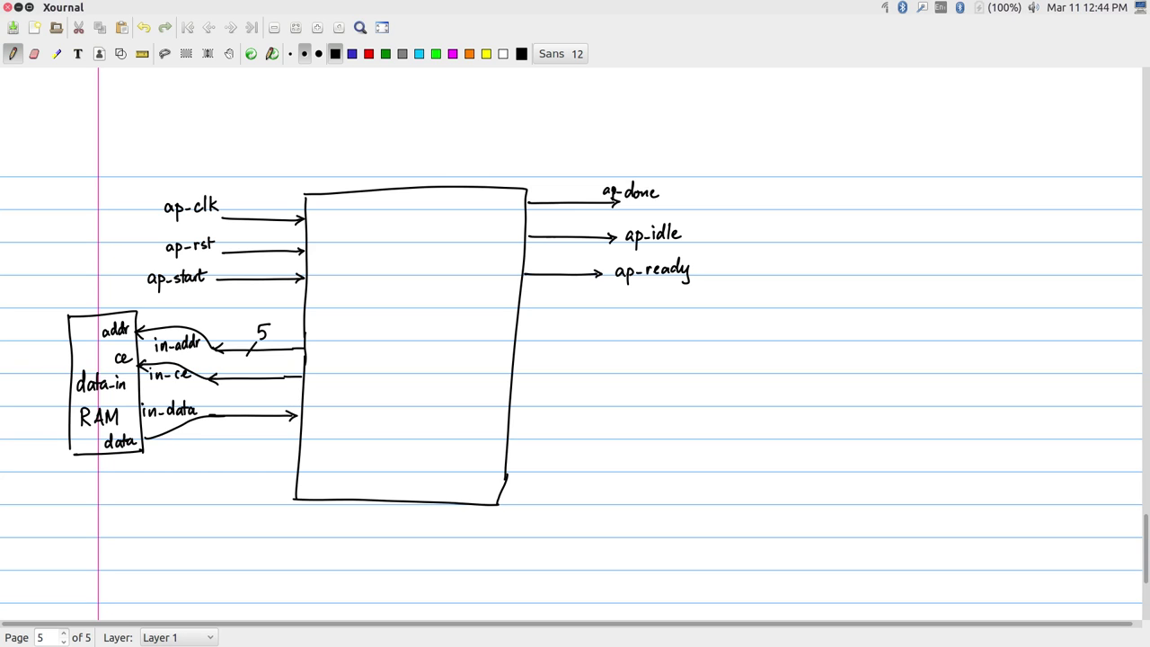
- Label the main block FFT and mark the in_data arrow's bus width as 16 real, 16 imag
mouse_move(368, 318)
left_mouse_down()
mouse_move(367, 338)
mouse_move(381, 317)
left_mouse_up()
left_click_drag(369, 328, 384, 337)
left_click_drag(385, 318, 399, 318)
left_click_drag(385, 328, 419, 319)
left_click_drag(409, 320, 410, 339)
left_click_drag(249, 408, 232, 446)
mouse_move(242, 434)
left_mouse_down()
mouse_move(237, 445)
mouse_move(259, 440)
left_mouse_up()
left_click_drag(262, 443, 268, 445)
mouse_move(279, 439)
left_mouse_down()
mouse_move(284, 448)
mouse_move(235, 471)
left_mouse_up()
mouse_move(254, 462)
left_mouse_down()
mouse_move(251, 472)
mouse_move(278, 471)
mouse_move(277, 484)
left_mouse_up()
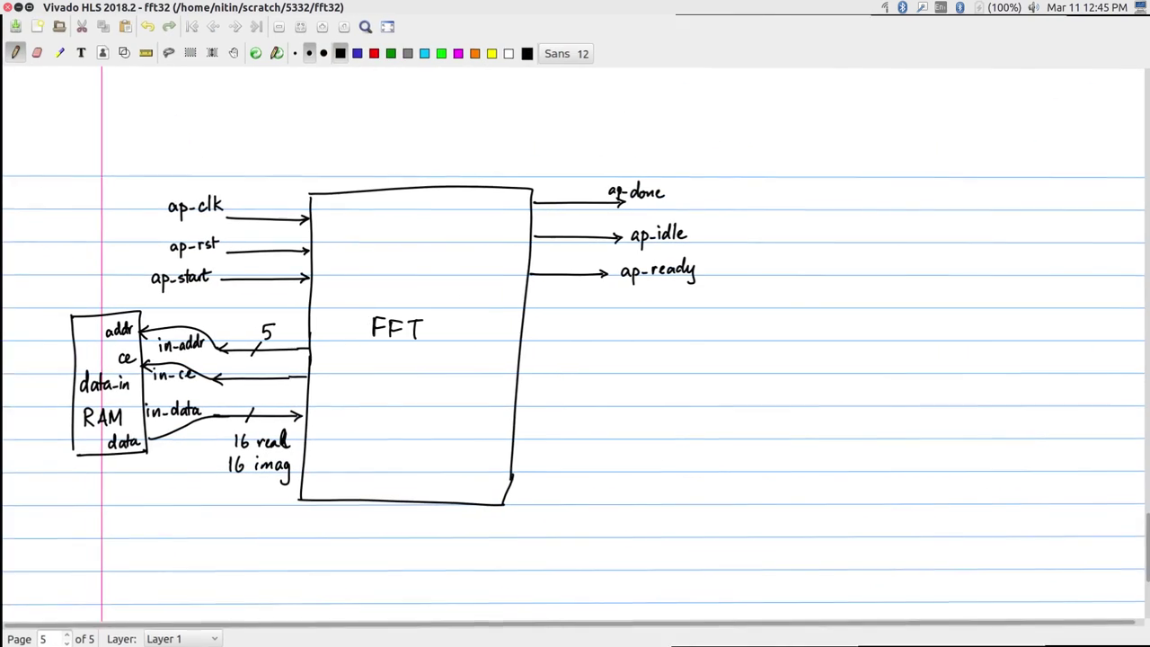
- Draw an output arrow from the FFT block's right side labelled out_addr with a bus width of 5
mouse_move(520, 346)
left_mouse_down()
mouse_move(630, 345)
mouse_move(563, 335)
mouse_move(577, 322)
left_mouse_up()
left_click_drag(648, 342, 660, 350)
mouse_move(666, 335)
left_mouse_down()
mouse_move(667, 350)
mouse_move(671, 342)
left_mouse_up()
left_click_drag(672, 352, 689, 352)
left_click_drag(699, 334, 701, 349)
mouse_move(711, 333)
left_mouse_down()
mouse_move(710, 351)
mouse_move(719, 342)
left_mouse_up()
- Draw two more output arrows below out_addr and label them out_ce and out_we
left_click_drag(507, 381, 655, 380)
mouse_move(658, 364)
left_mouse_down()
mouse_move(656, 381)
mouse_move(677, 377)
left_mouse_up()
mouse_move(682, 370)
left_mouse_down()
mouse_move(679, 381)
mouse_move(697, 379)
left_mouse_up()
left_click_drag(511, 415, 646, 409)
mouse_move(649, 398)
left_mouse_down()
mouse_move(651, 416)
mouse_move(697, 412)
left_mouse_up()
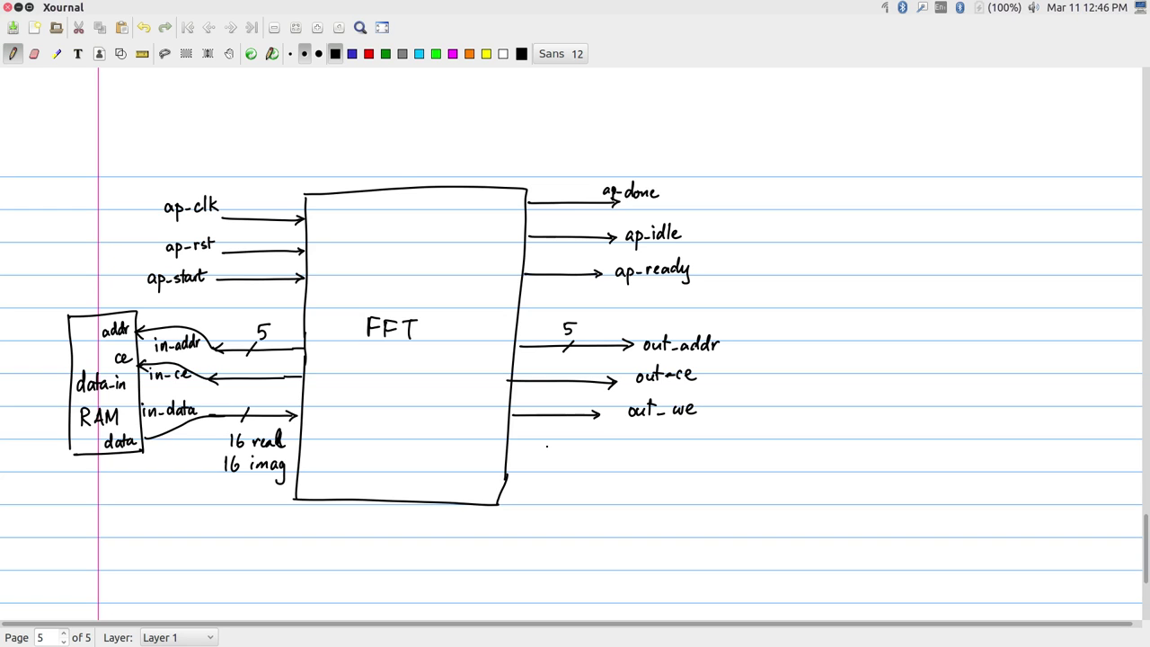
- Draw an output bus arrow below out_we labelled out_real, imag and mark its width as 16+16
mouse_move(509, 451)
left_mouse_down()
mouse_move(609, 453)
mouse_move(553, 460)
left_mouse_up()
left_click_drag(630, 447, 646, 456)
left_click_drag(640, 448, 649, 448)
left_click_drag(651, 457, 675, 457)
left_click_drag(687, 451, 692, 457)
mouse_move(697, 439)
left_mouse_down()
mouse_move(705, 465)
mouse_move(718, 458)
left_mouse_up()
left_click_drag(721, 451, 737, 459)
left_click_drag(744, 451, 744, 470)
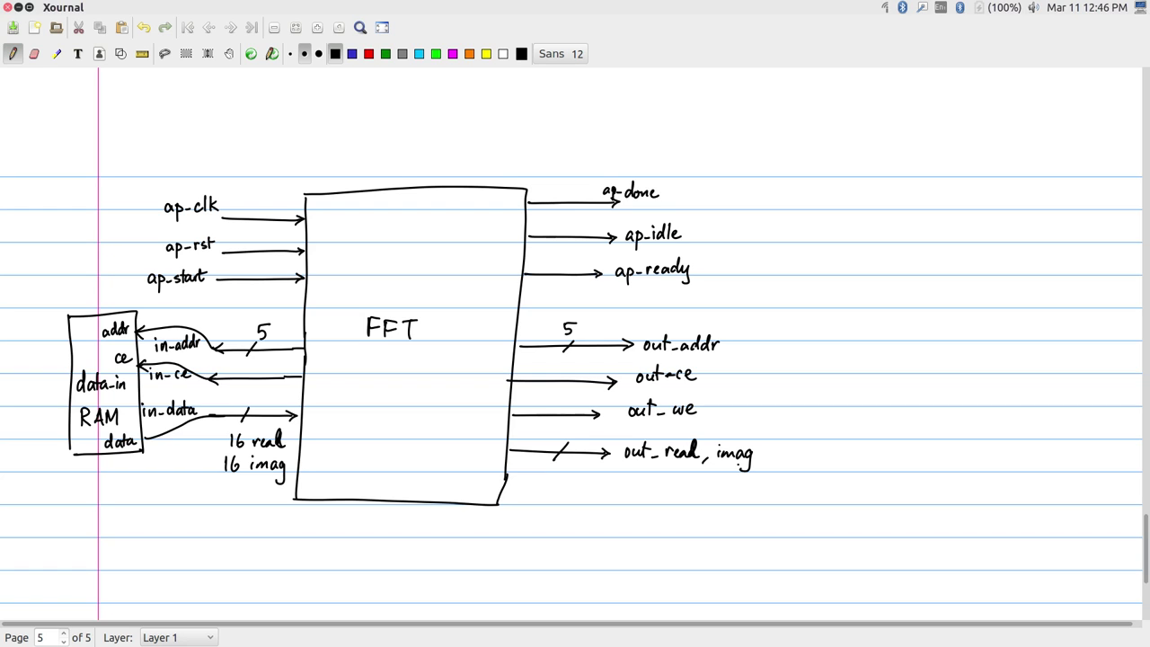
left_click_drag(561, 468, 561, 481)
mouse_move(572, 466)
left_mouse_down()
mouse_move(568, 478)
mouse_move(585, 476)
left_mouse_up()
left_click_drag(580, 470, 591, 481)
left_click_drag(602, 467, 597, 477)
- Draw a memory box labelled out_data RAM to the right of the output signals and extend the out_addr line to it
mouse_move(628, 345)
left_mouse_down()
mouse_move(814, 313)
mouse_move(804, 446)
left_mouse_up()
mouse_move(816, 300)
left_mouse_down()
mouse_move(879, 330)
mouse_move(813, 446)
left_mouse_up()
left_click_drag(828, 364, 839, 373)
left_click_drag(839, 356, 841, 375)
mouse_move(834, 363)
left_mouse_down()
mouse_move(861, 377)
mouse_move(869, 355)
mouse_move(871, 377)
mouse_move(818, 410)
left_mouse_up()
left_click_drag(819, 391, 843, 410)
left_click_drag(831, 400, 856, 409)
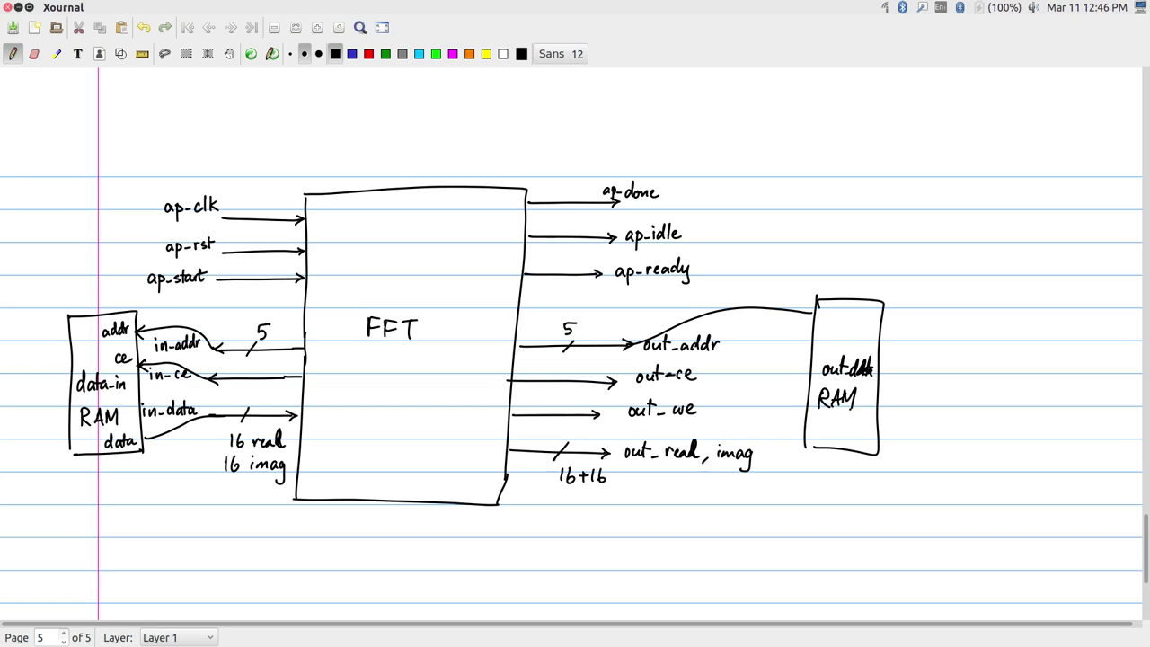
- Connect the out_ce, out_we and out_real, imag signals to the out_data RAM and add the arrowhead on the out_addr line
left_click_drag(612, 451, 793, 430)
mouse_move(598, 416)
left_mouse_down()
mouse_move(747, 390)
mouse_move(799, 393)
left_mouse_up()
left_click_drag(793, 388, 794, 401)
mouse_move(611, 382)
left_mouse_down()
mouse_move(692, 352)
mouse_move(803, 357)
mouse_move(796, 364)
left_mouse_up()
left_click_drag(797, 306, 802, 320)
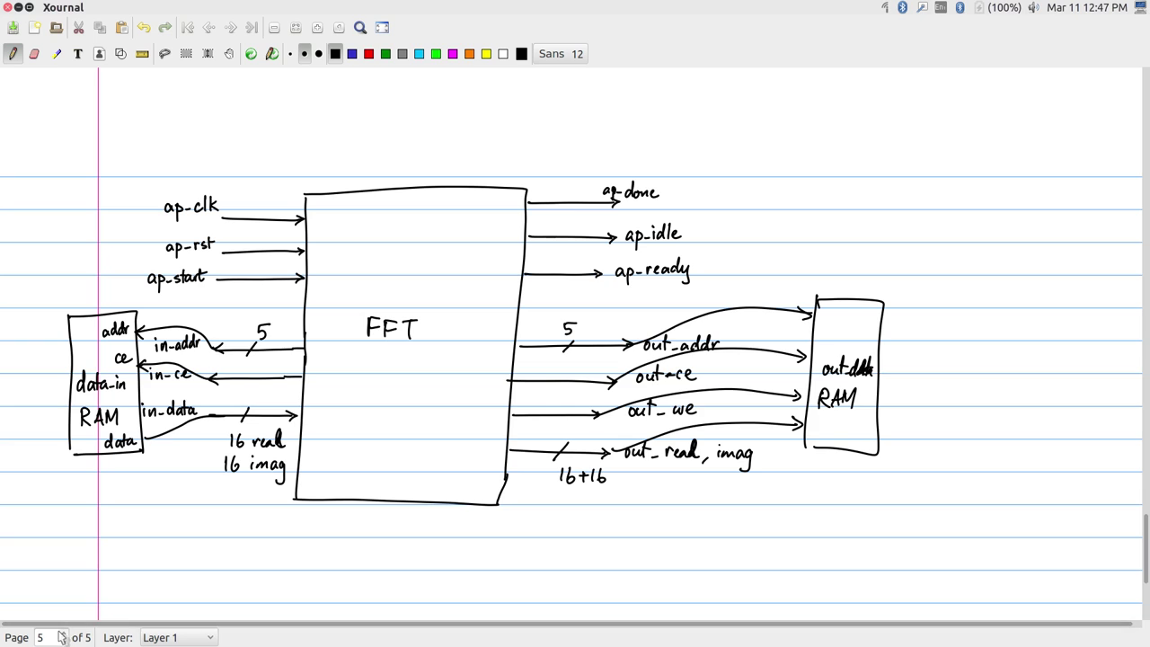
- Add a new page, write C program on it and draw a tall page outline beside the text
left_click(63, 632)
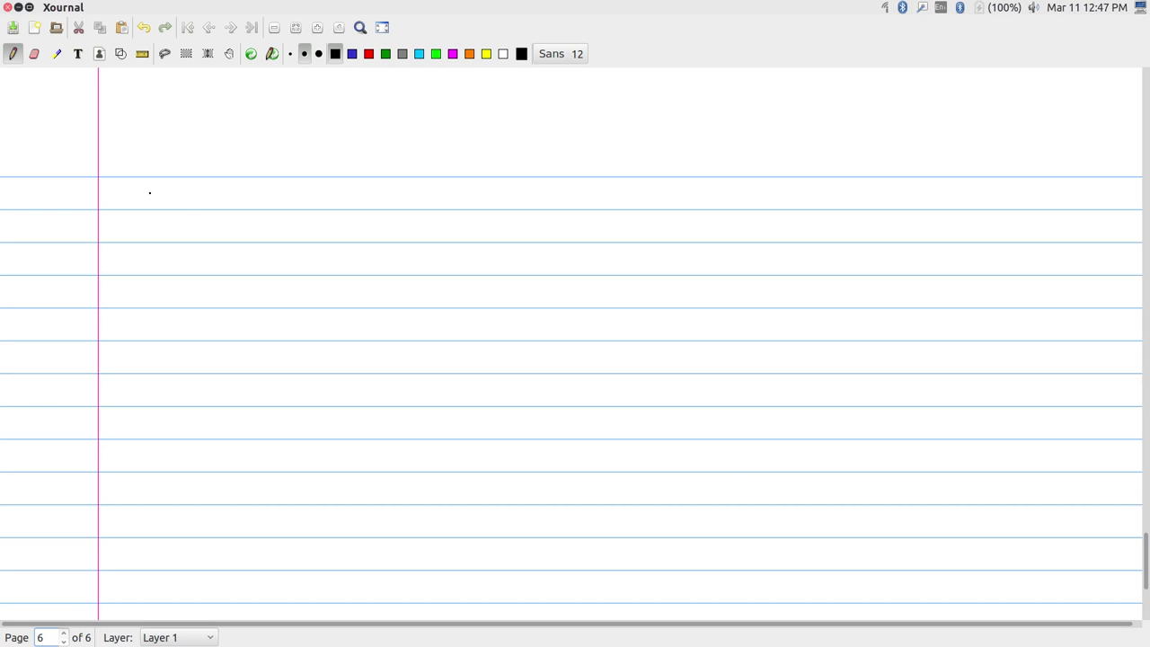
mouse_move(167, 190)
left_mouse_down()
mouse_move(165, 207)
mouse_move(202, 203)
mouse_move(205, 221)
mouse_move(235, 207)
left_mouse_up()
left_click_drag(321, 176, 270, 448)
mouse_move(316, 177)
left_mouse_down()
mouse_move(446, 172)
mouse_move(429, 288)
mouse_move(384, 439)
left_mouse_up()
left_click_drag(258, 449, 390, 441)
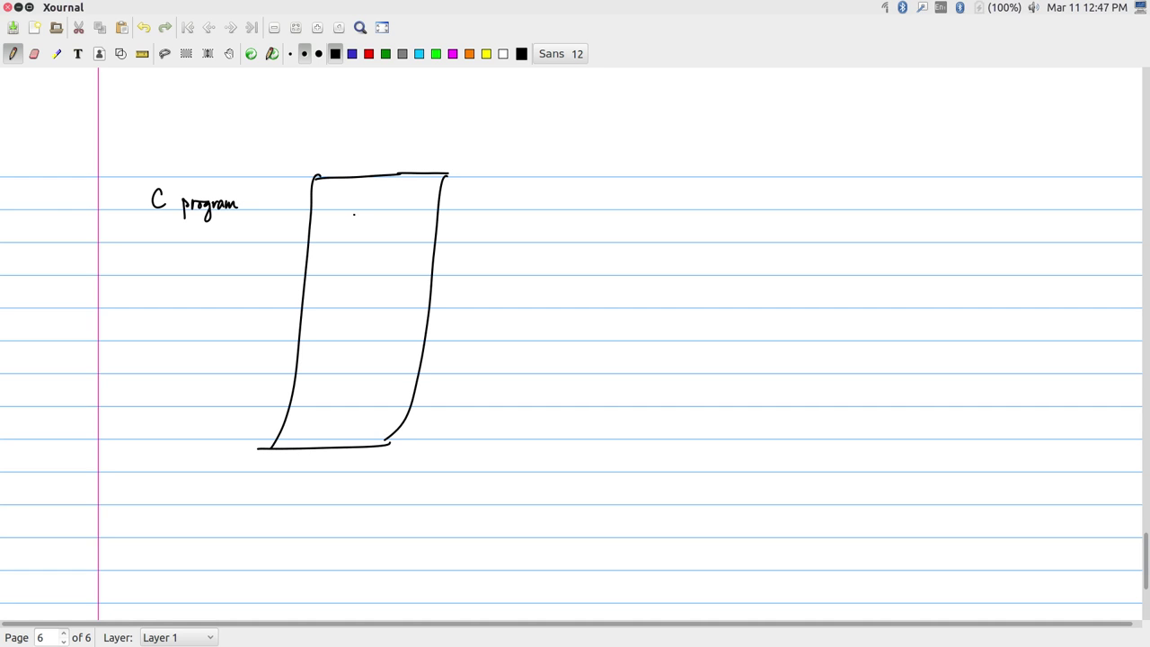
- Write main() and FFT() inside the page outline, with dots for the other code and a short closing line
left_click_drag(327, 220, 361, 226)
left_click_drag(370, 210, 371, 226)
mouse_move(332, 305)
left_mouse_down()
mouse_move(331, 321)
mouse_move(369, 322)
left_mouse_up()
left_click_drag(382, 305, 383, 324)
left_click(349, 338)
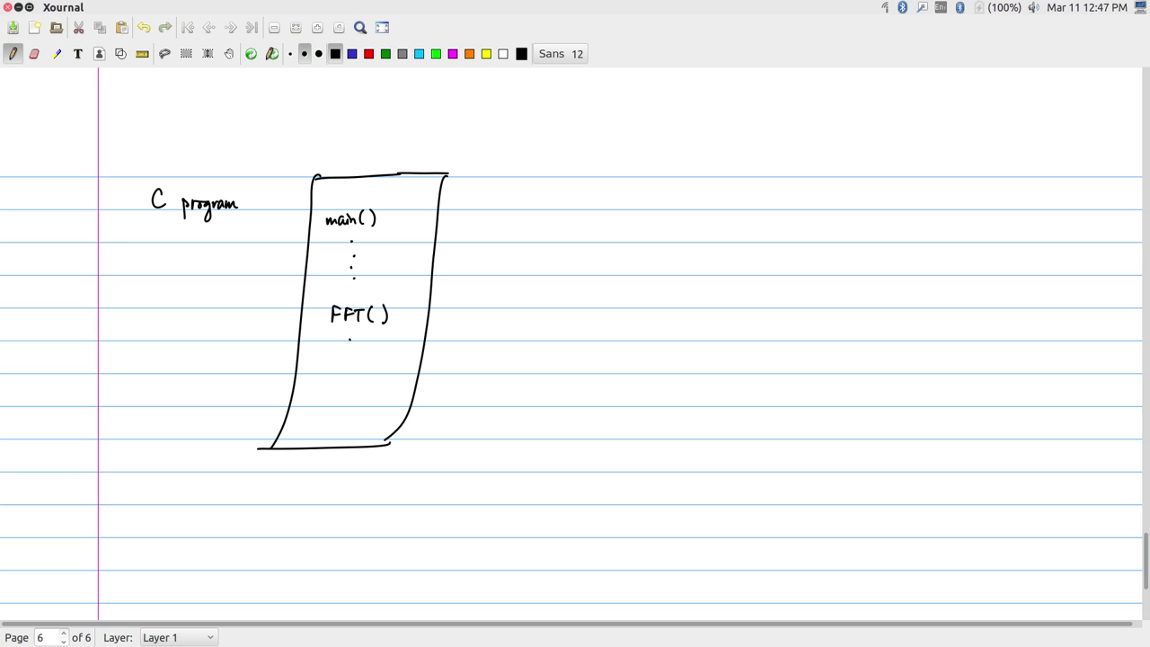
left_click_drag(312, 433, 341, 434)
- Draw a square box to the right of the C program outline and label it CPU
mouse_move(556, 253)
left_mouse_down()
mouse_move(551, 345)
mouse_move(652, 301)
mouse_move(647, 340)
left_mouse_up()
left_click_drag(643, 344, 551, 347)
mouse_move(590, 290)
left_mouse_down()
mouse_move(580, 293)
mouse_move(589, 304)
left_mouse_up()
left_click_drag(596, 290, 599, 299)
left_click_drag(606, 288, 616, 287)
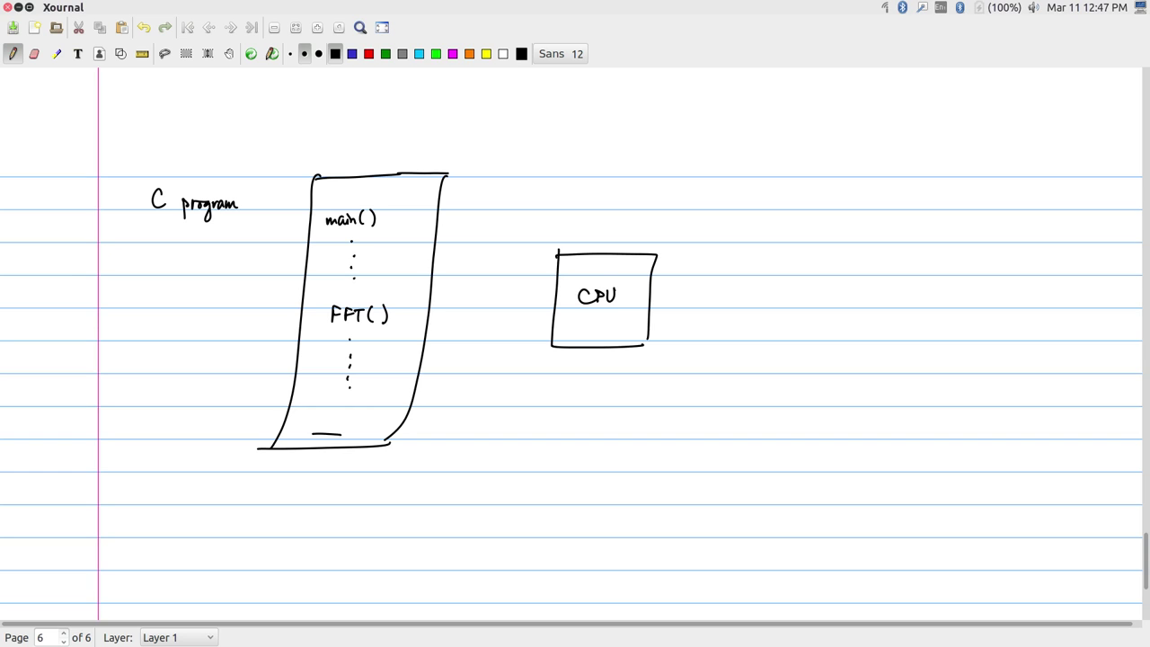
- Draw a Memory box above the CPU and link the two with a double-headed arrow
mouse_move(605, 222)
left_mouse_down()
mouse_move(605, 249)
mouse_move(609, 230)
left_mouse_up()
mouse_move(552, 176)
left_mouse_down()
mouse_move(550, 204)
mouse_move(675, 206)
left_mouse_up()
left_click_drag(534, 213, 667, 215)
mouse_move(581, 198)
left_mouse_down()
mouse_move(586, 187)
mouse_move(634, 203)
left_mouse_up()
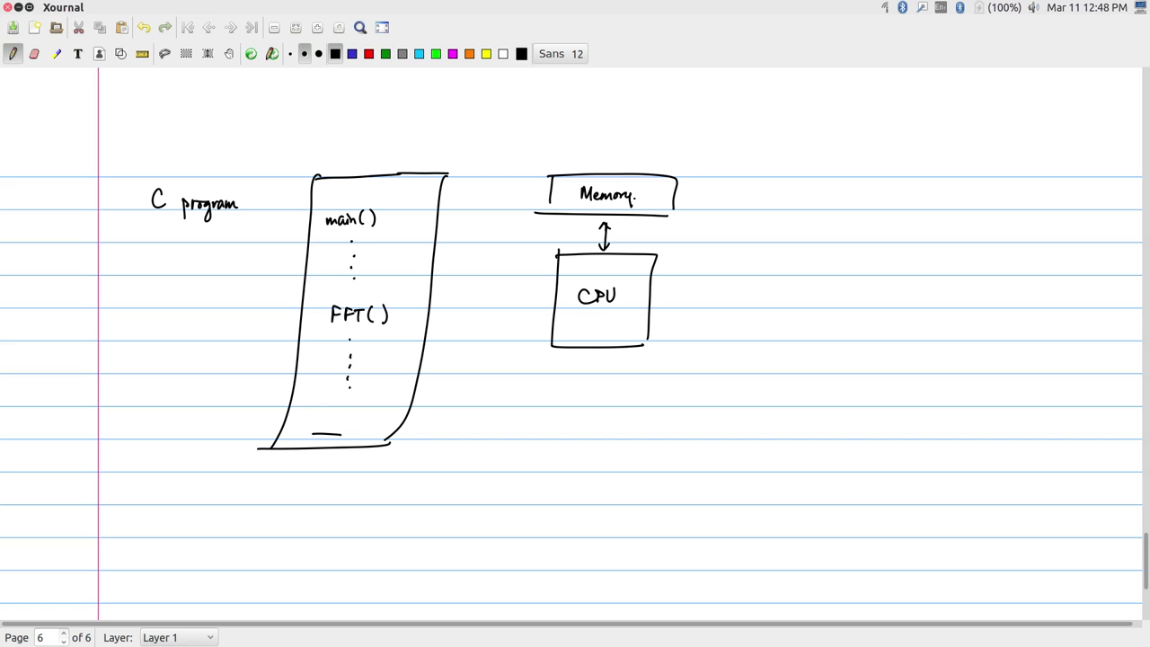
- Draw a red box labelled HW to the right of the CPU and link it by an arrow to the CPU-memory connection
left_click(368, 54)
left_click_drag(767, 259, 759, 340)
mouse_move(766, 260)
left_mouse_down()
mouse_move(826, 260)
mouse_move(828, 338)
mouse_move(761, 339)
left_mouse_up()
left_click_drag(778, 287, 778, 303)
left_click_drag(789, 285, 790, 295)
mouse_move(795, 289)
left_mouse_down()
mouse_move(811, 300)
mouse_move(812, 284)
left_mouse_up()
mouse_move(612, 233)
left_mouse_down()
mouse_move(761, 285)
mouse_move(748, 293)
left_mouse_up()
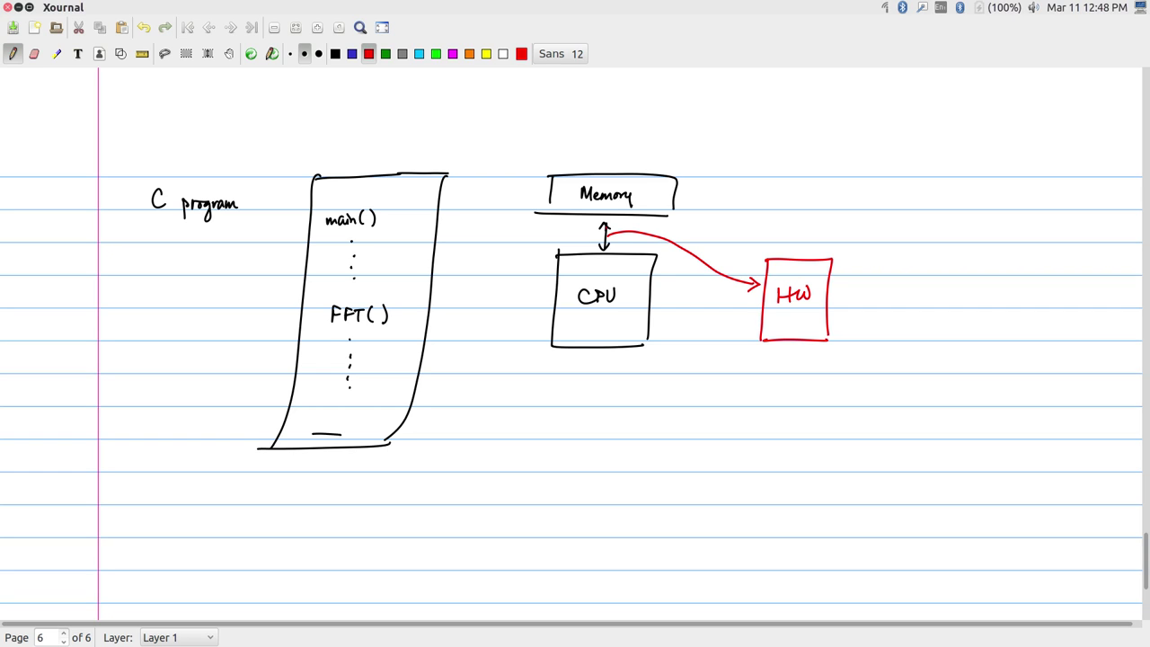
left_click_drag(615, 227, 615, 240)
- On another new page, draw a black CPU box joined by a line to a tall vertical bus block
left_click(335, 53)
left_click(63, 633)
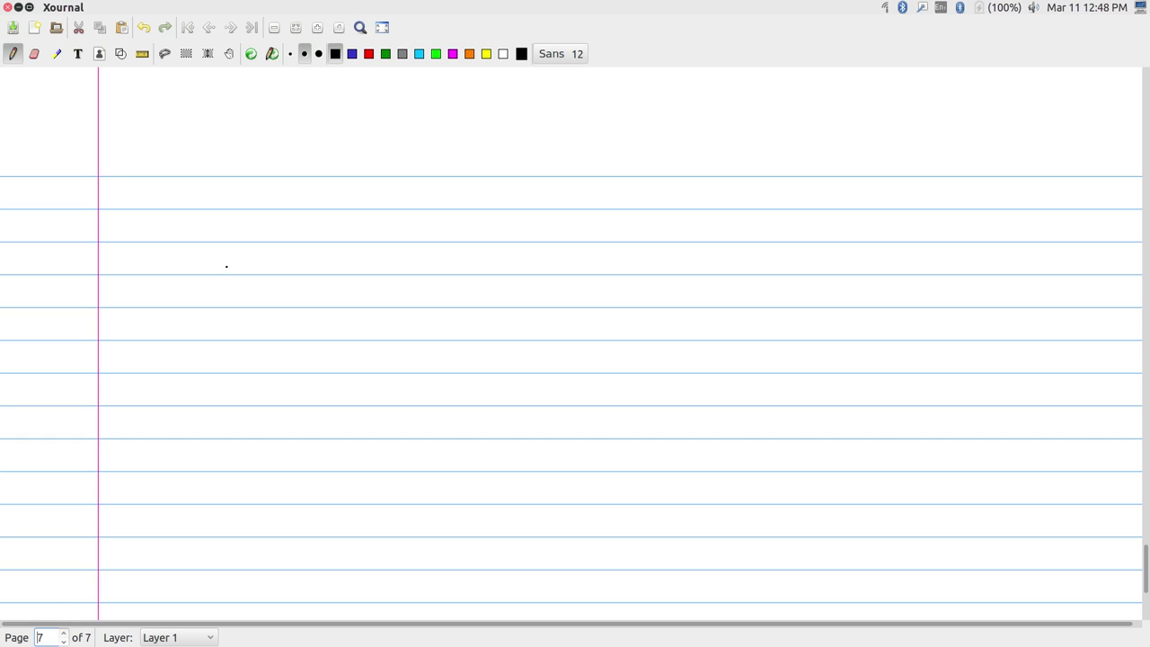
mouse_move(201, 275)
left_mouse_down()
mouse_move(193, 342)
mouse_move(287, 276)
mouse_move(289, 334)
left_mouse_up()
left_click_drag(196, 342, 271, 339)
mouse_move(233, 288)
left_mouse_down()
mouse_move(233, 302)
mouse_move(243, 295)
left_mouse_up()
mouse_move(252, 288)
left_mouse_down()
mouse_move(256, 302)
mouse_move(262, 288)
mouse_move(360, 293)
left_mouse_up()
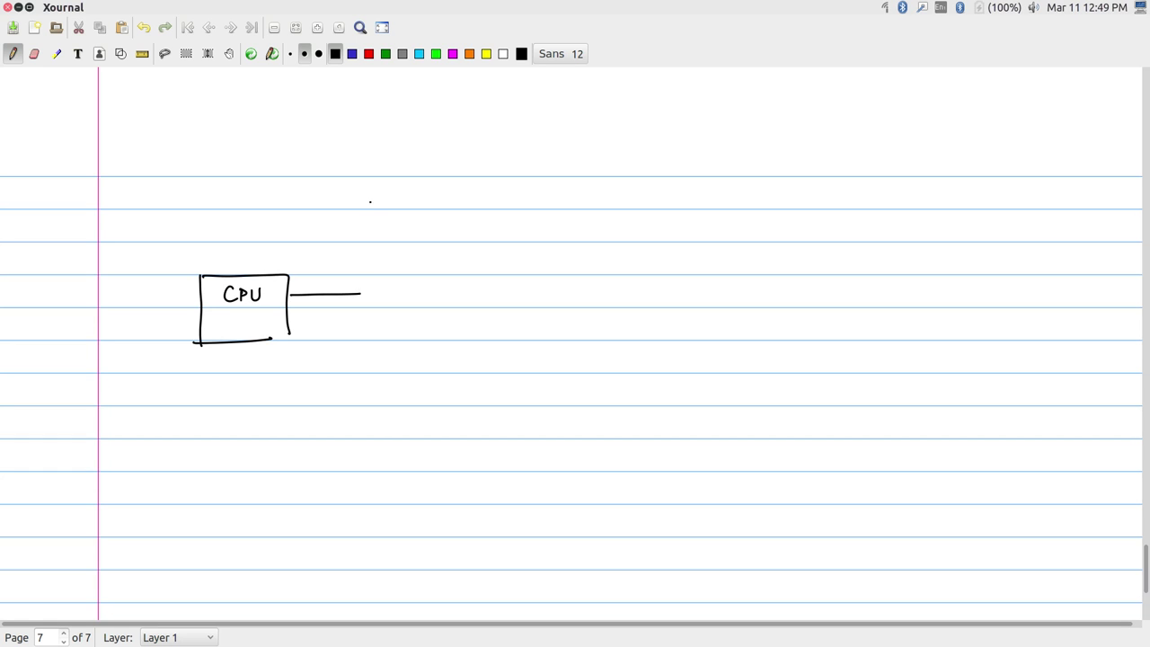
left_click_drag(365, 183, 347, 499)
mouse_move(365, 178)
left_mouse_down()
mouse_move(398, 180)
mouse_move(398, 504)
mouse_move(350, 503)
left_mouse_up()
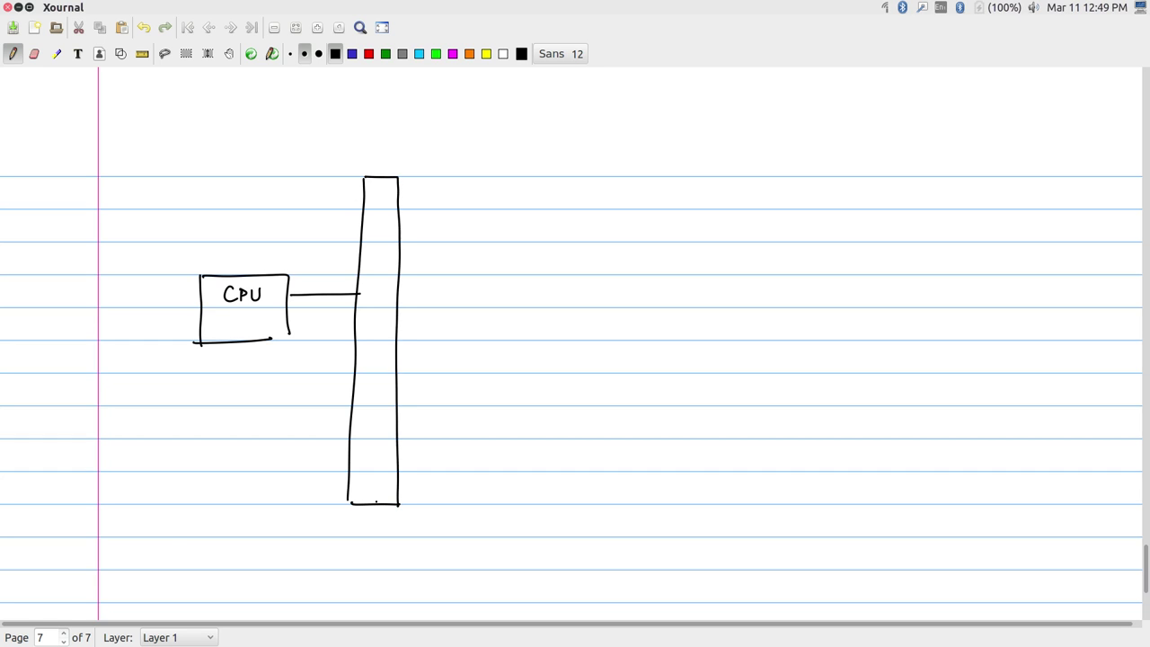
- Draw a Memory box below the CPU connected to the tall vertical block, and label that block BUS
left_click_drag(284, 432, 349, 432)
mouse_move(195, 409)
left_mouse_down()
mouse_move(195, 447)
mouse_move(278, 446)
mouse_move(196, 448)
mouse_move(219, 420)
mouse_move(226, 437)
mouse_move(255, 428)
left_mouse_up()
left_click_drag(254, 427, 258, 444)
mouse_move(371, 279)
left_mouse_down()
mouse_move(373, 329)
mouse_move(380, 312)
left_mouse_up()
left_click_drag(378, 346, 370, 360)
left_click(387, 356)
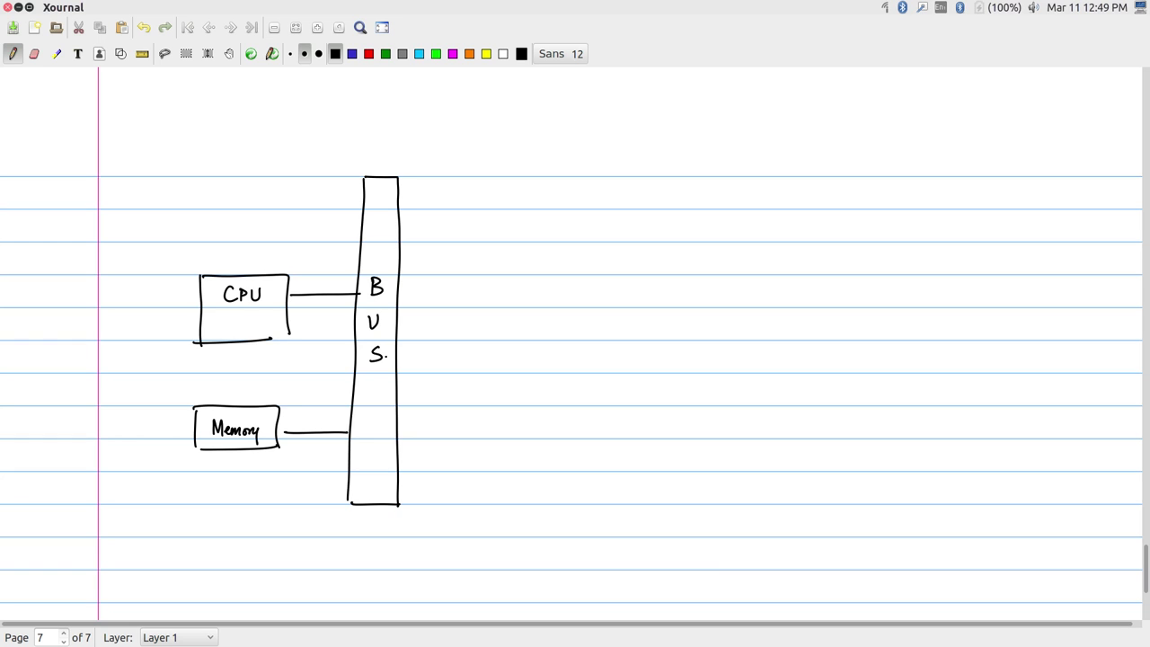
- Draw a box labelled Accelerator module connected to the bus's right side, and close the CPU box's open corner
mouse_move(400, 260)
left_mouse_down()
mouse_move(458, 259)
mouse_move(456, 289)
left_mouse_up()
left_click_drag(457, 239, 532, 291)
left_click_drag(440, 294, 526, 295)
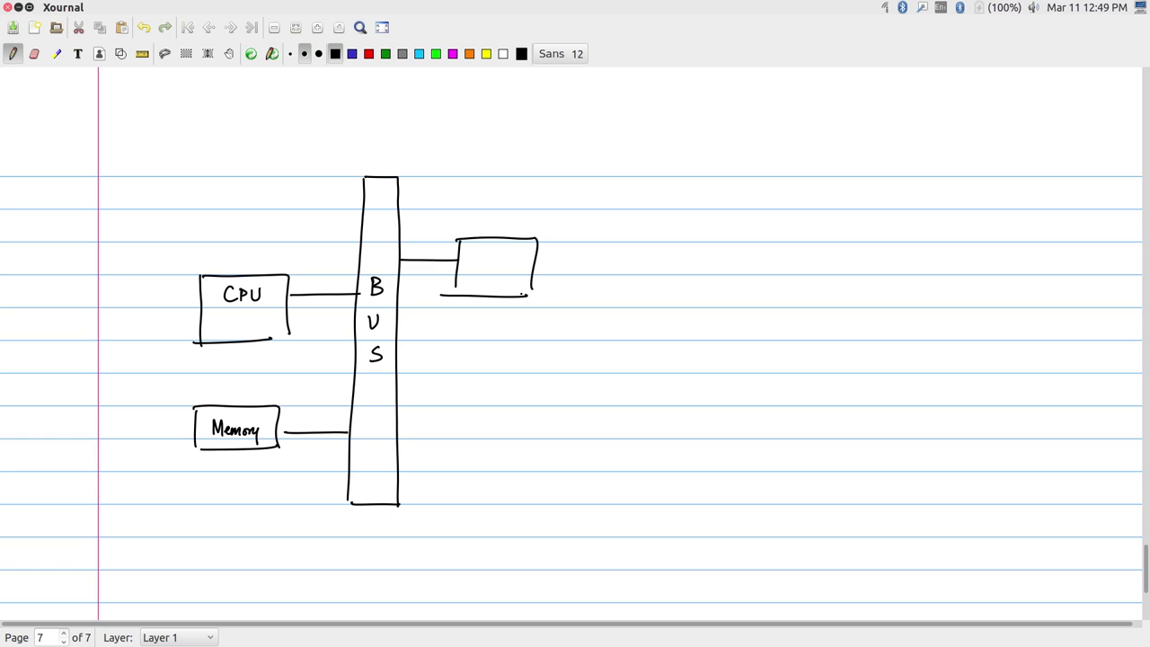
mouse_move(467, 266)
left_mouse_down()
mouse_move(499, 249)
mouse_move(533, 254)
left_mouse_up()
left_click_drag(472, 288, 525, 286)
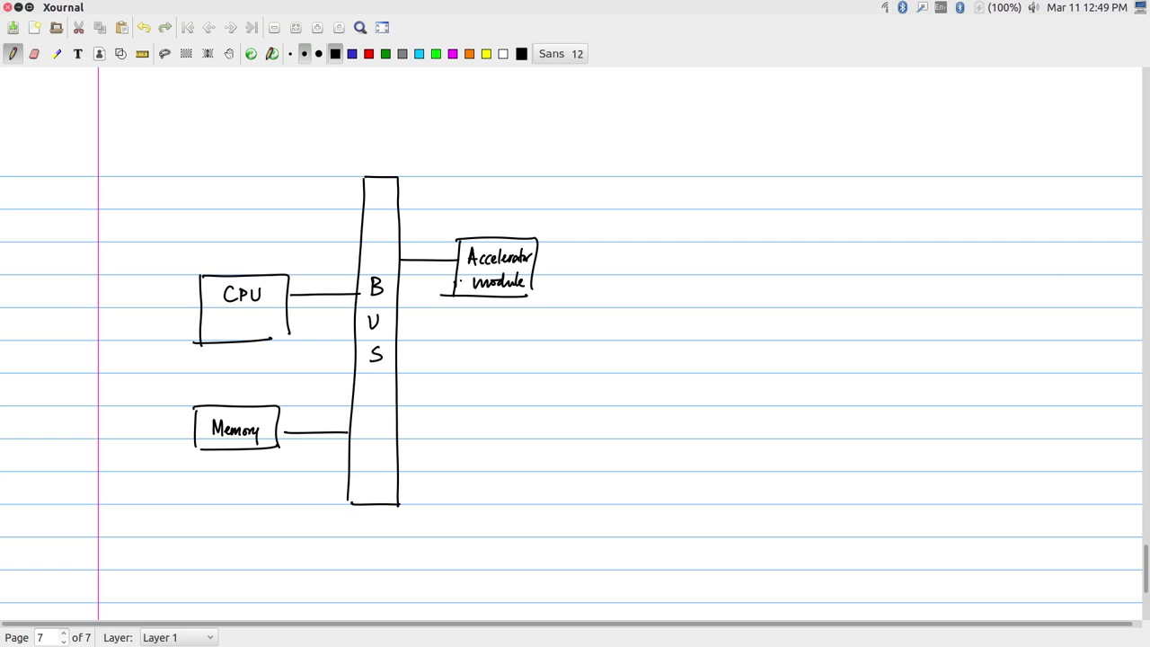
left_click_drag(271, 340, 289, 336)
- Switch to Vivado HLS to point out Export RTL, and switch to Vivado to view the mb_base block design
key("alt+Tab")
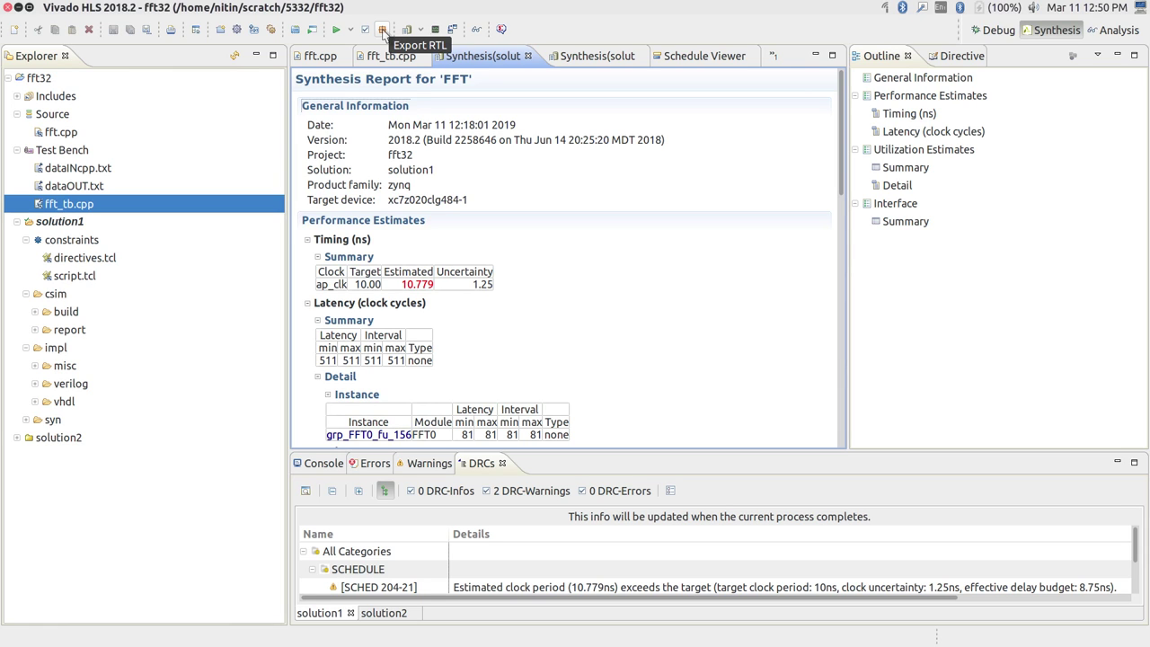
key("alt+Tab")
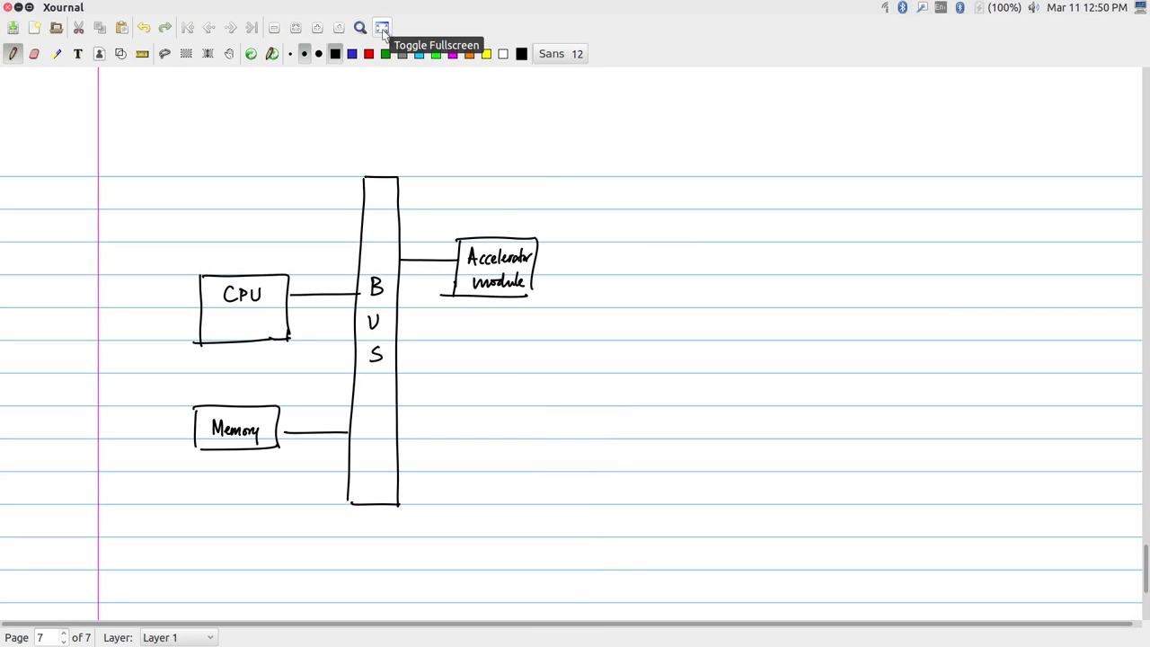
key("alt+Tab")
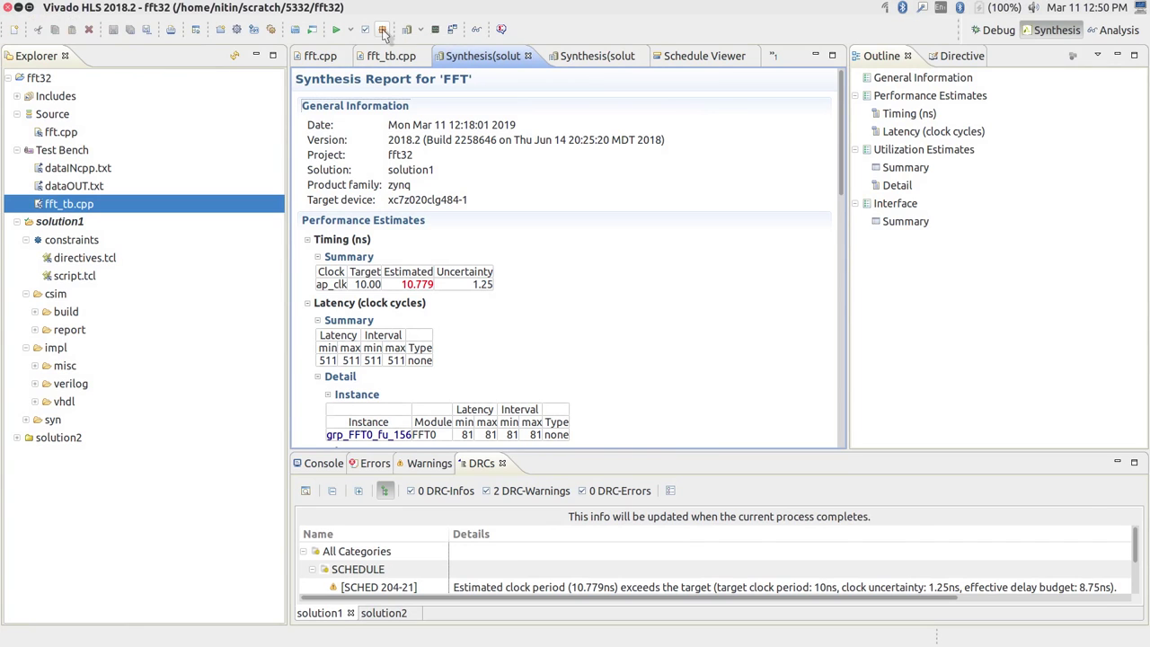
key("alt+Tab")
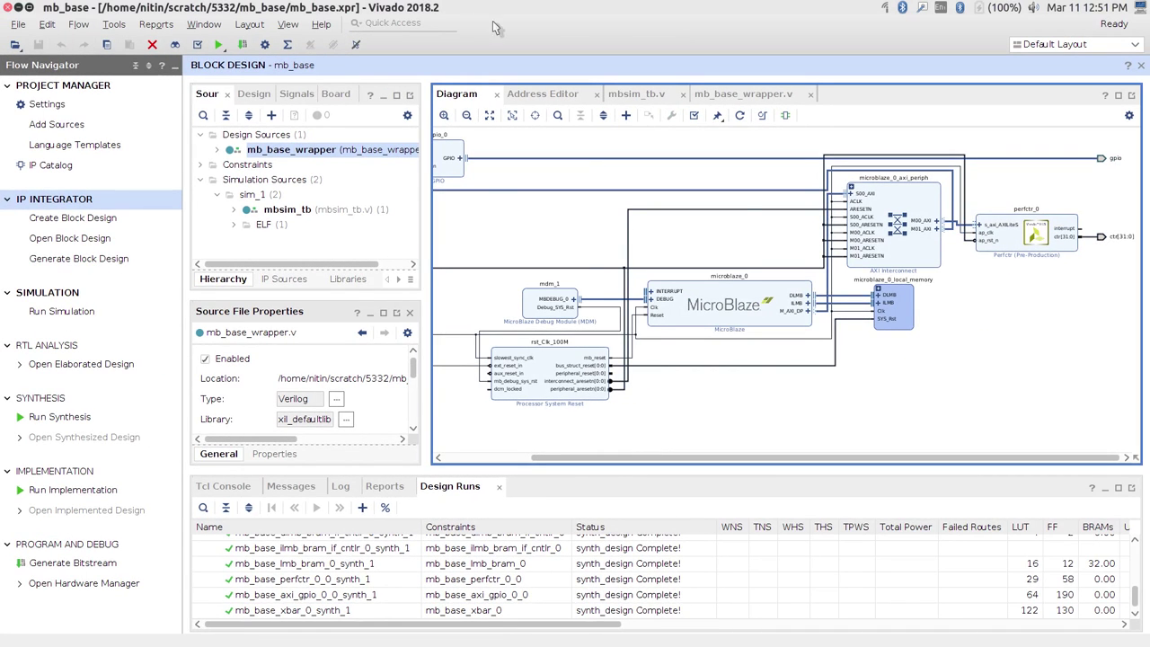